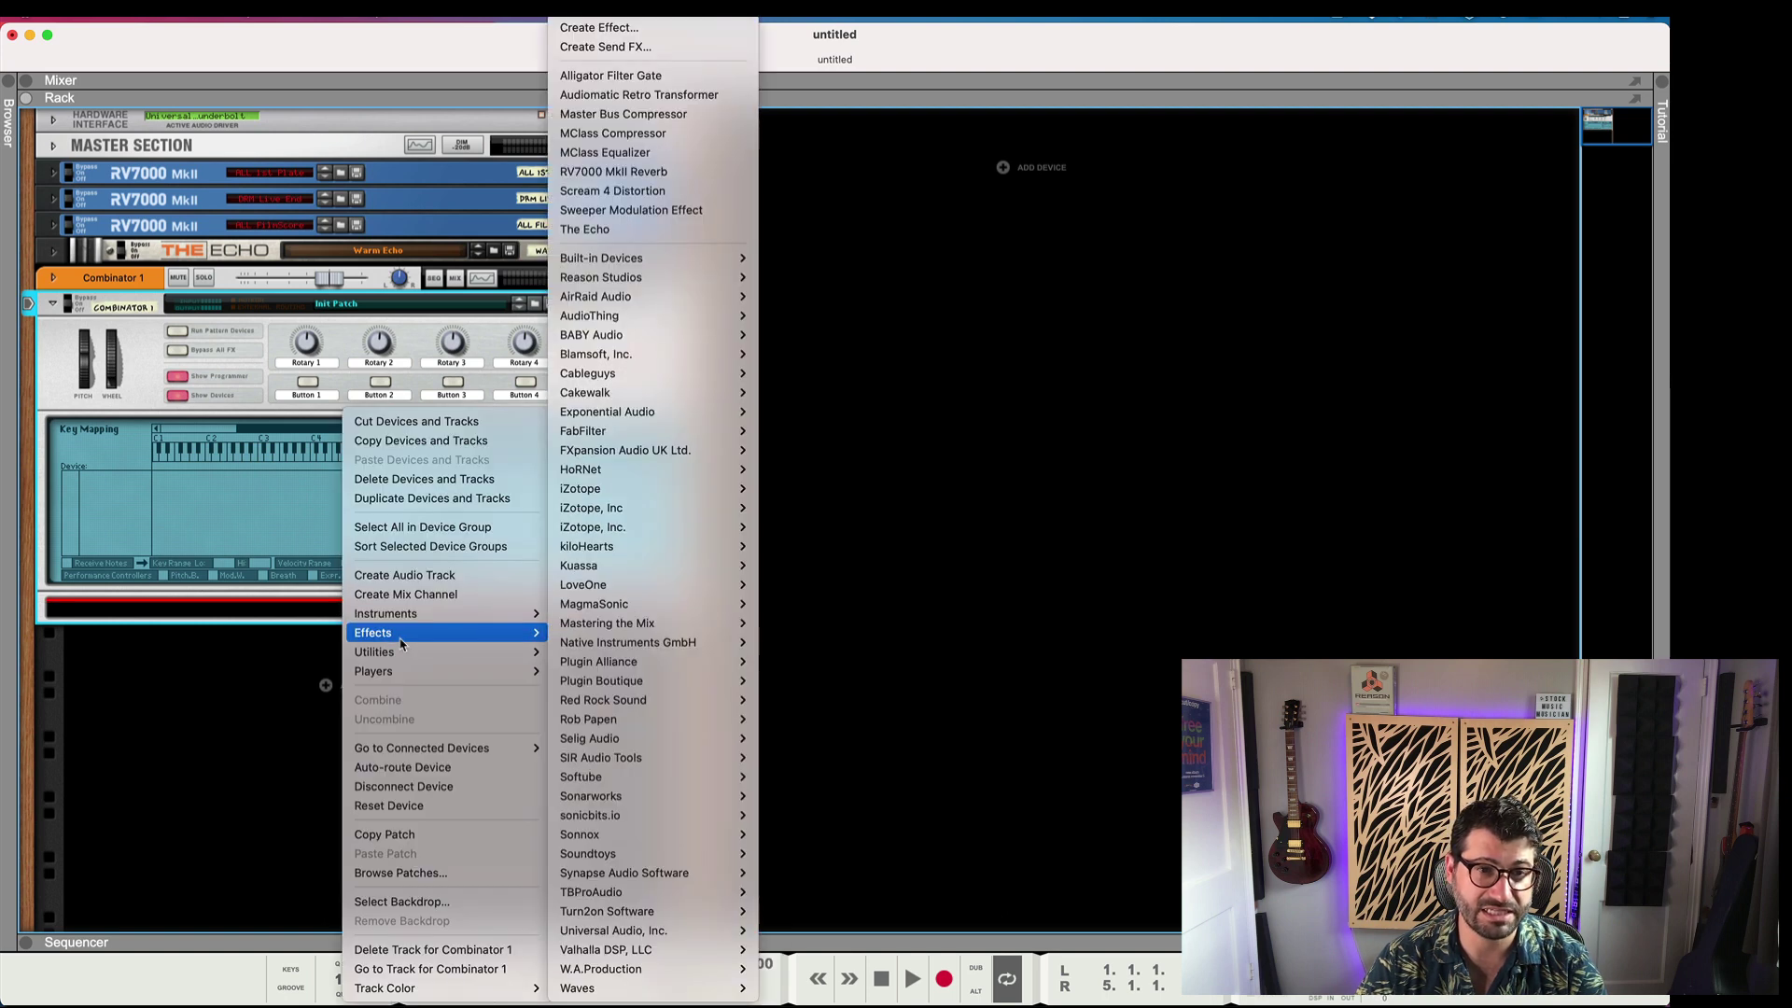
- Reach the AirRaid Audio > Pandemic Multiband Autopan entry in the Combinator's Effects menu
{"action": "mouse_move", "coordinate": [661, 343]}
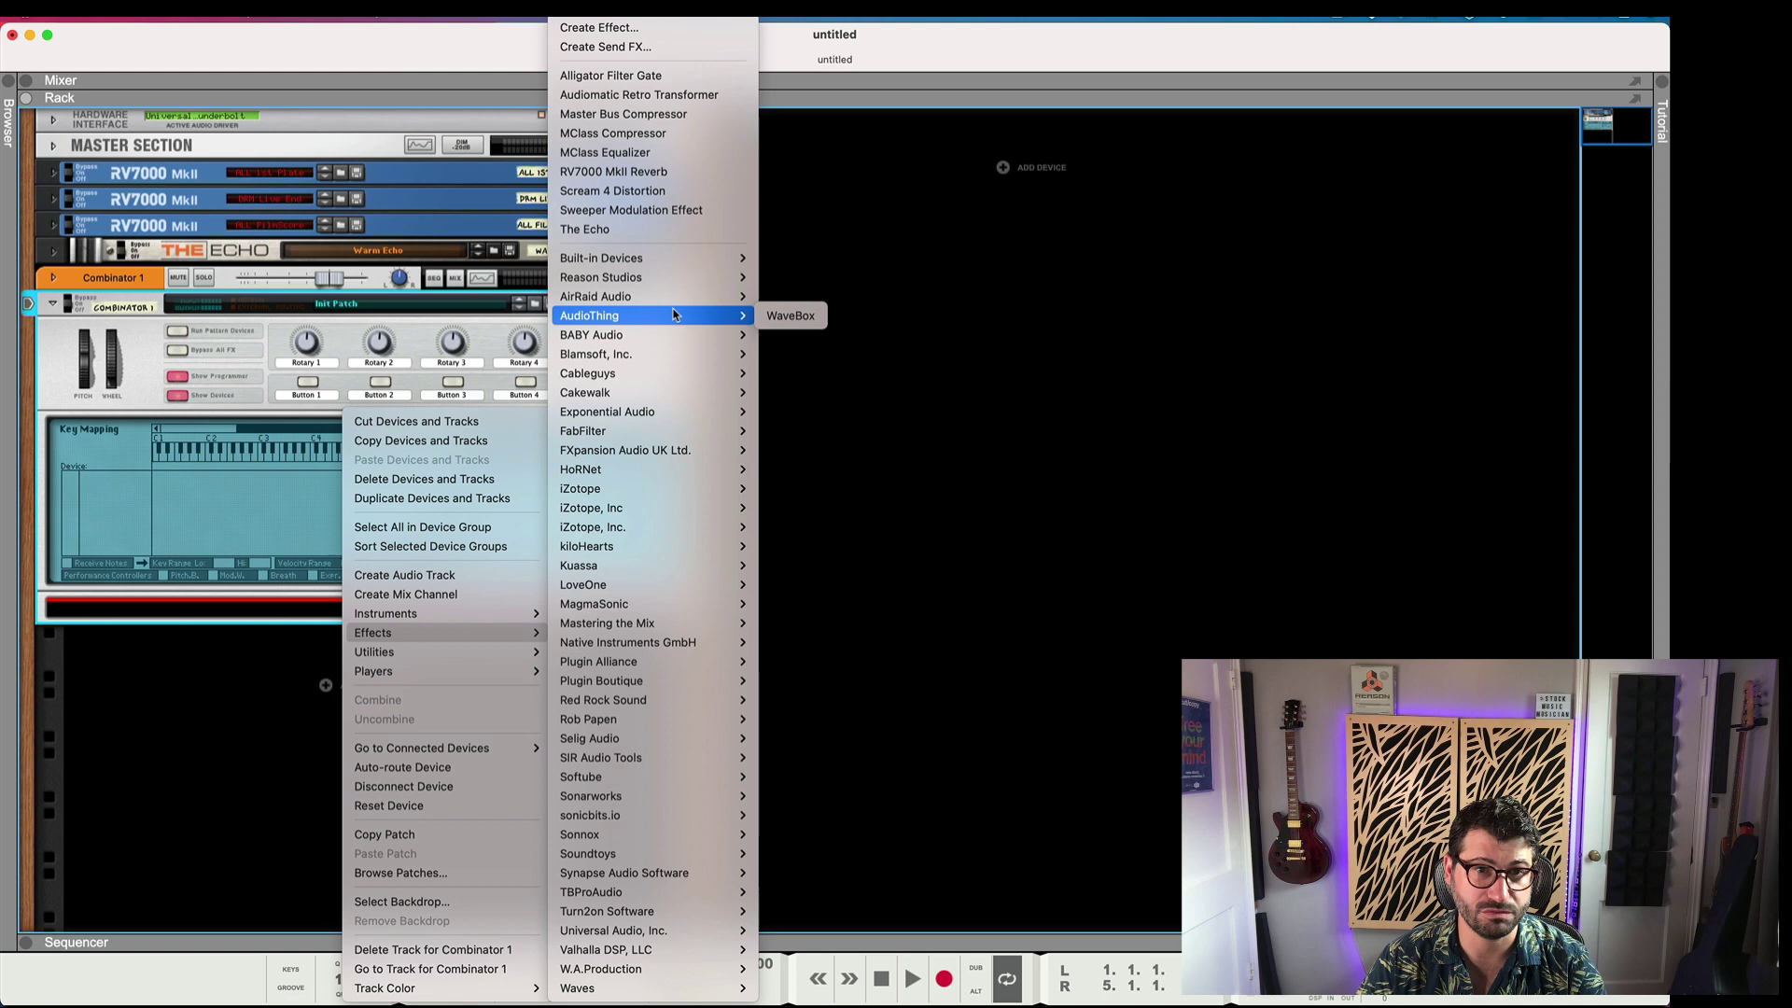
- Add Pandemic Multiband Autopan and route Rotary 1 to its Global / Options Output Volume
{"action": "mouse_move", "coordinate": [680, 293]}
{"action": "left_click", "coordinate": [844, 296]}
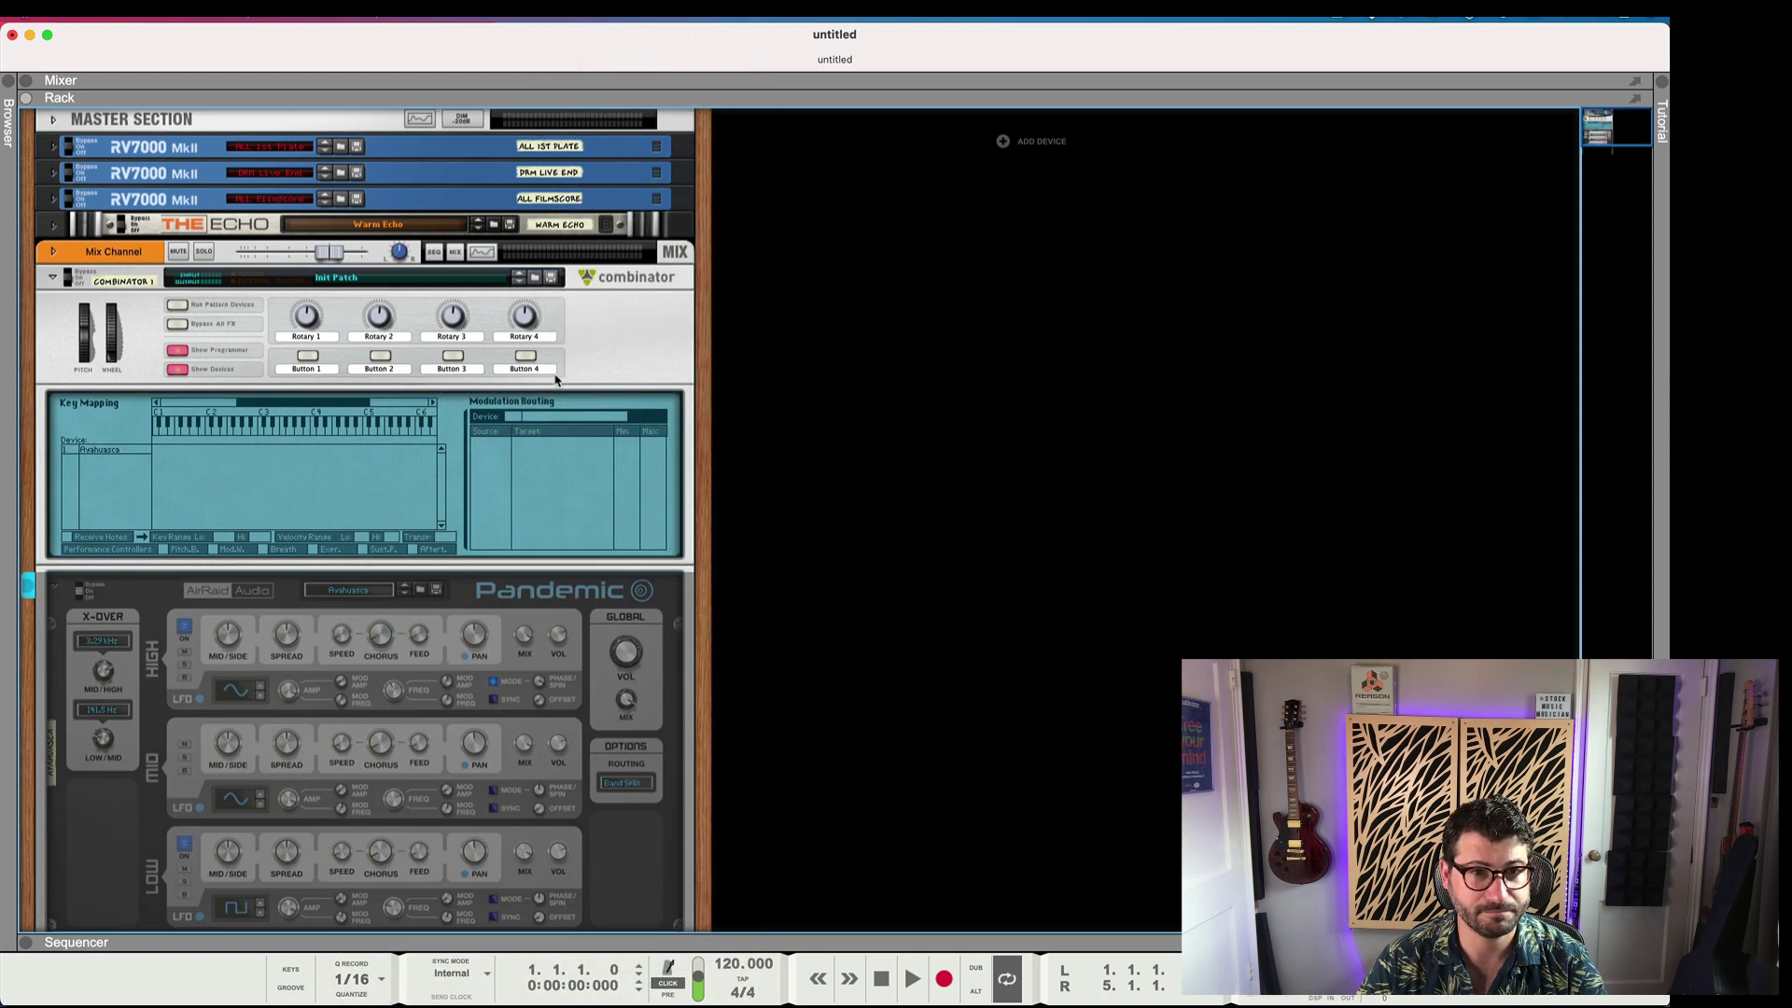
{"action": "left_click", "coordinate": [110, 451]}
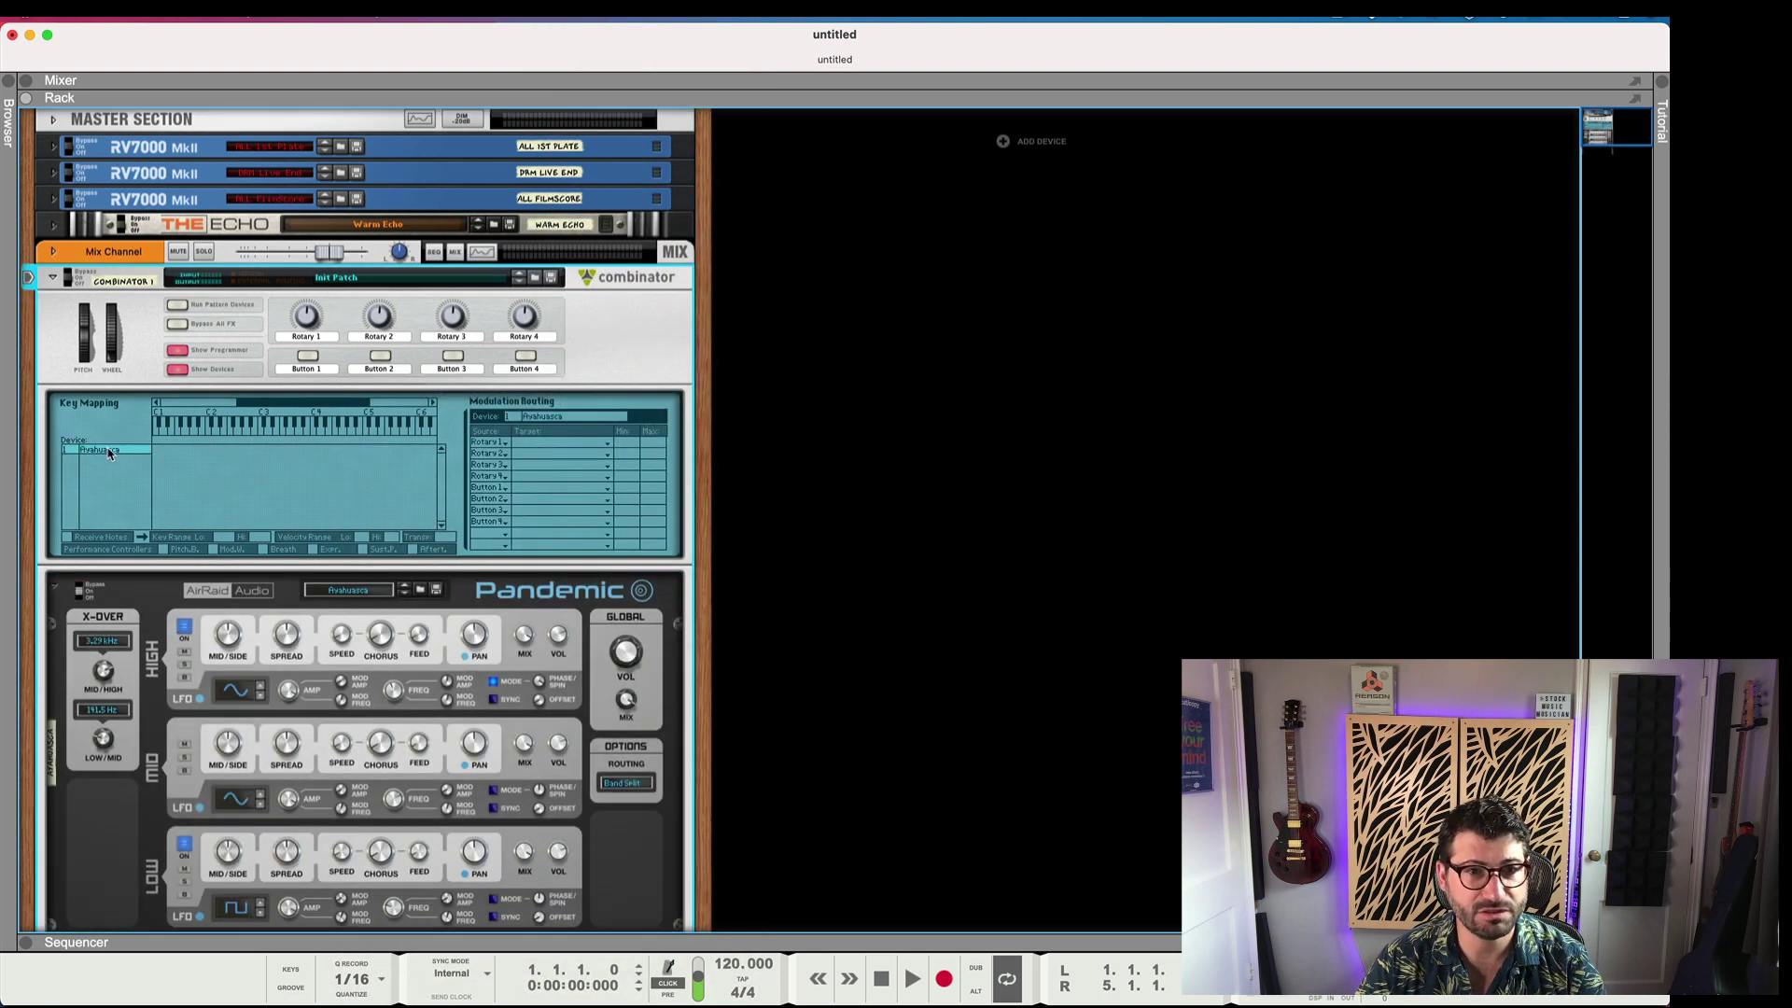
{"action": "left_click", "coordinate": [544, 448]}
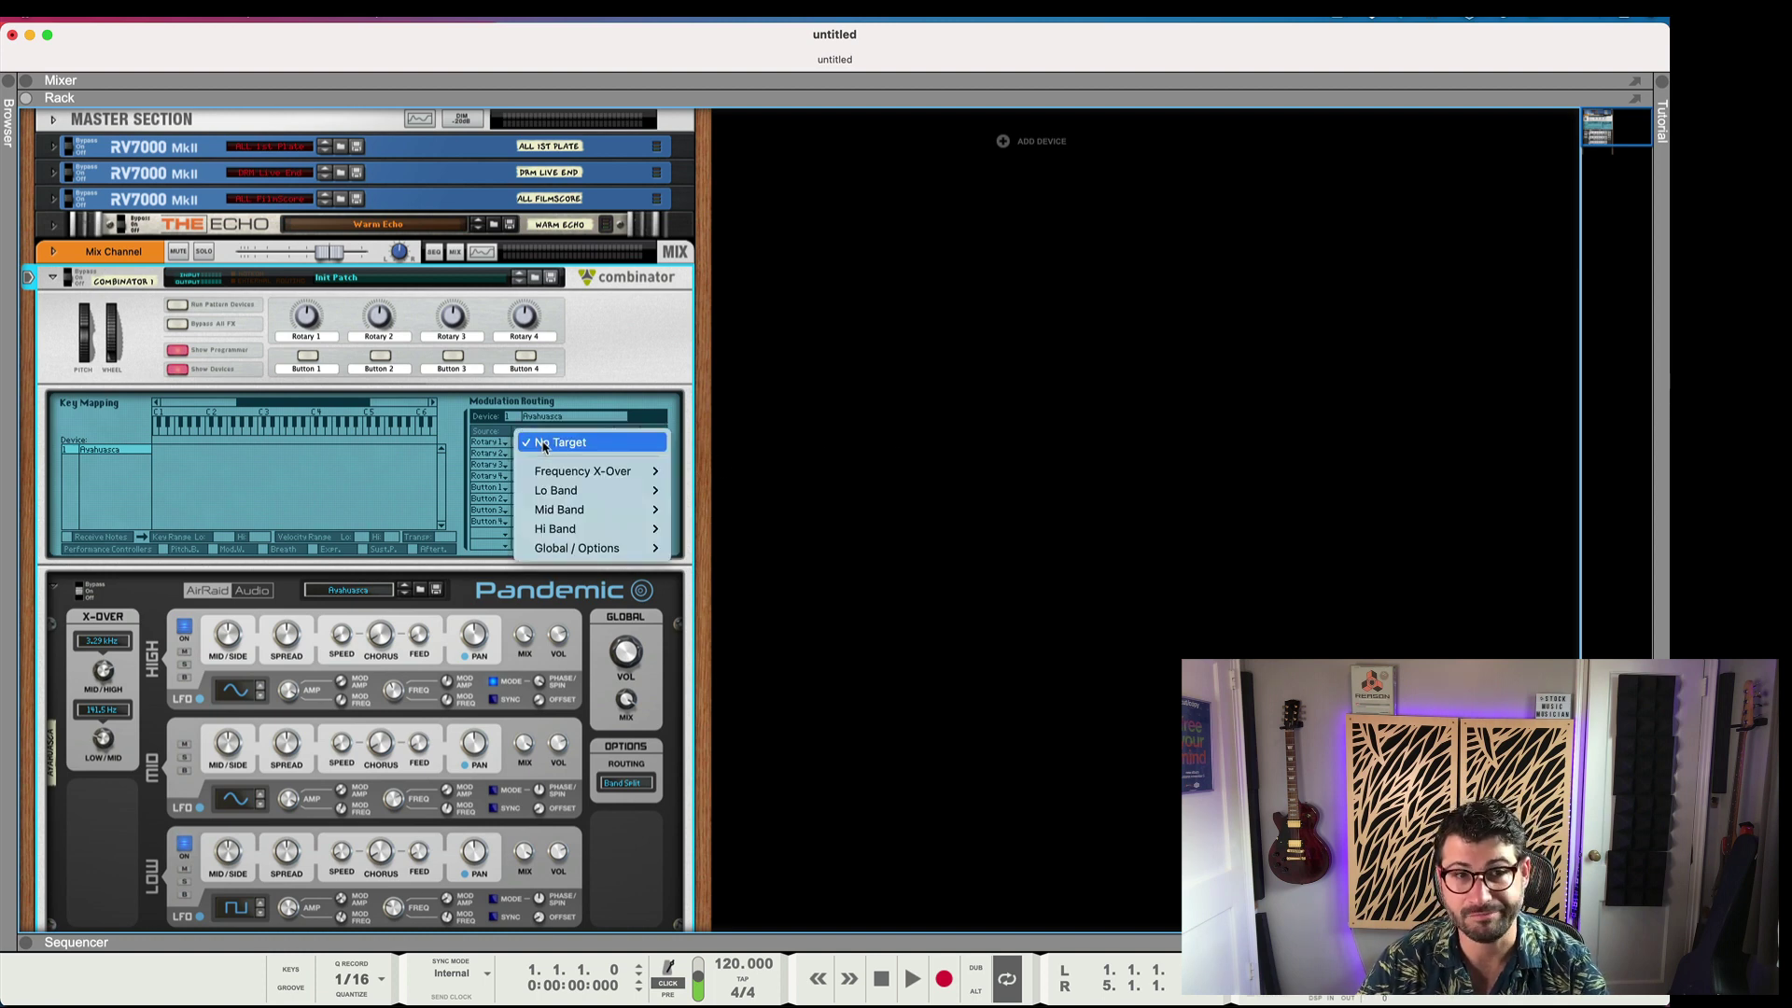
{"action": "mouse_move", "coordinate": [590, 472]}
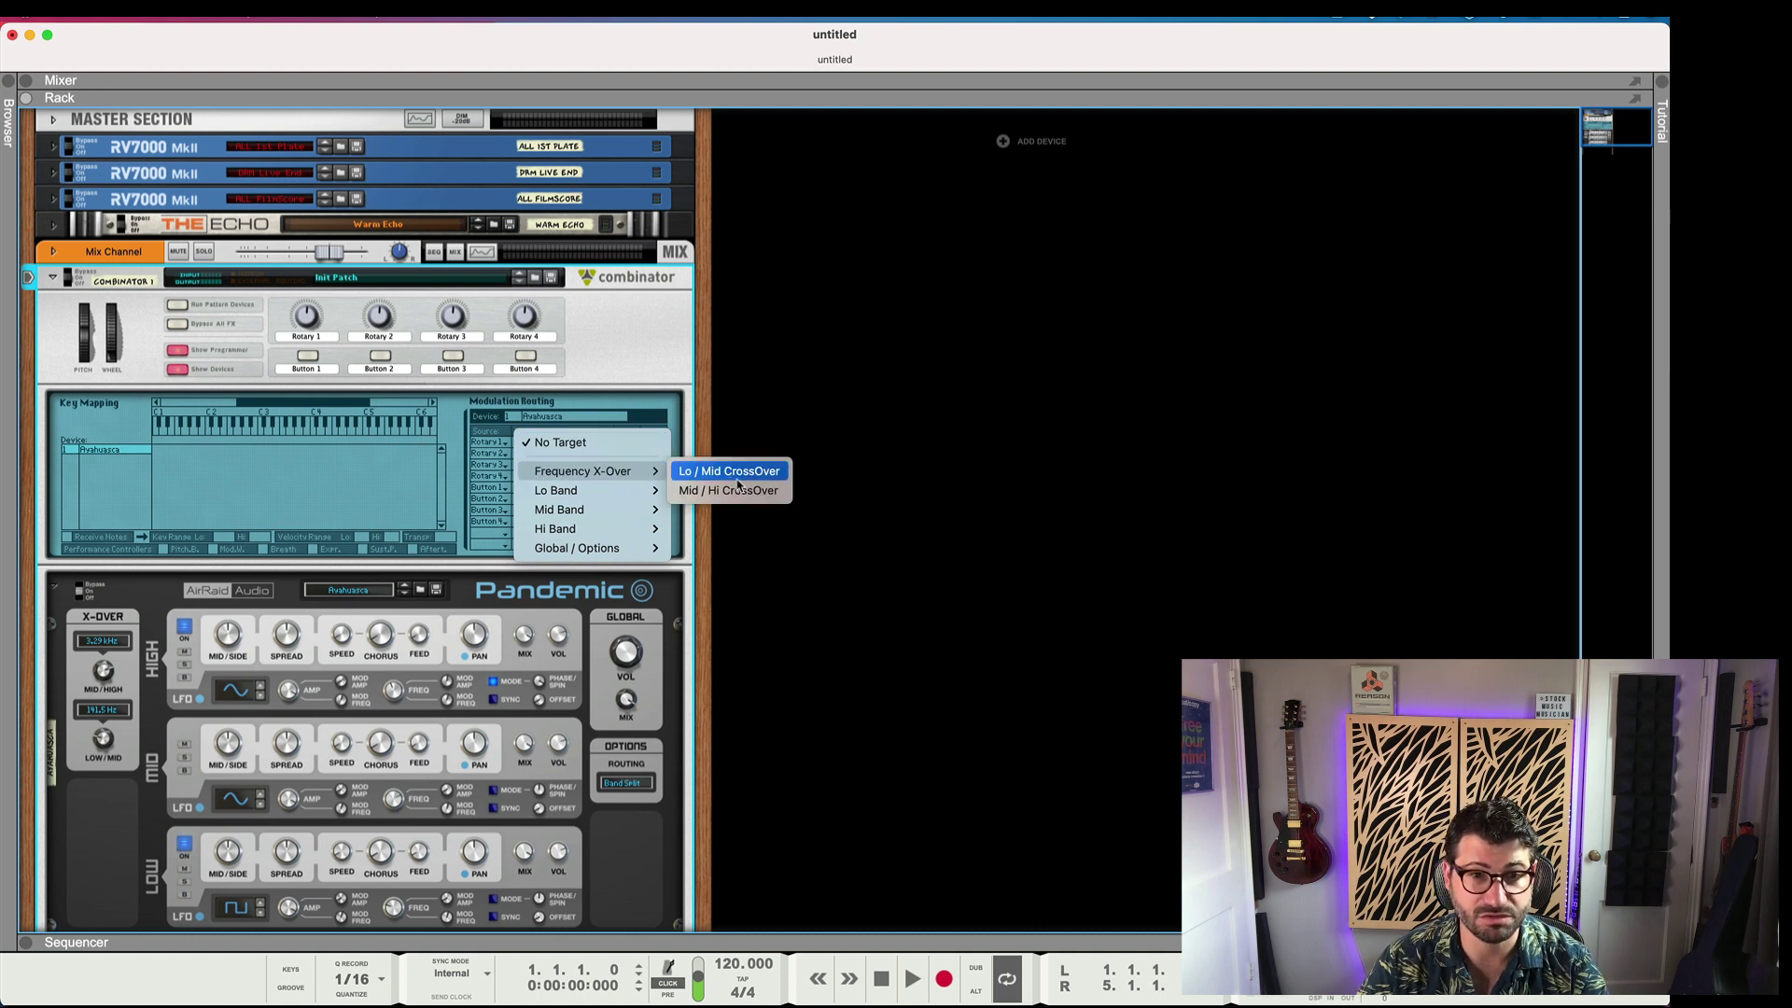
{"action": "mouse_move", "coordinate": [616, 548]}
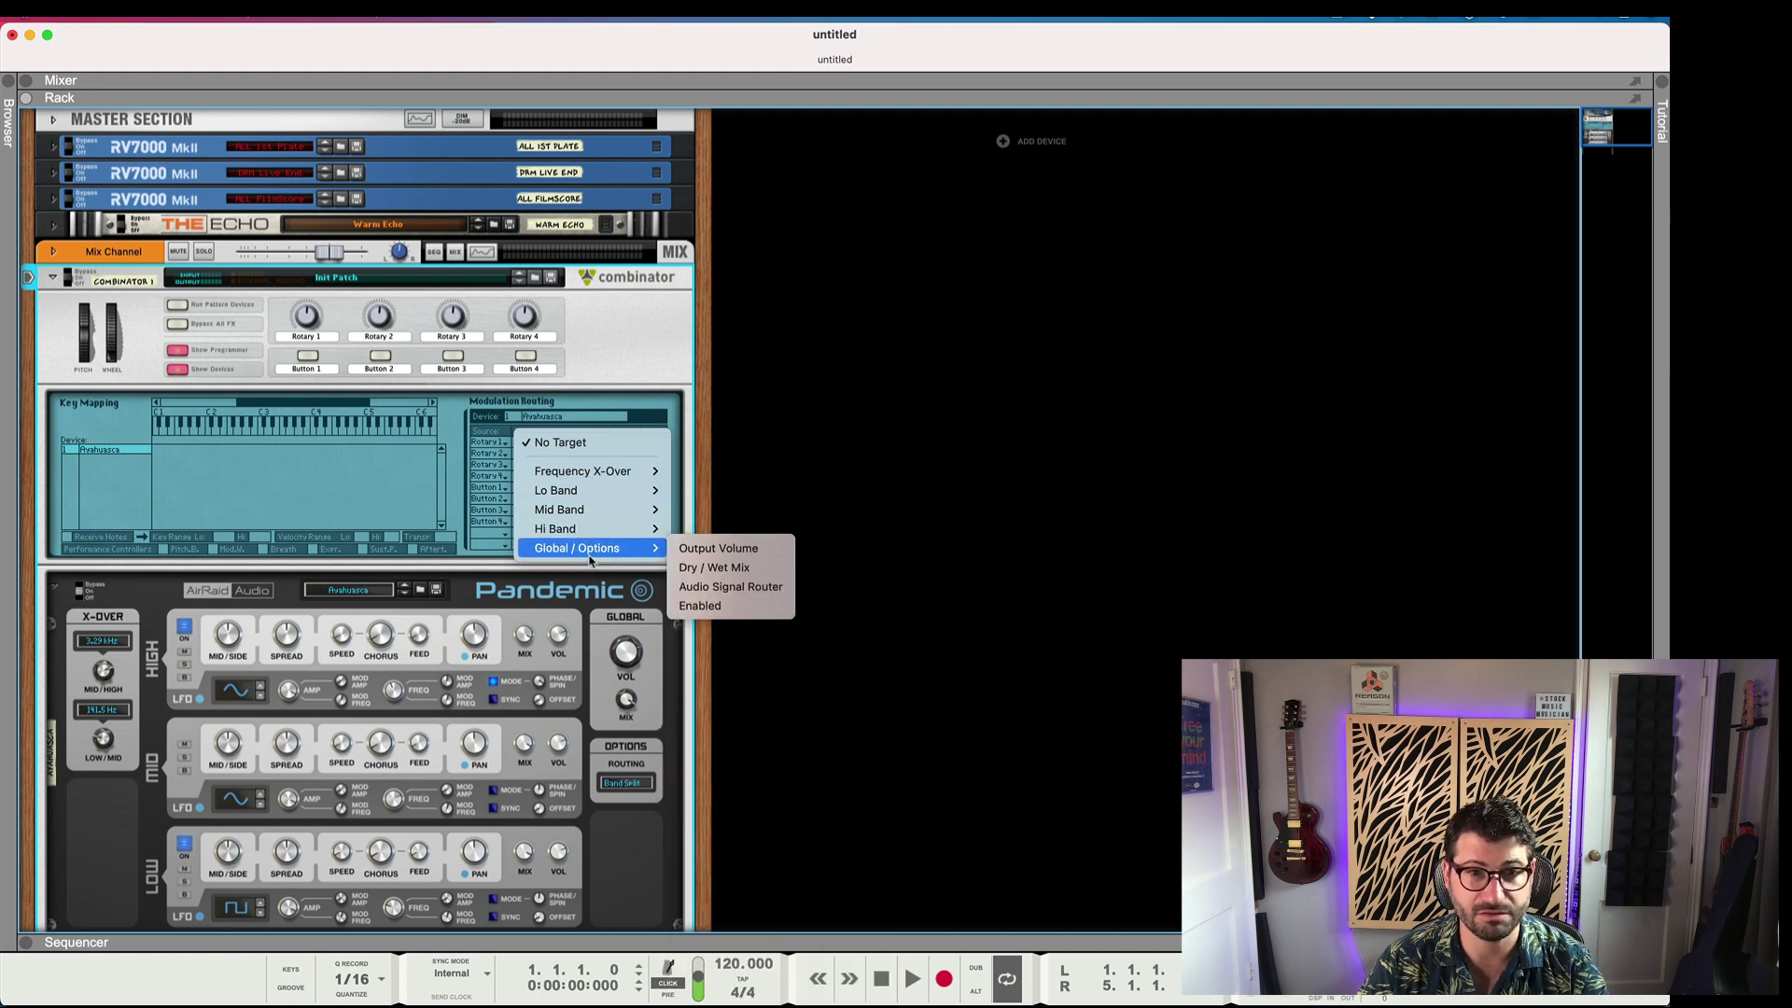
{"action": "left_click", "coordinate": [701, 551]}
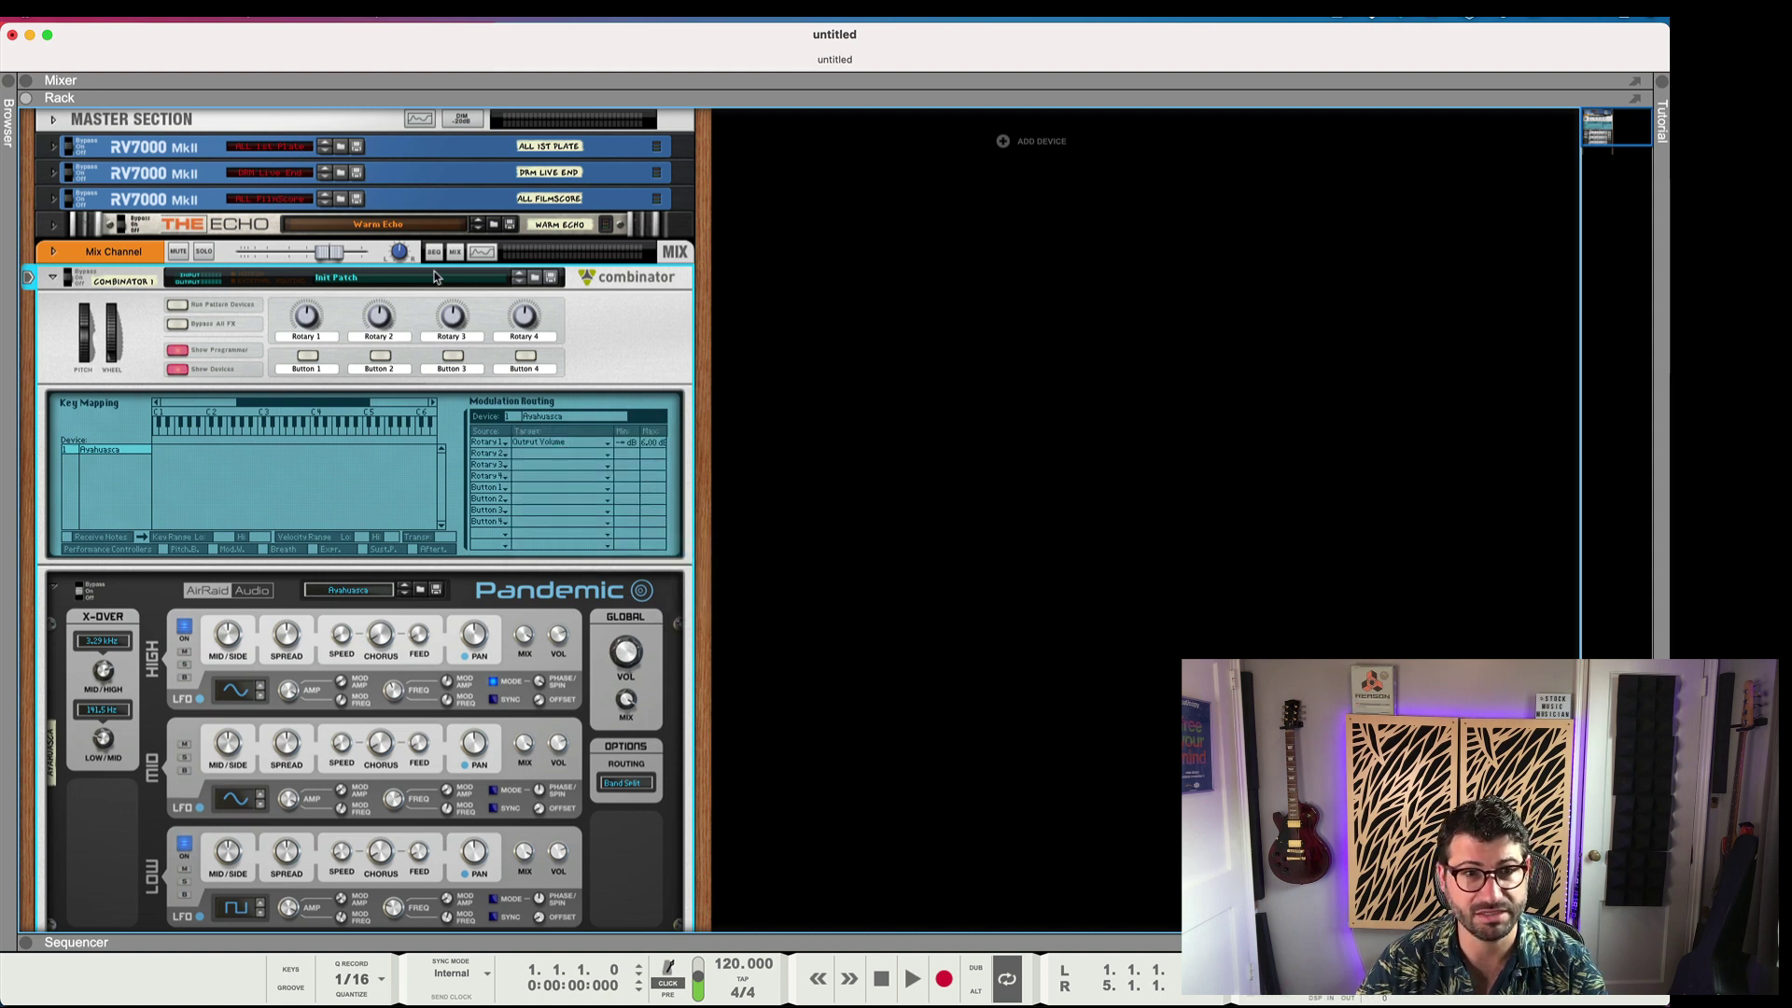
- Test Rotary 1 by turning it up to maximum and back down to zero
{"action": "left_click_drag", "start_coordinate": [309, 319], "coordinate": [354, 187]}
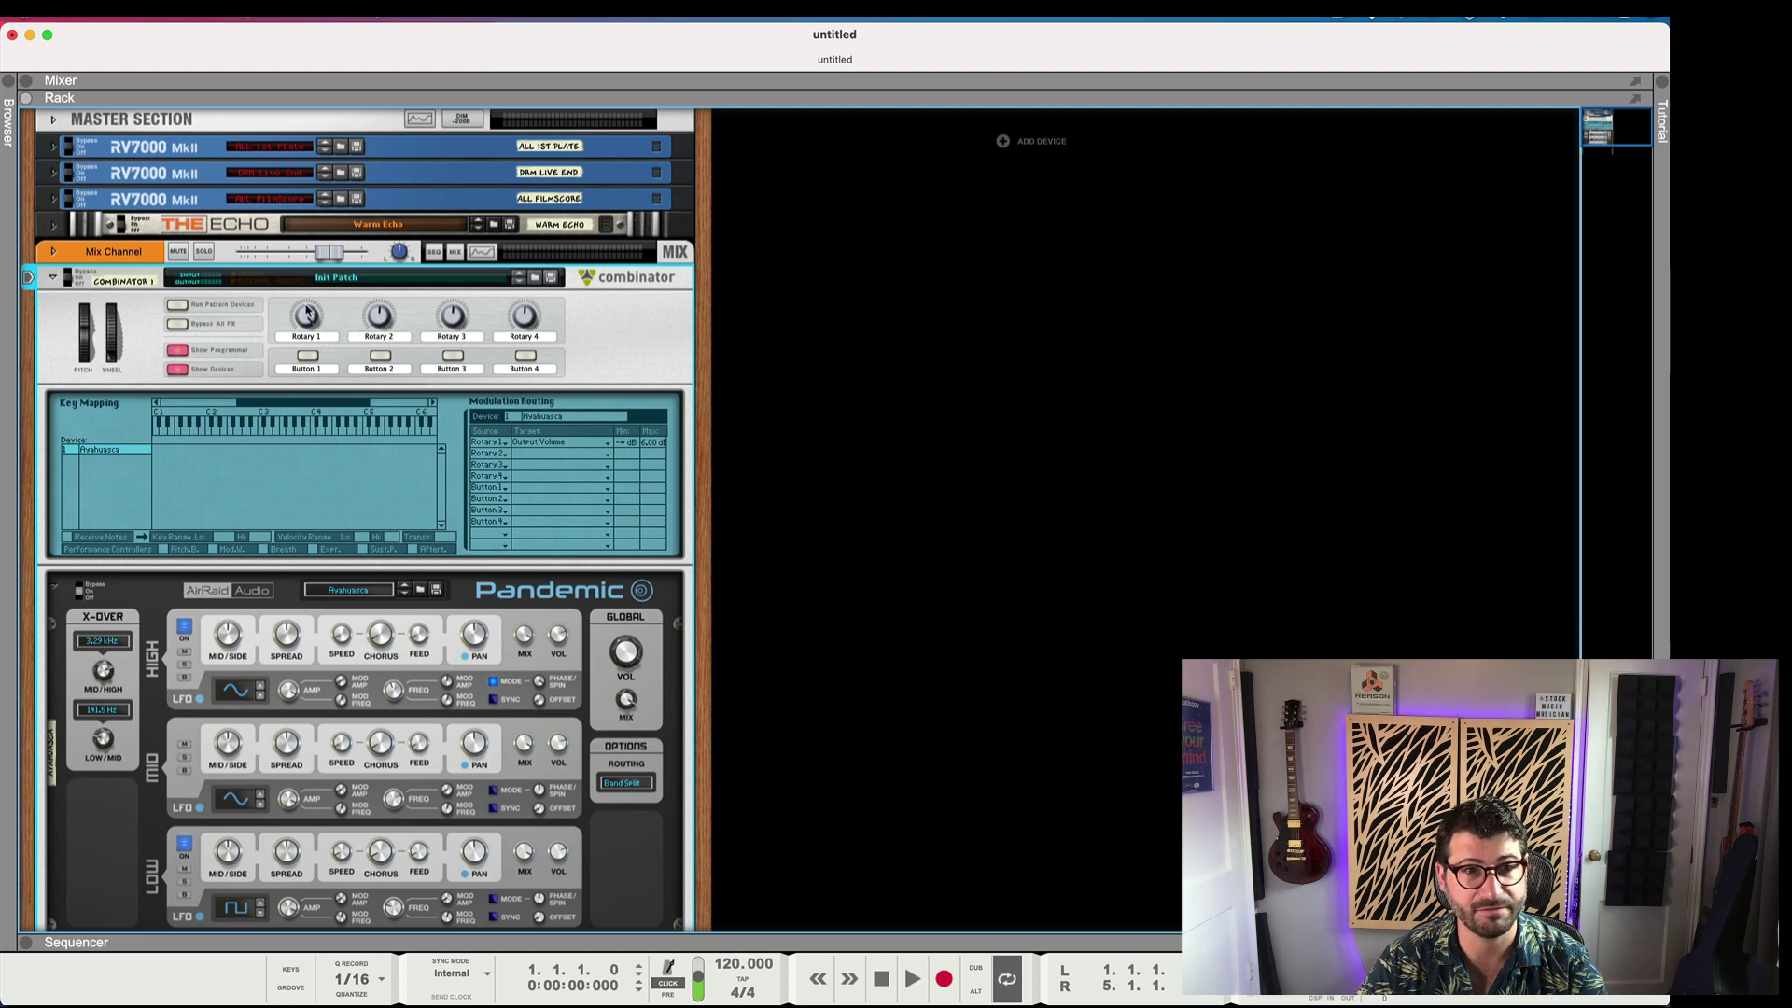
{"action": "left_click_drag", "start_coordinate": [307, 313], "coordinate": [352, 521]}
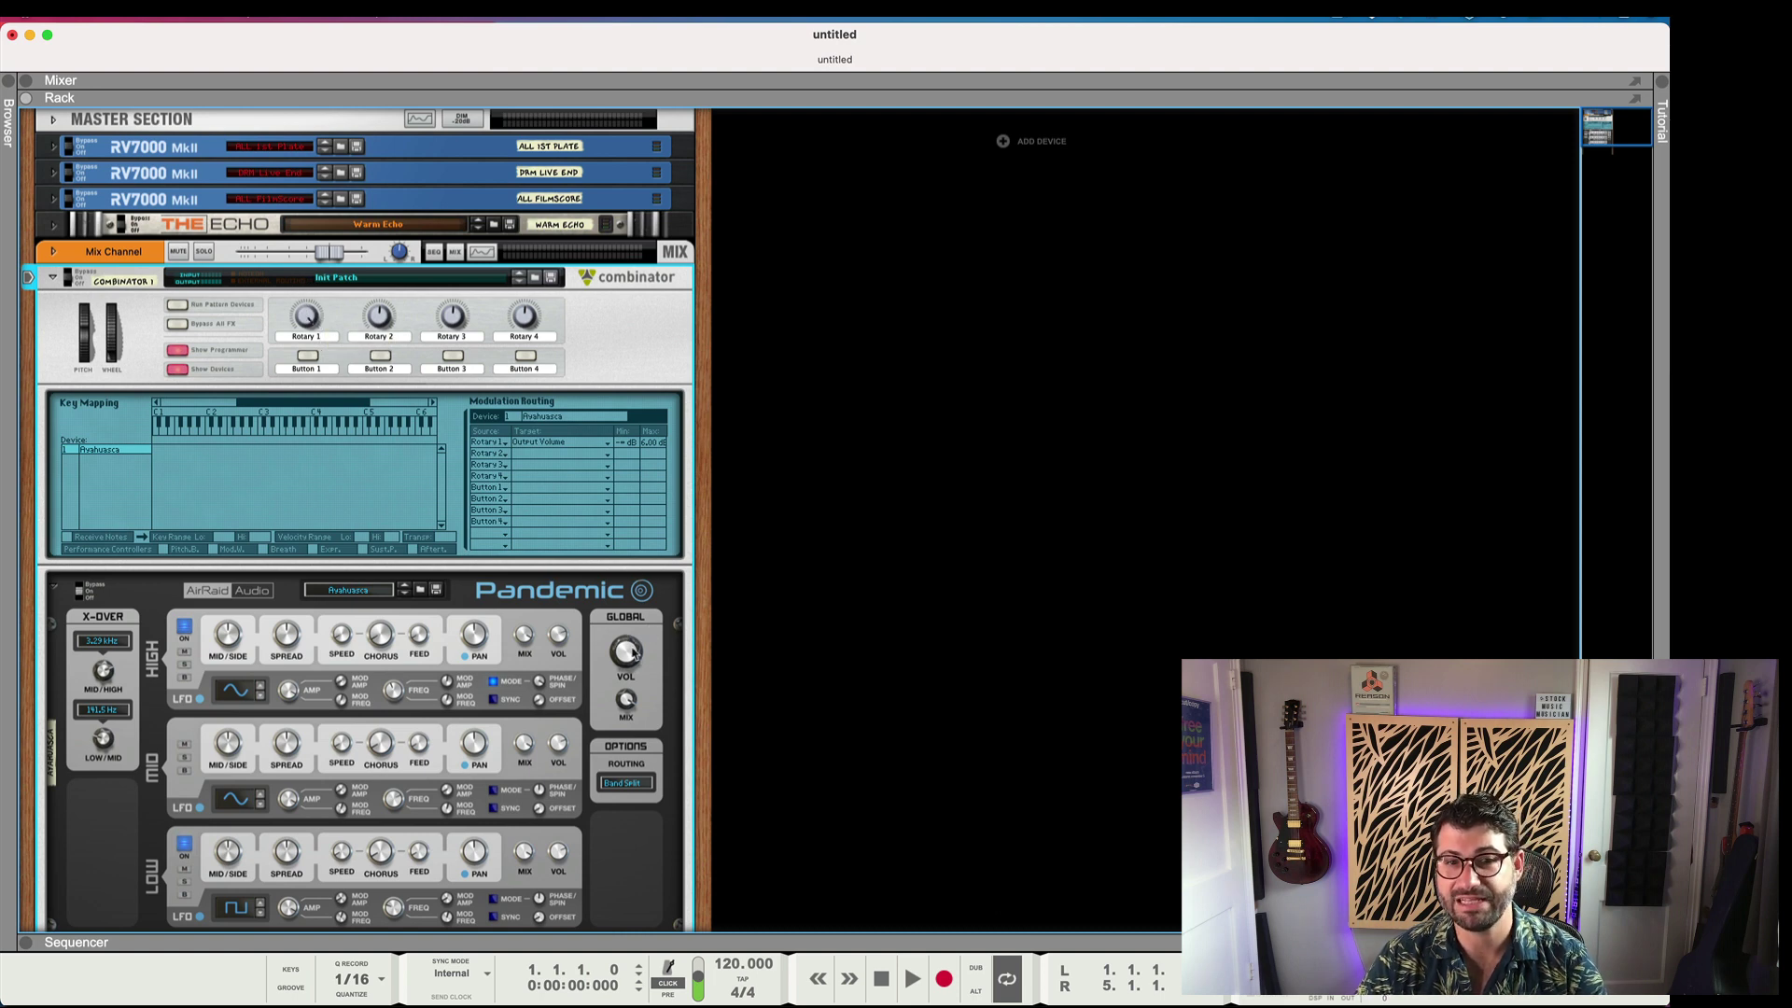
{"action": "mouse_move", "coordinate": [633, 657]}
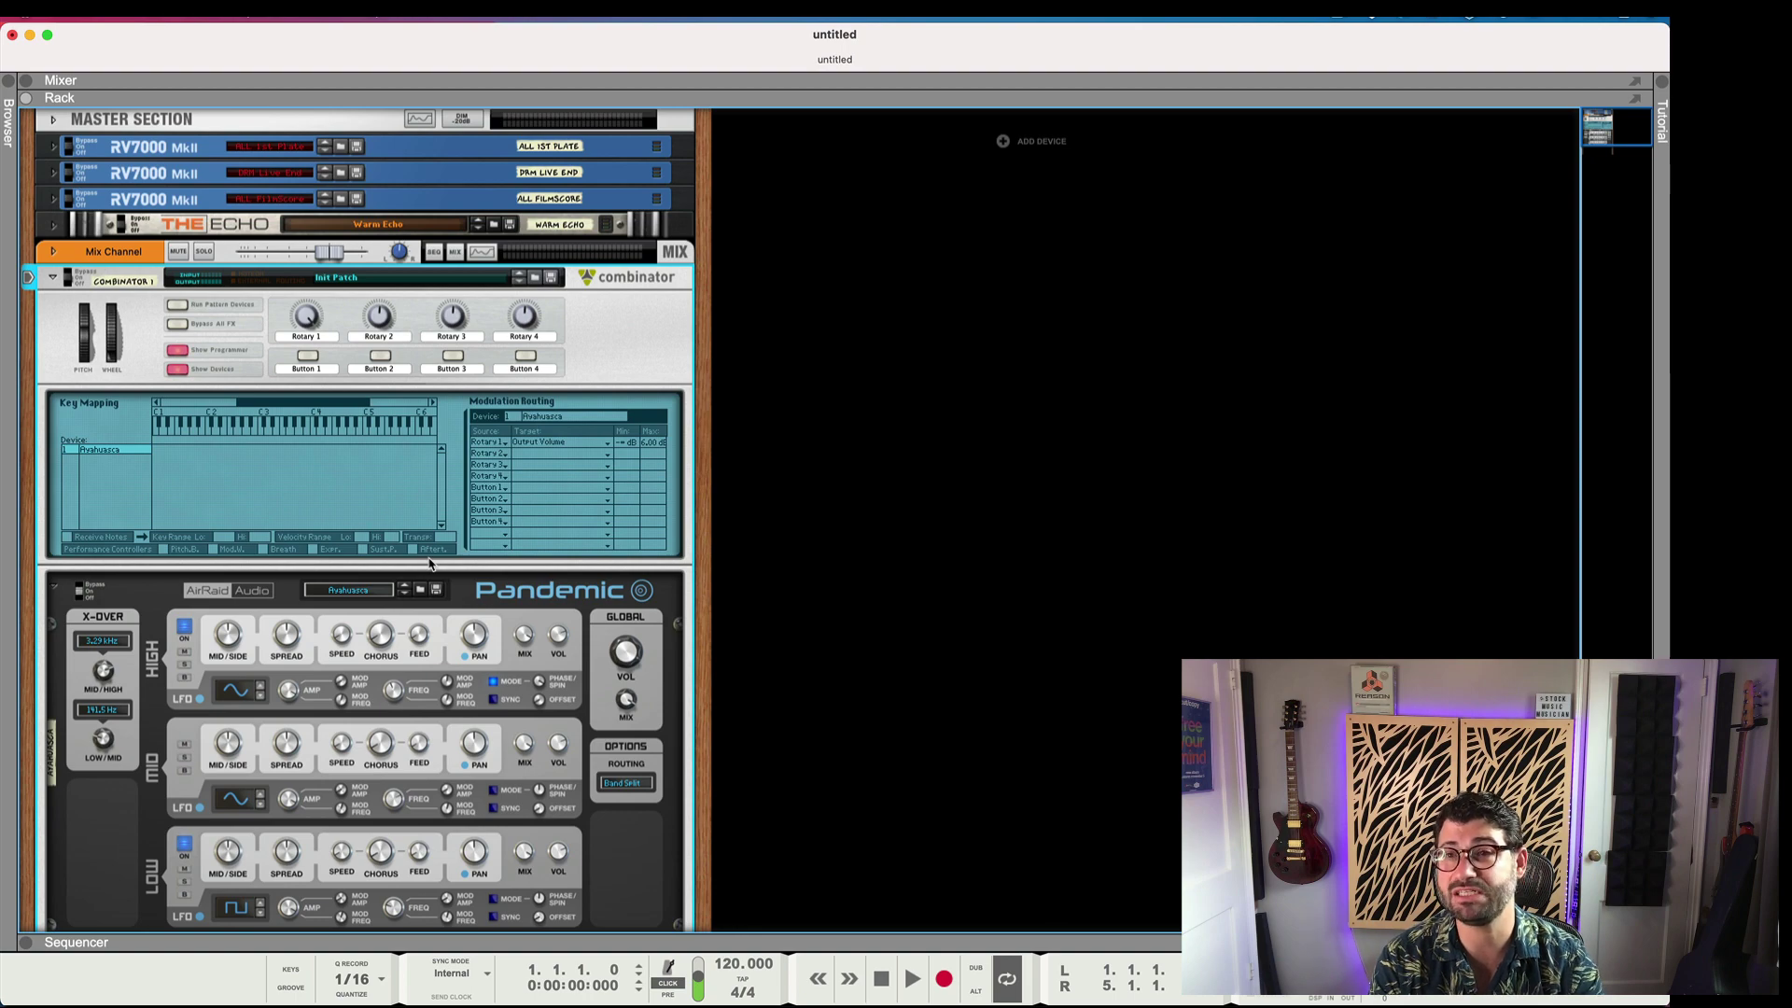
- Delete the Pandemic device from Combinator 1 and confirm the removal
{"action": "scroll", "coordinate": [487, 665], "scroll_direction": "down", "scroll_amount": 3}
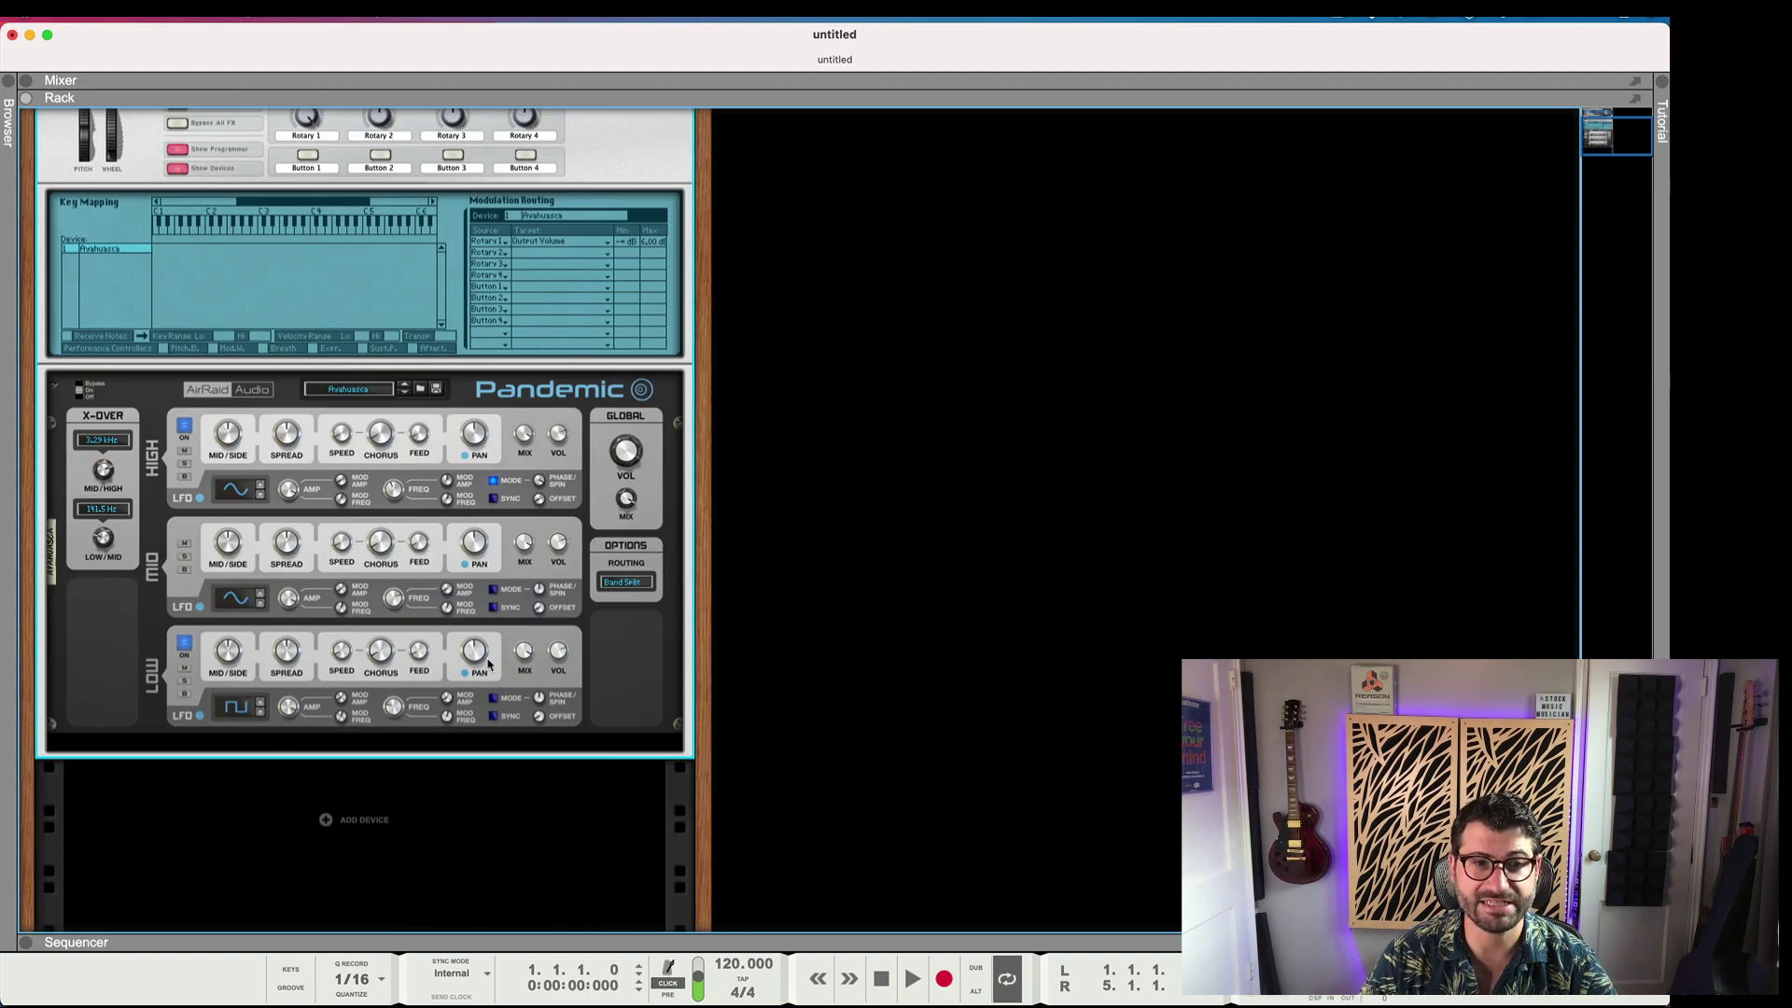
{"action": "left_click", "coordinate": [624, 643]}
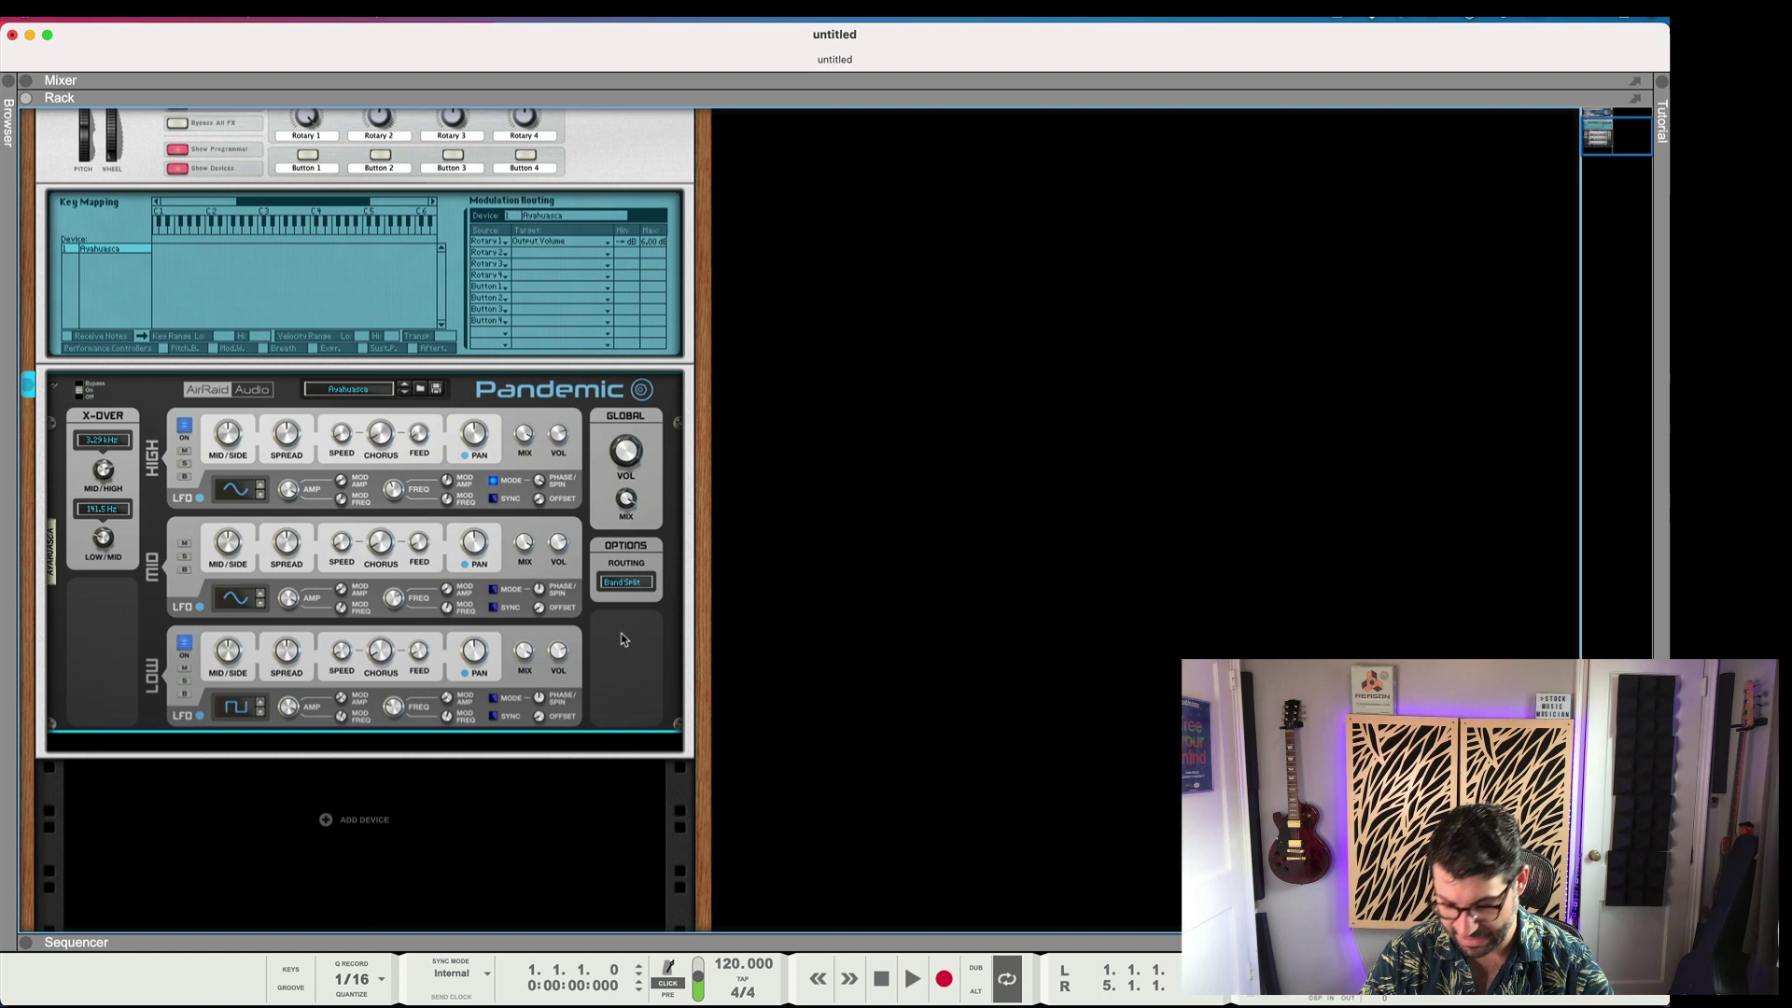
{"action": "key", "text": "BackSpace"}
{"action": "left_click", "coordinate": [966, 394]}
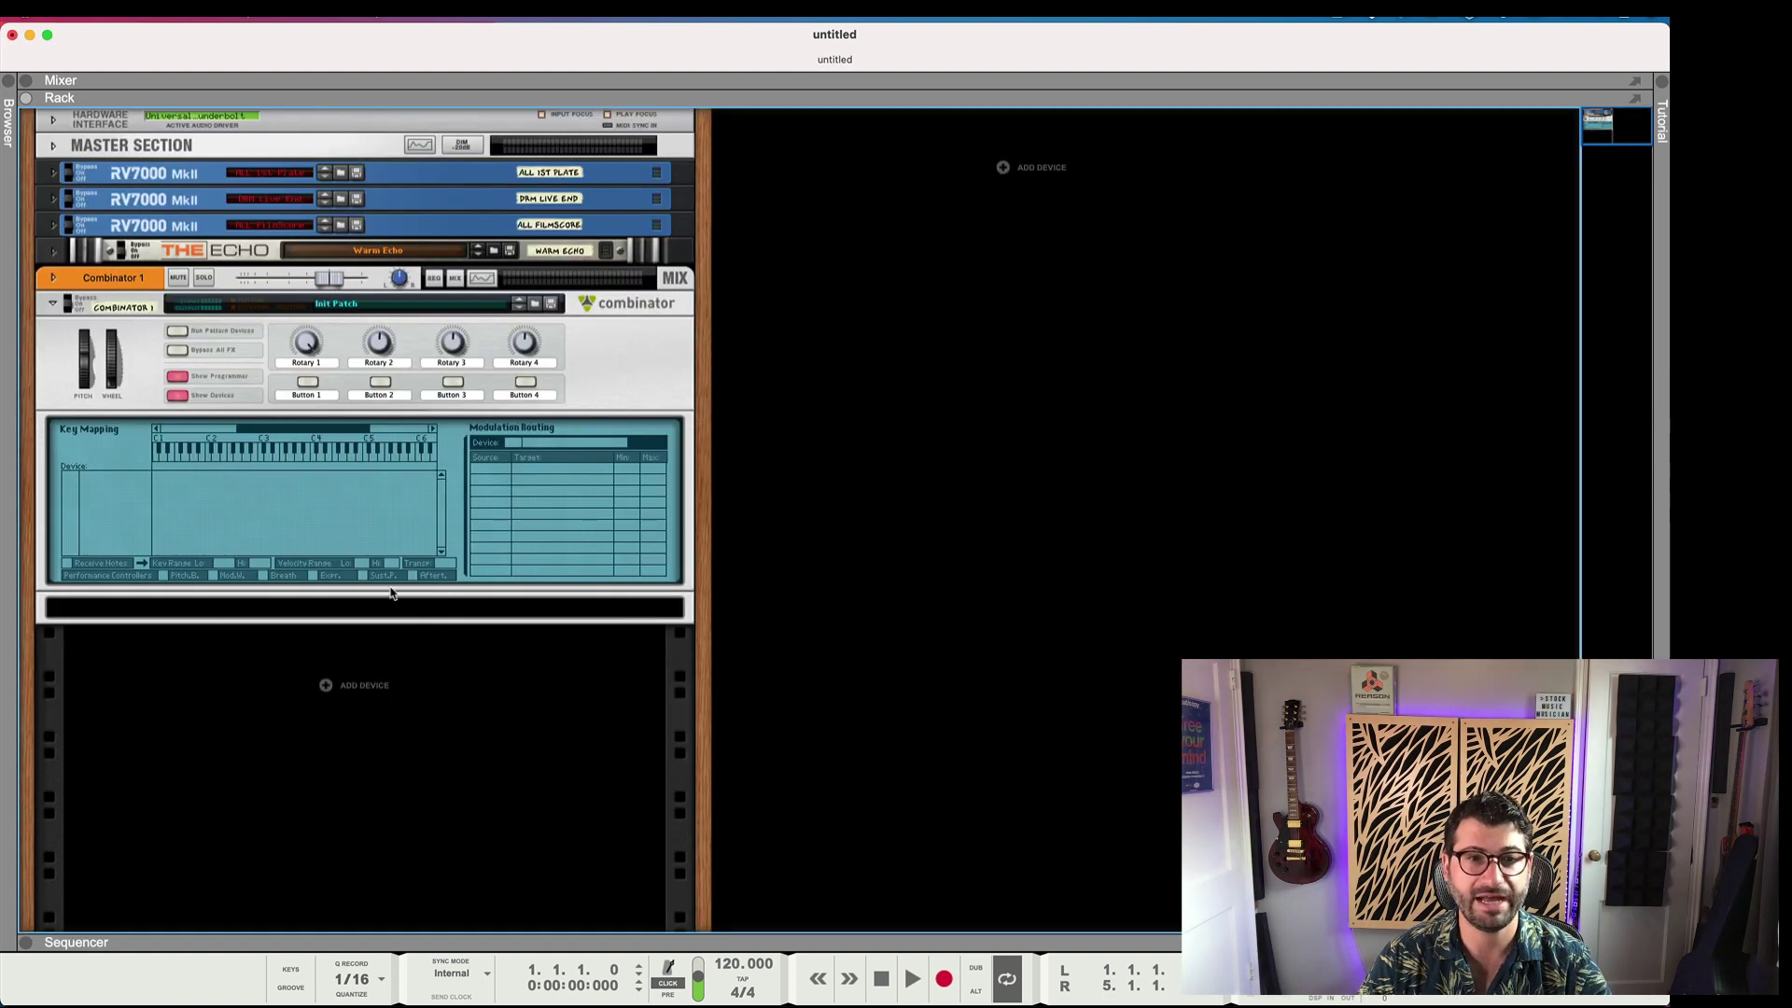
- Add a Line Mixer 6:2 inside the Combinator
{"action": "left_click", "coordinate": [425, 613]}
{"action": "right_click", "coordinate": [424, 613]}
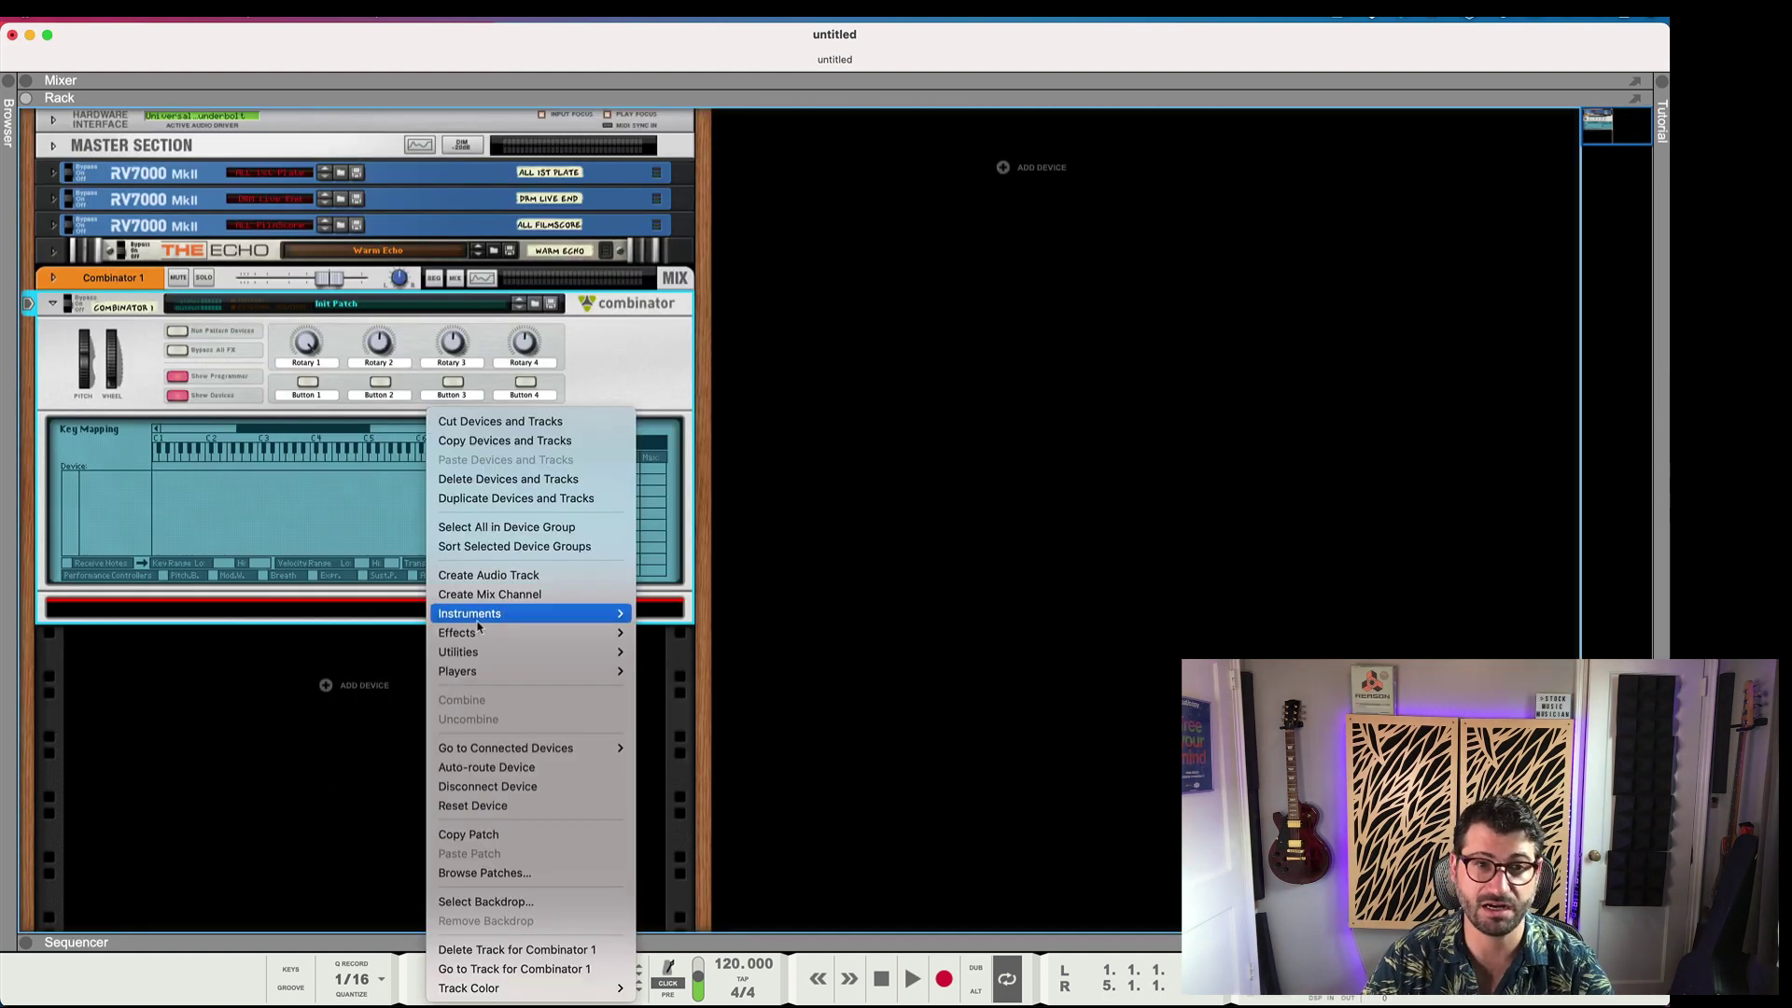
{"action": "mouse_move", "coordinate": [598, 641]}
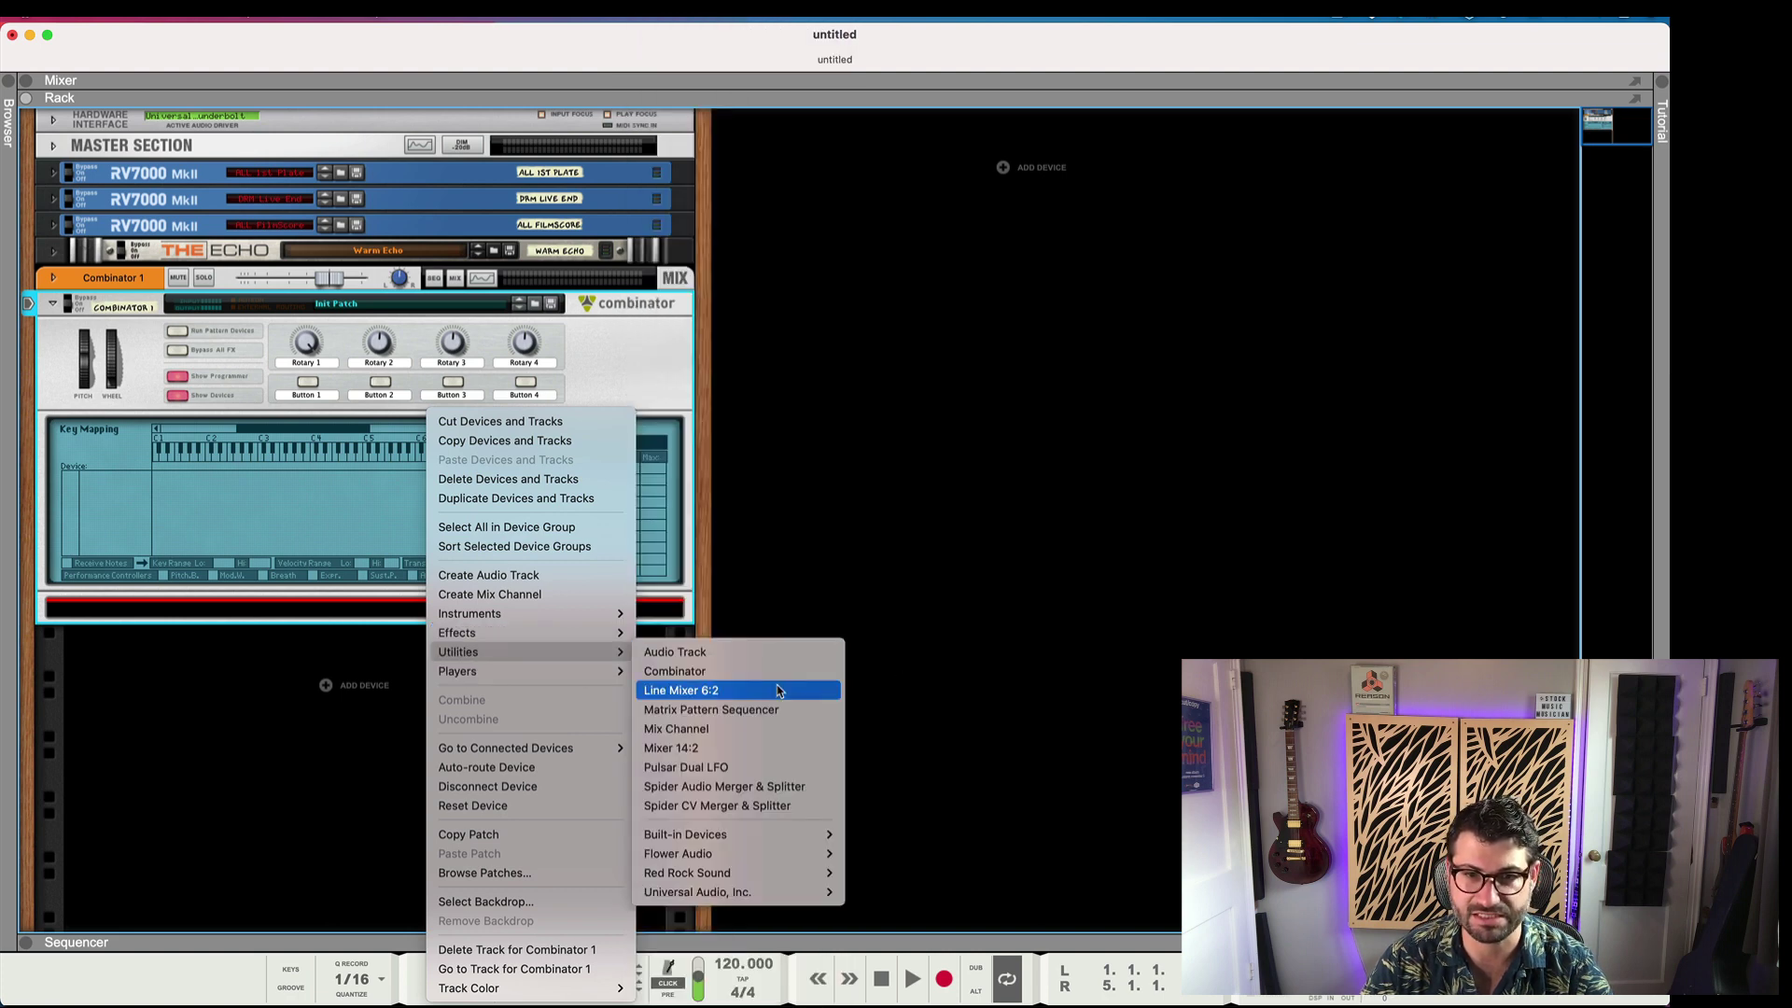
{"action": "left_click", "coordinate": [779, 690]}
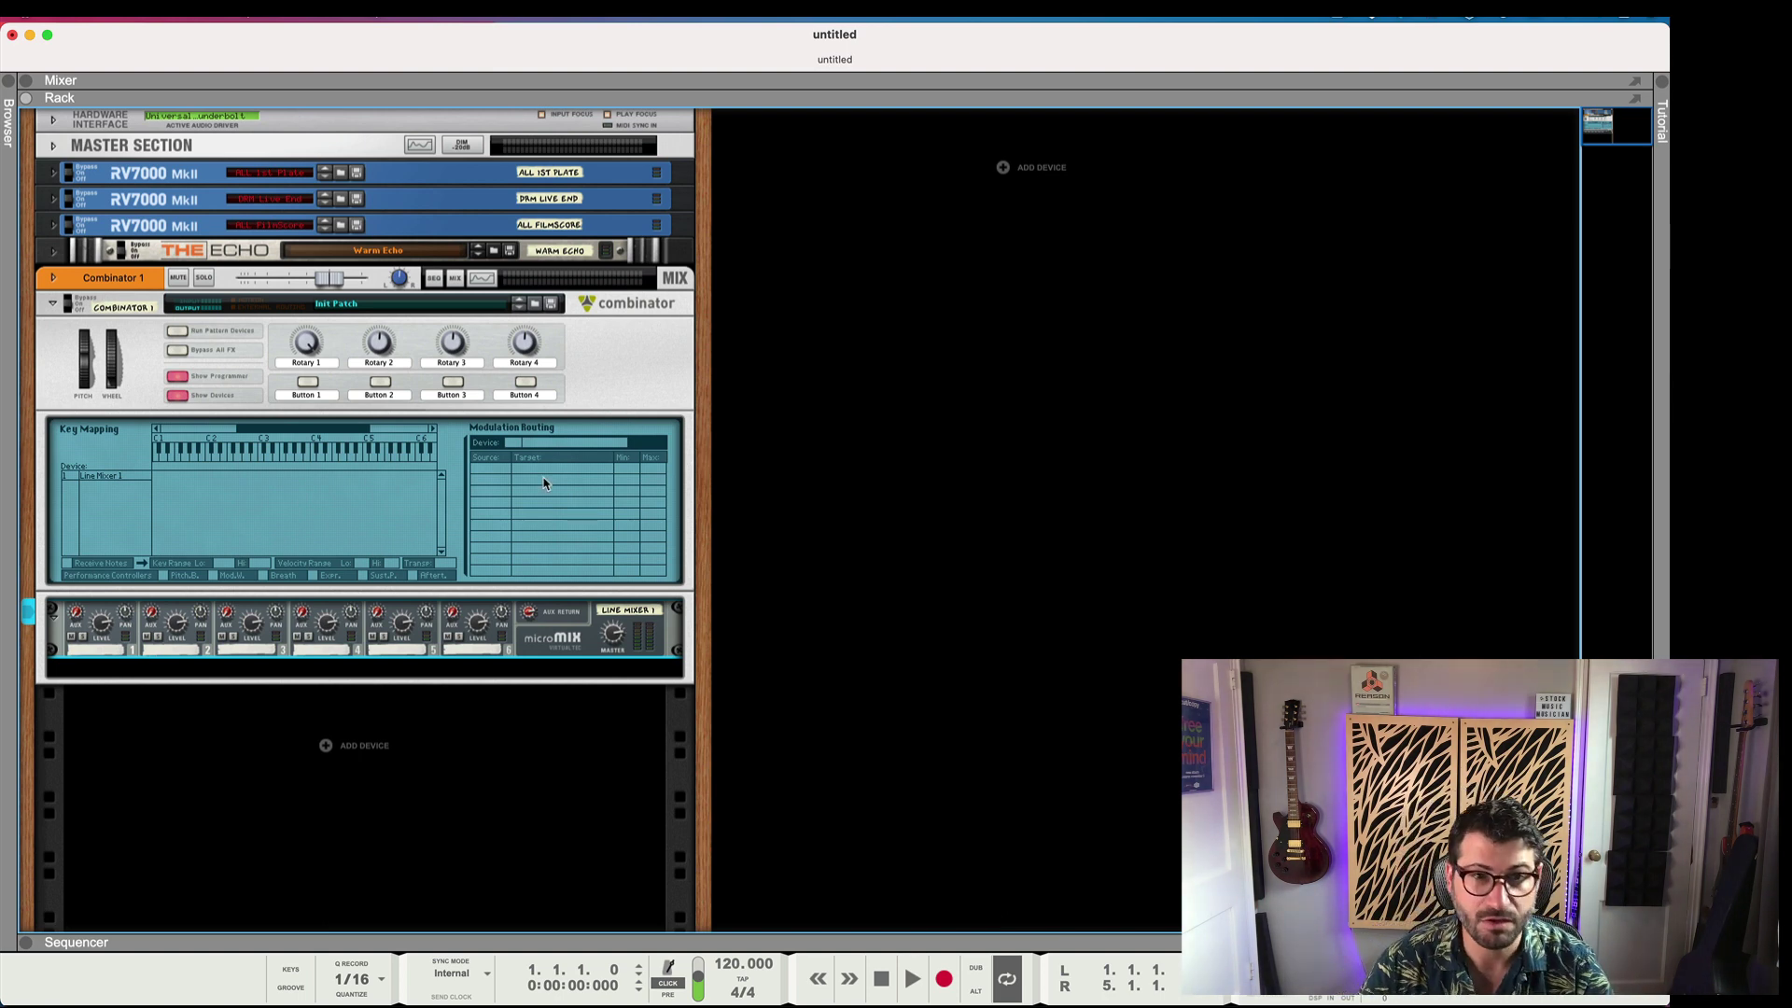
- Route Rotary 1 to Line Mixer 1's Channel 1 Level
{"action": "left_click", "coordinate": [123, 478]}
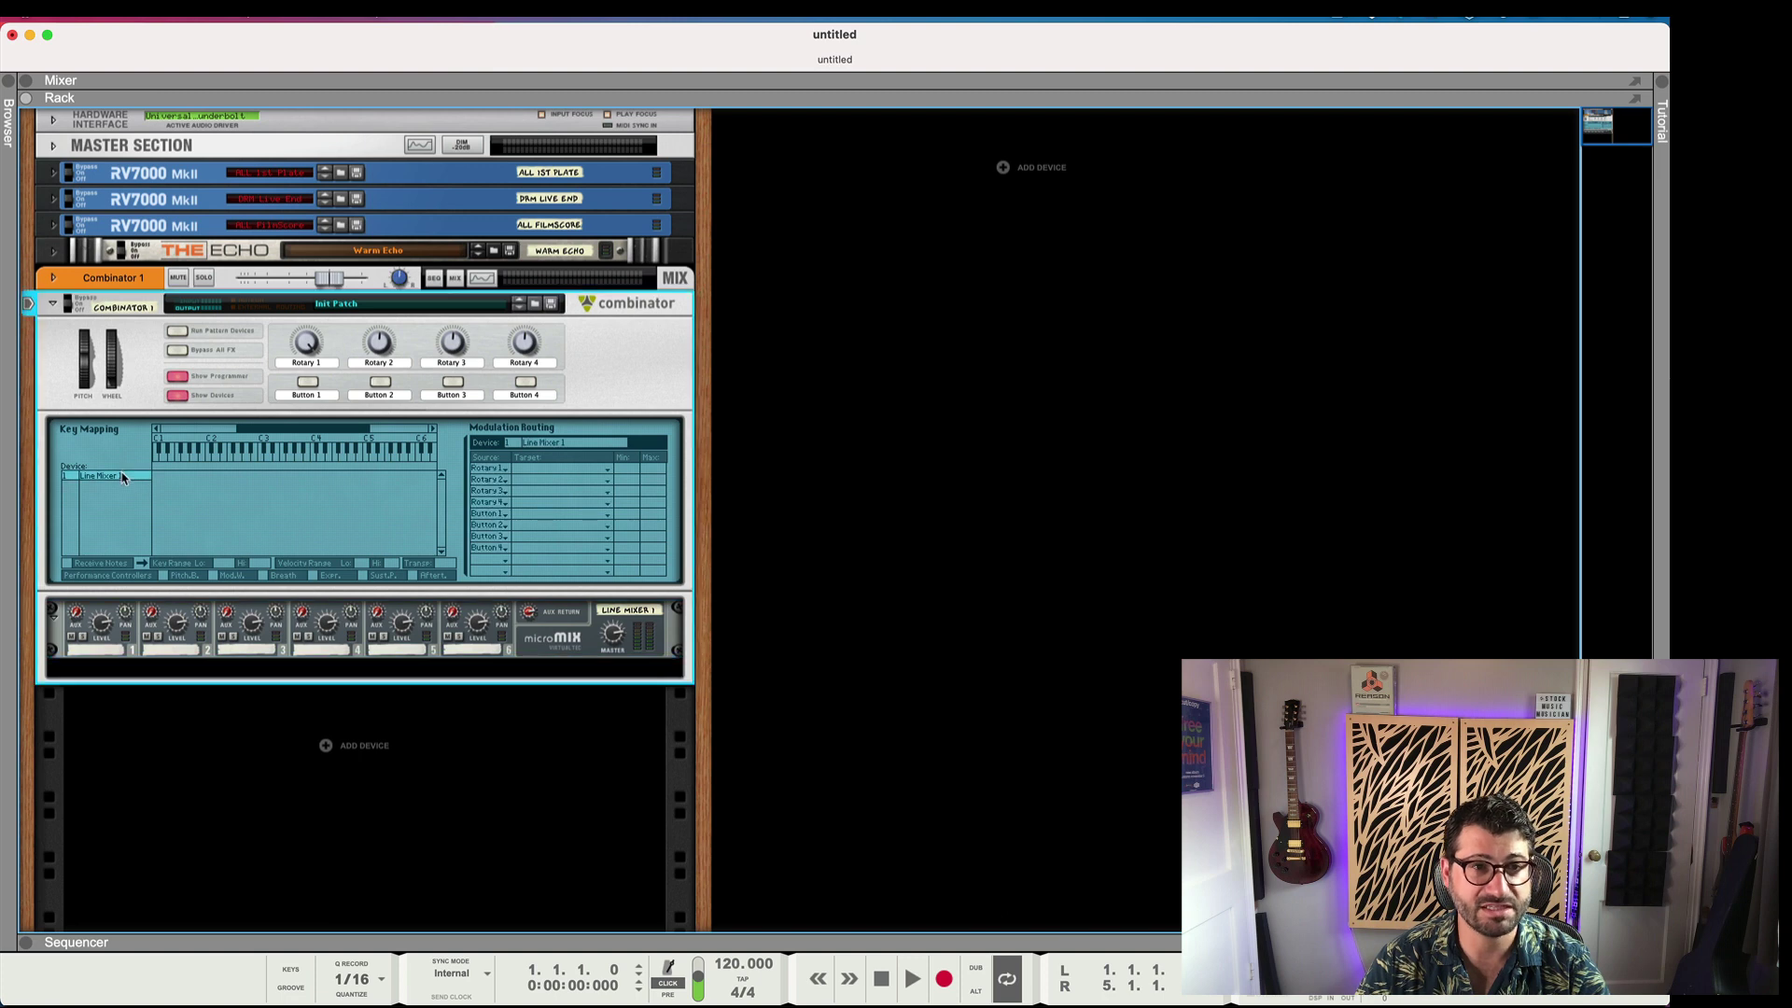
{"action": "left_click", "coordinate": [569, 476]}
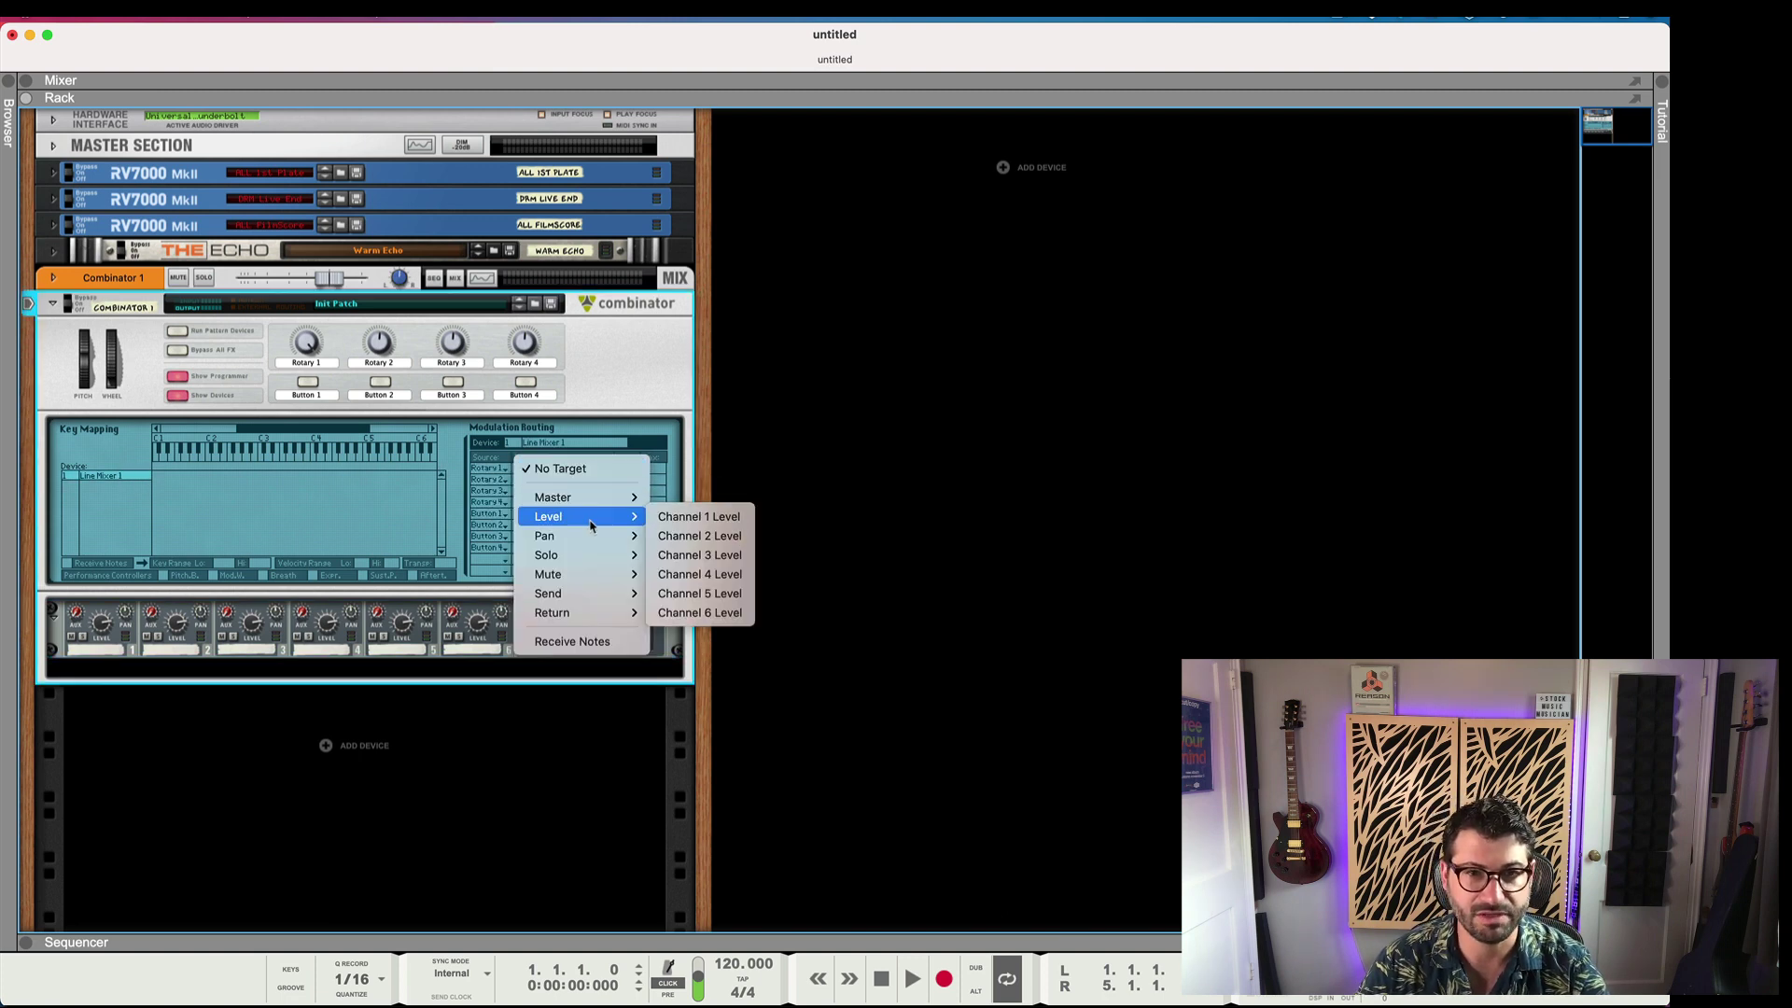
{"action": "left_click", "coordinate": [692, 516]}
- Add a second Rotary 1 row targeting Channel 2 Level, then turn Rotary 1 to 38
{"action": "left_click", "coordinate": [497, 480]}
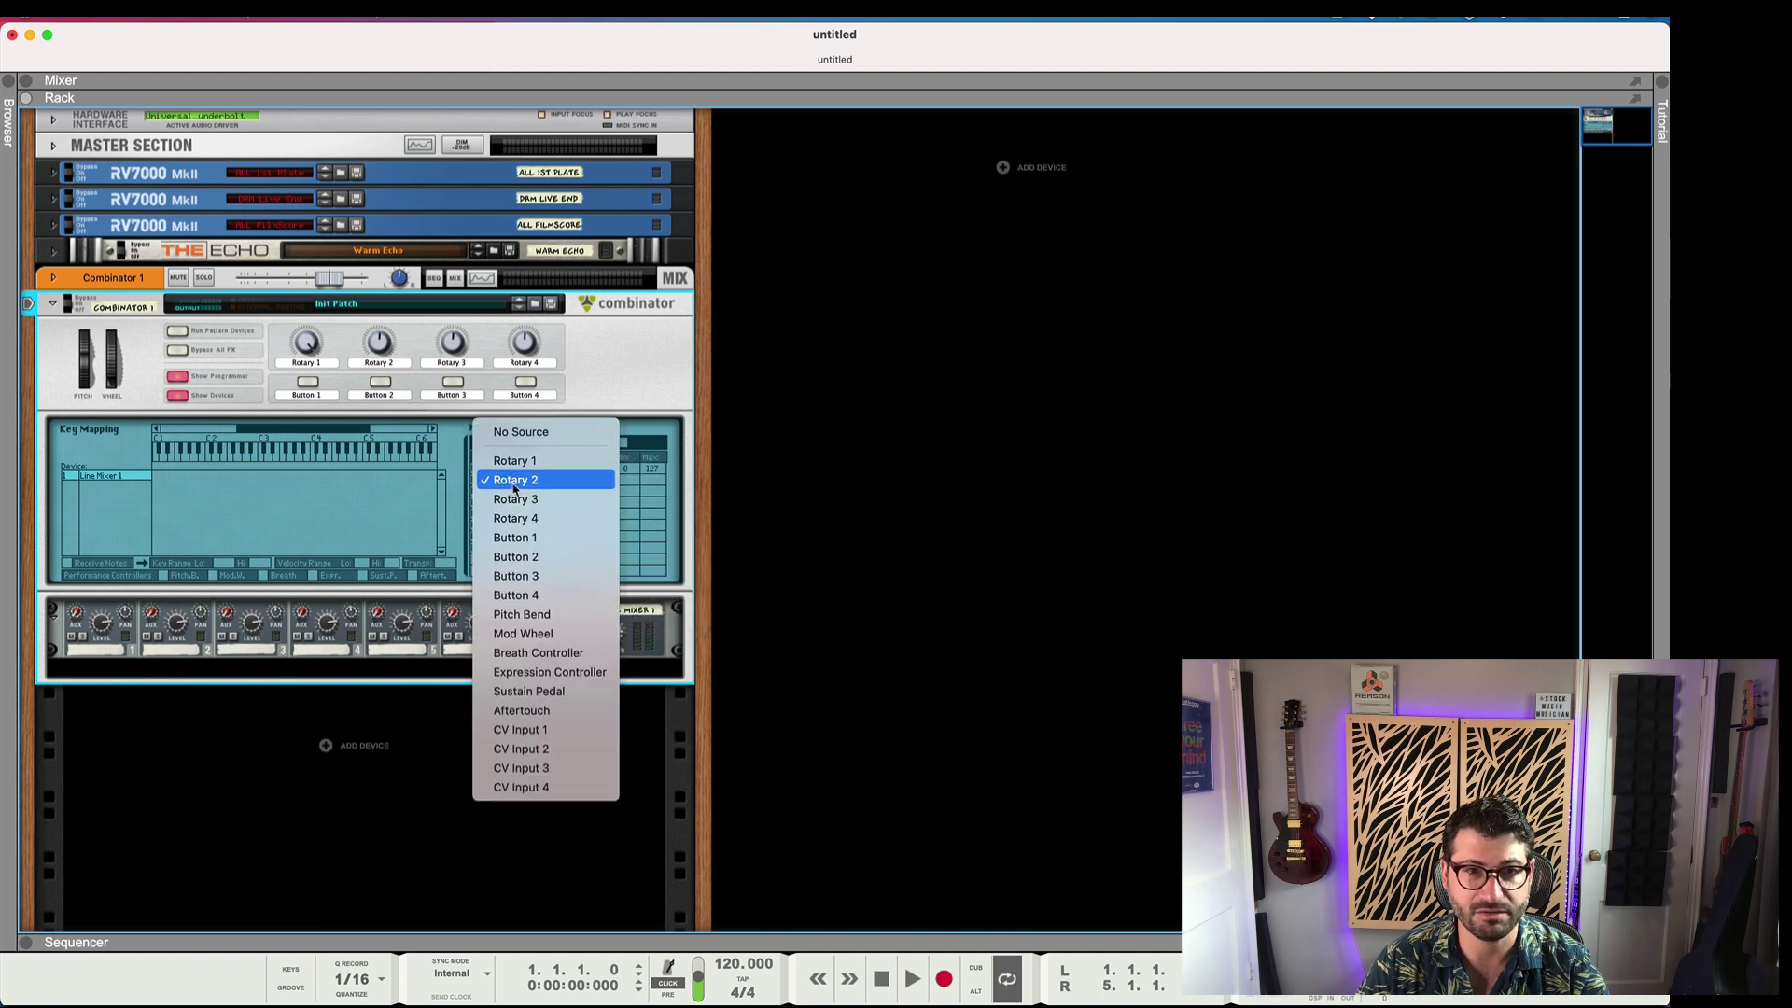
{"action": "left_click", "coordinate": [522, 466]}
{"action": "left_click", "coordinate": [585, 479]}
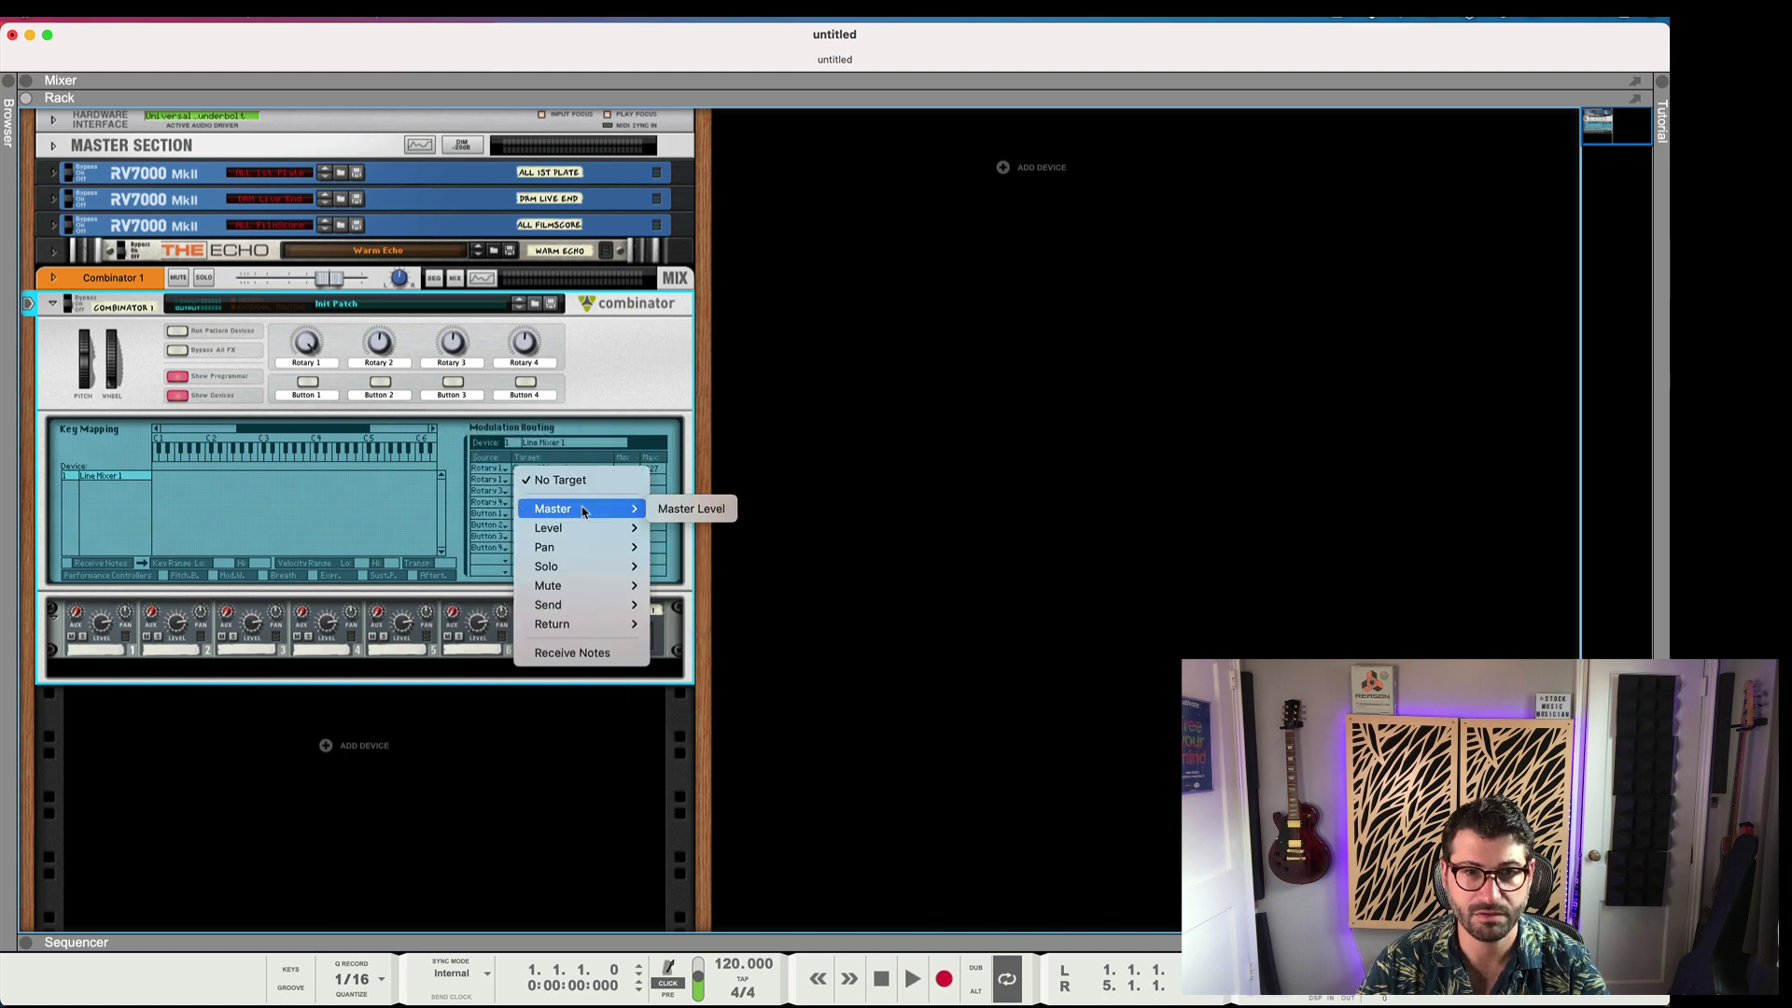
{"action": "mouse_move", "coordinate": [583, 528]}
{"action": "left_click", "coordinate": [700, 547]}
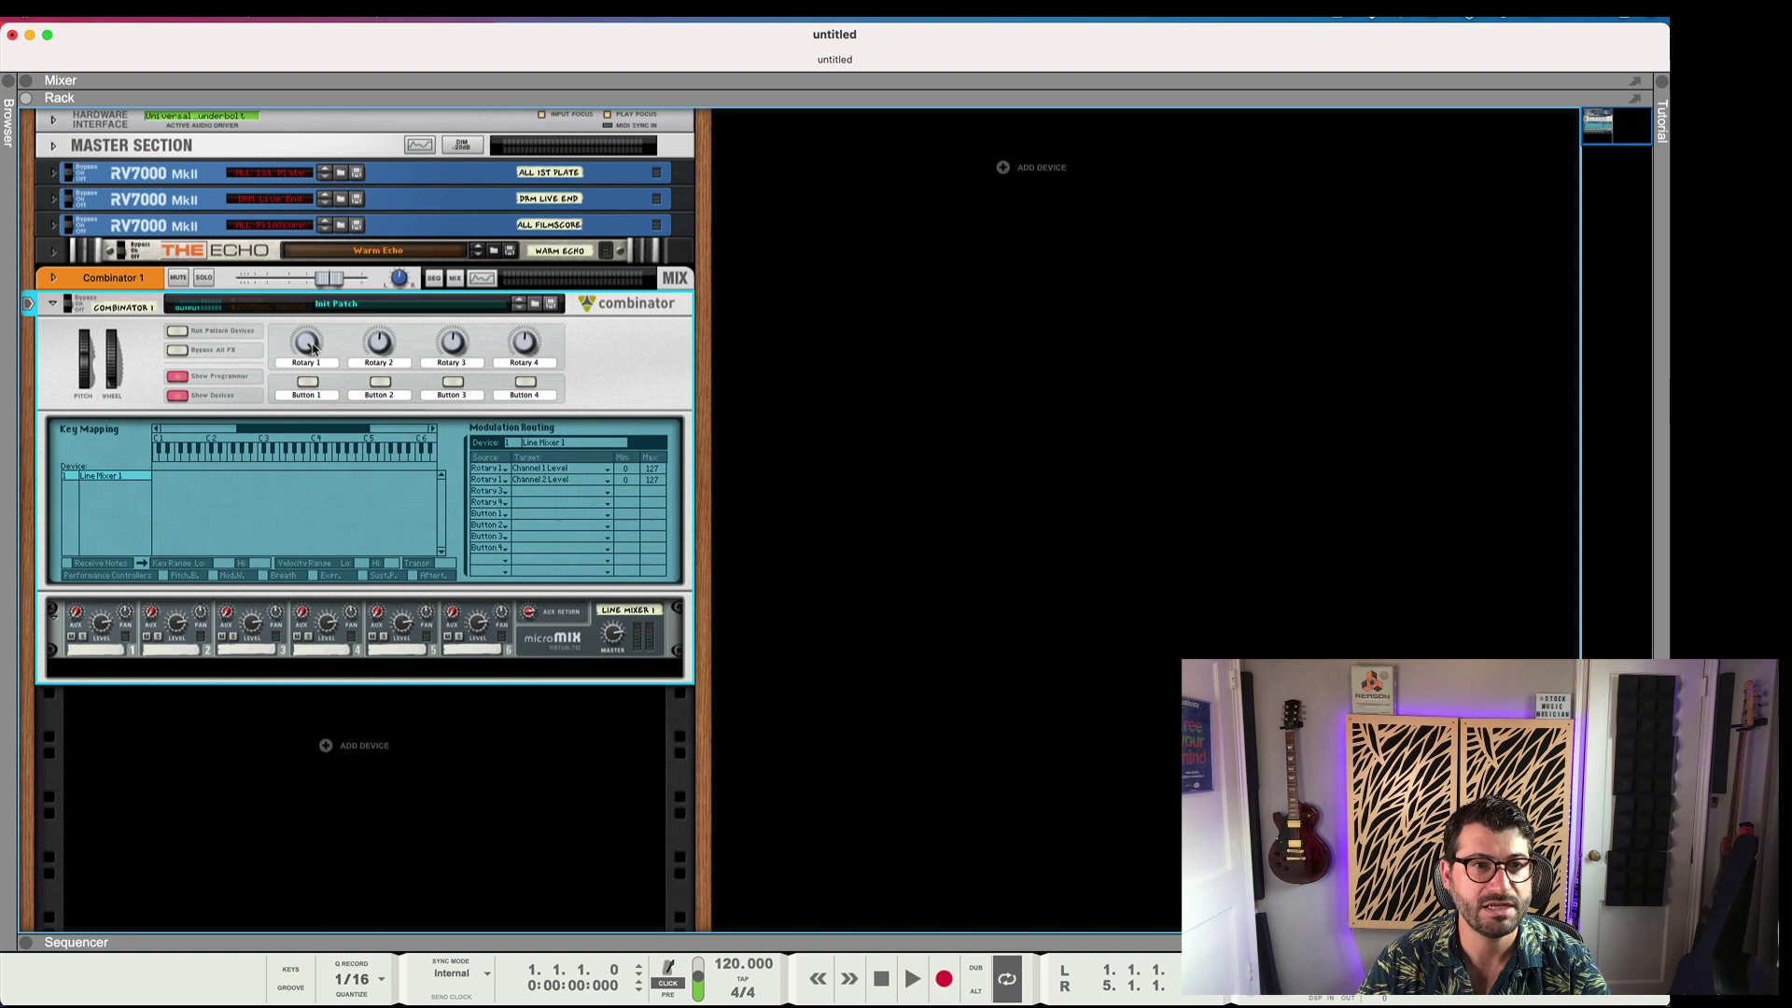
{"action": "left_click_drag", "start_coordinate": [305, 342], "coordinate": [325, 539]}
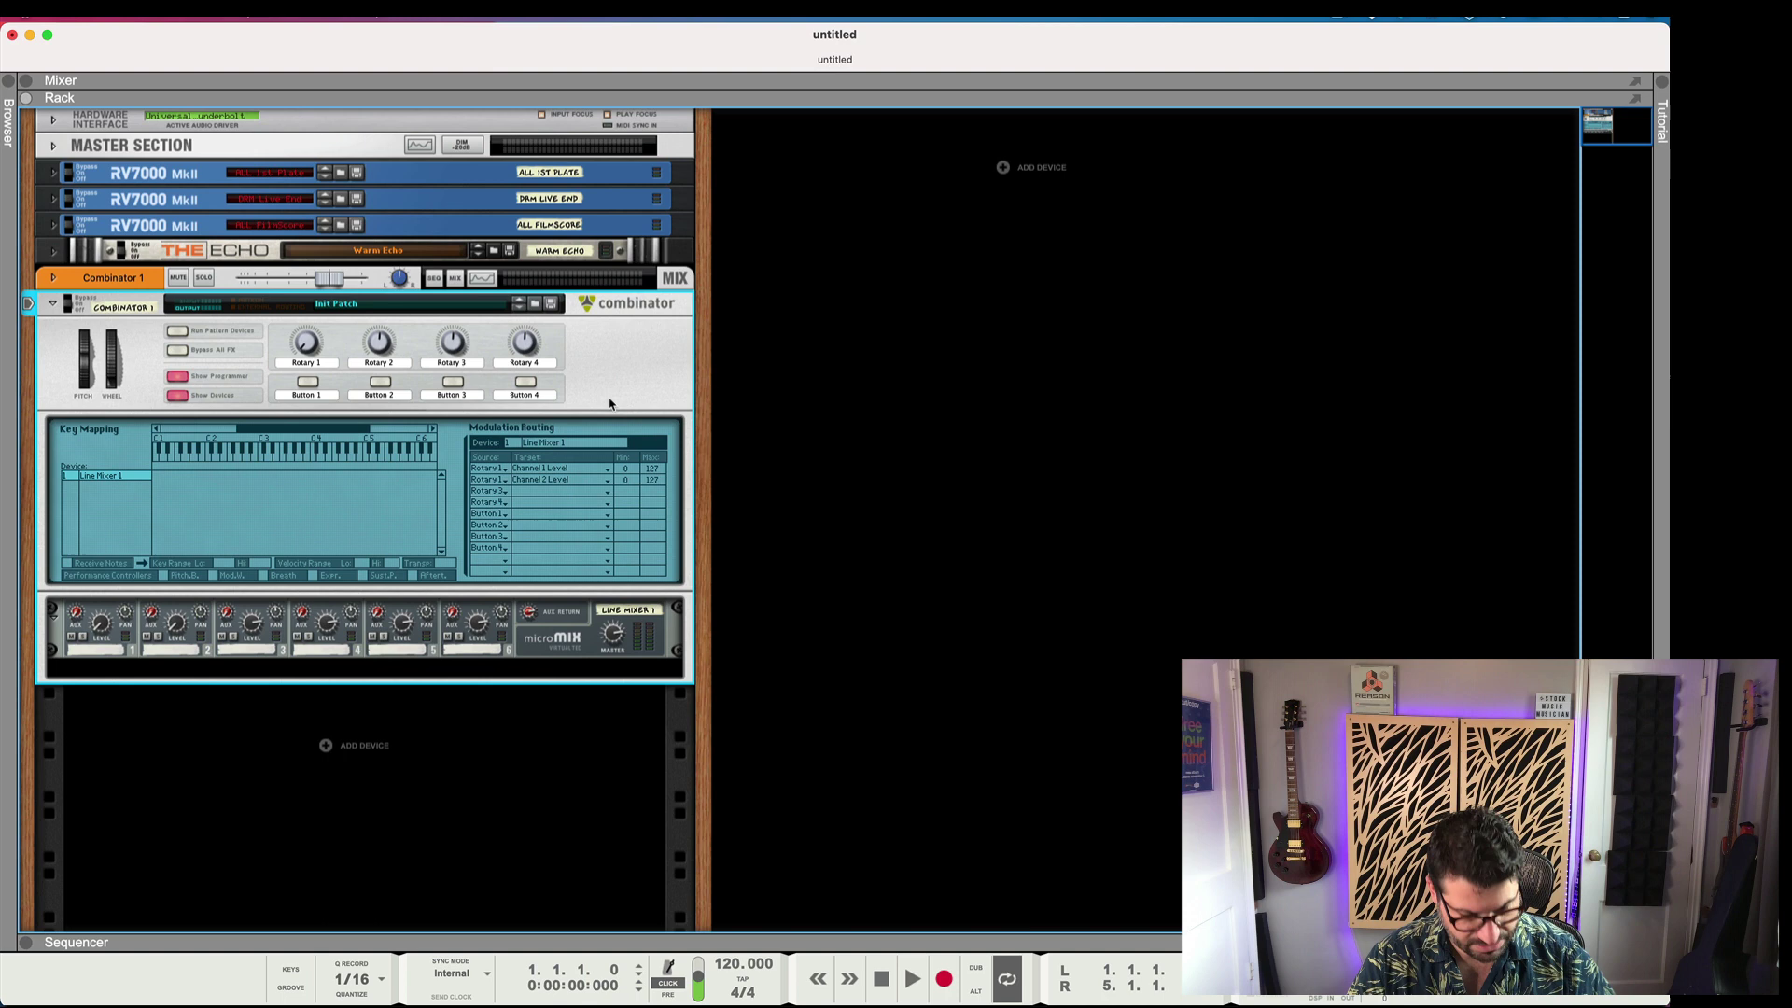
- On the rack's rear, set the TS8450 output to unipolar and add a Pulsar Dual LFO
{"action": "key", "text": "Tab"}
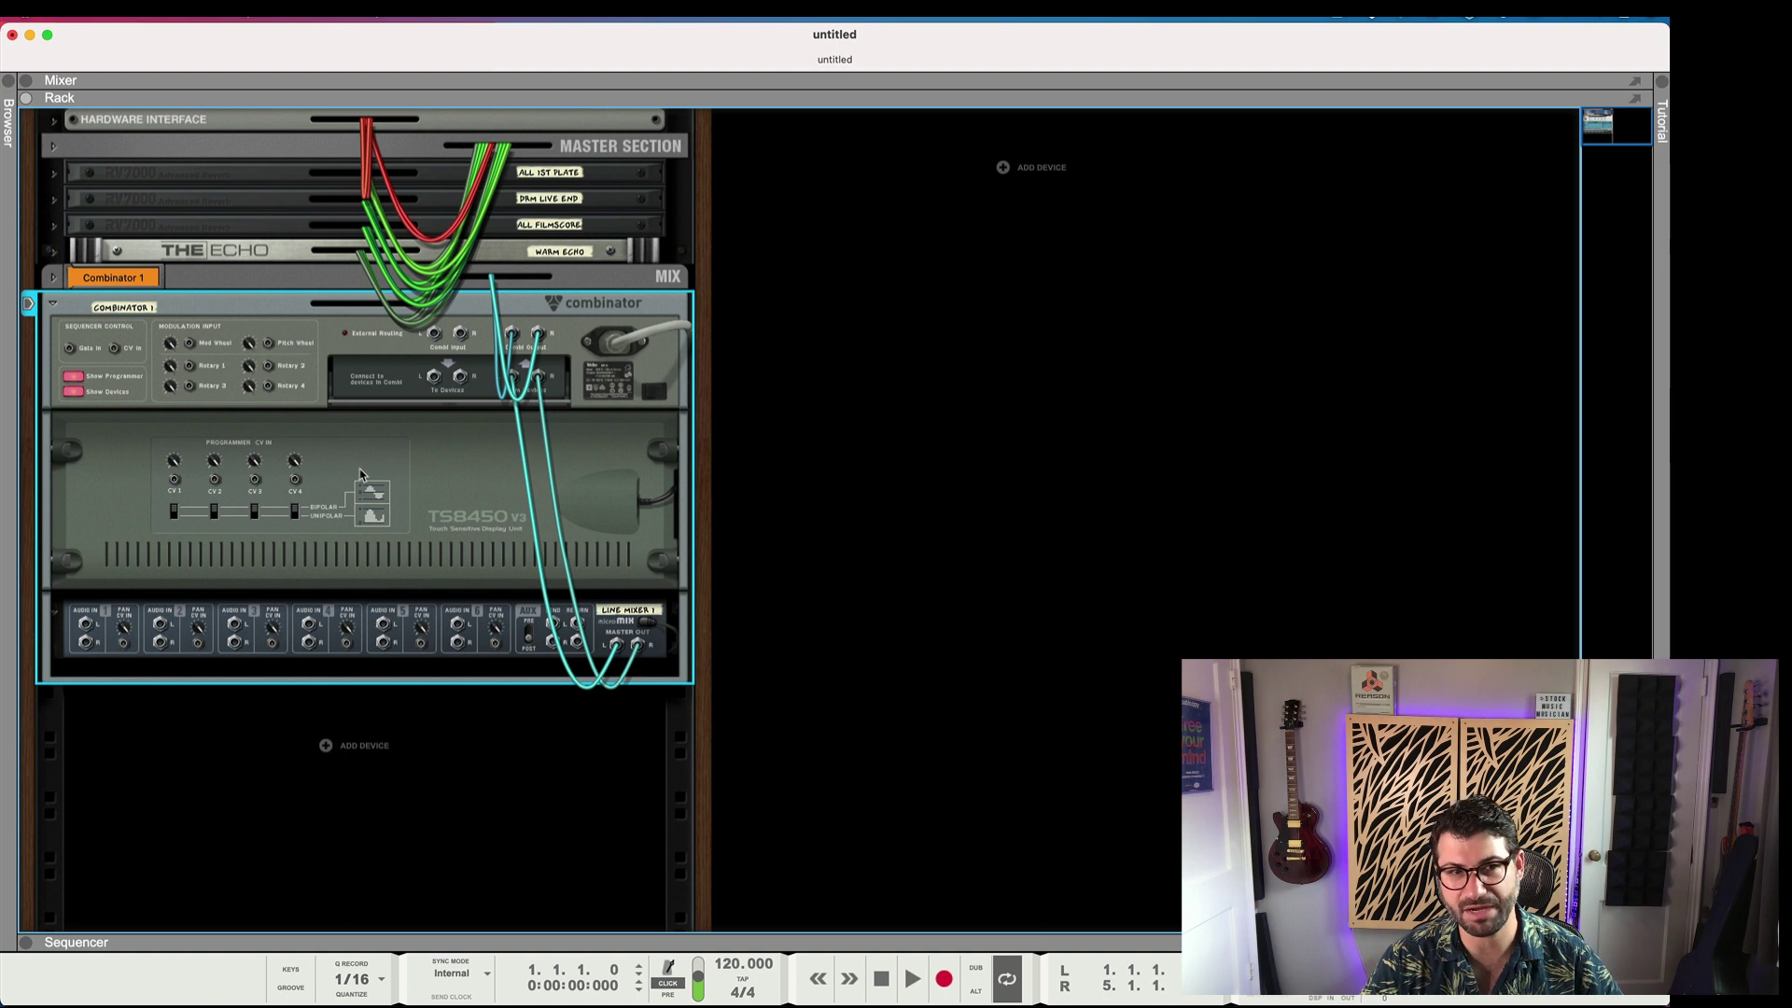
{"action": "left_click", "coordinate": [370, 511]}
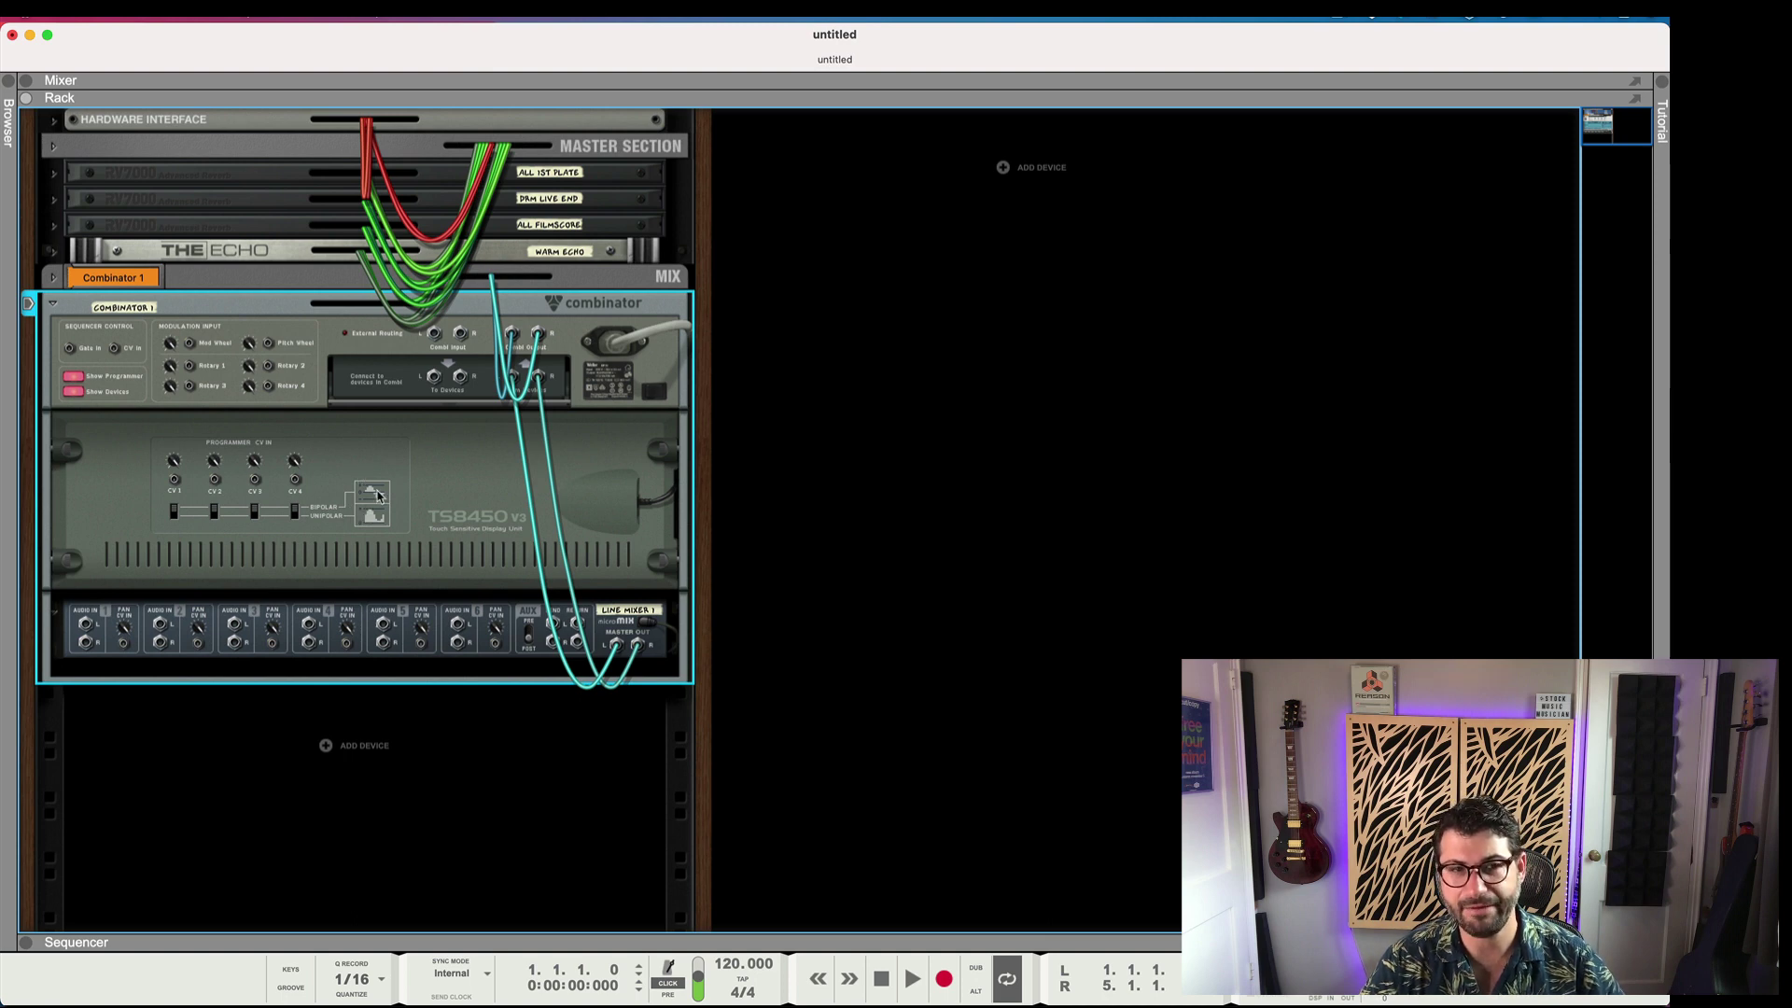
{"action": "left_click_drag", "start_coordinate": [346, 668], "coordinate": [345, 670]}
{"action": "right_click", "coordinate": [345, 670]}
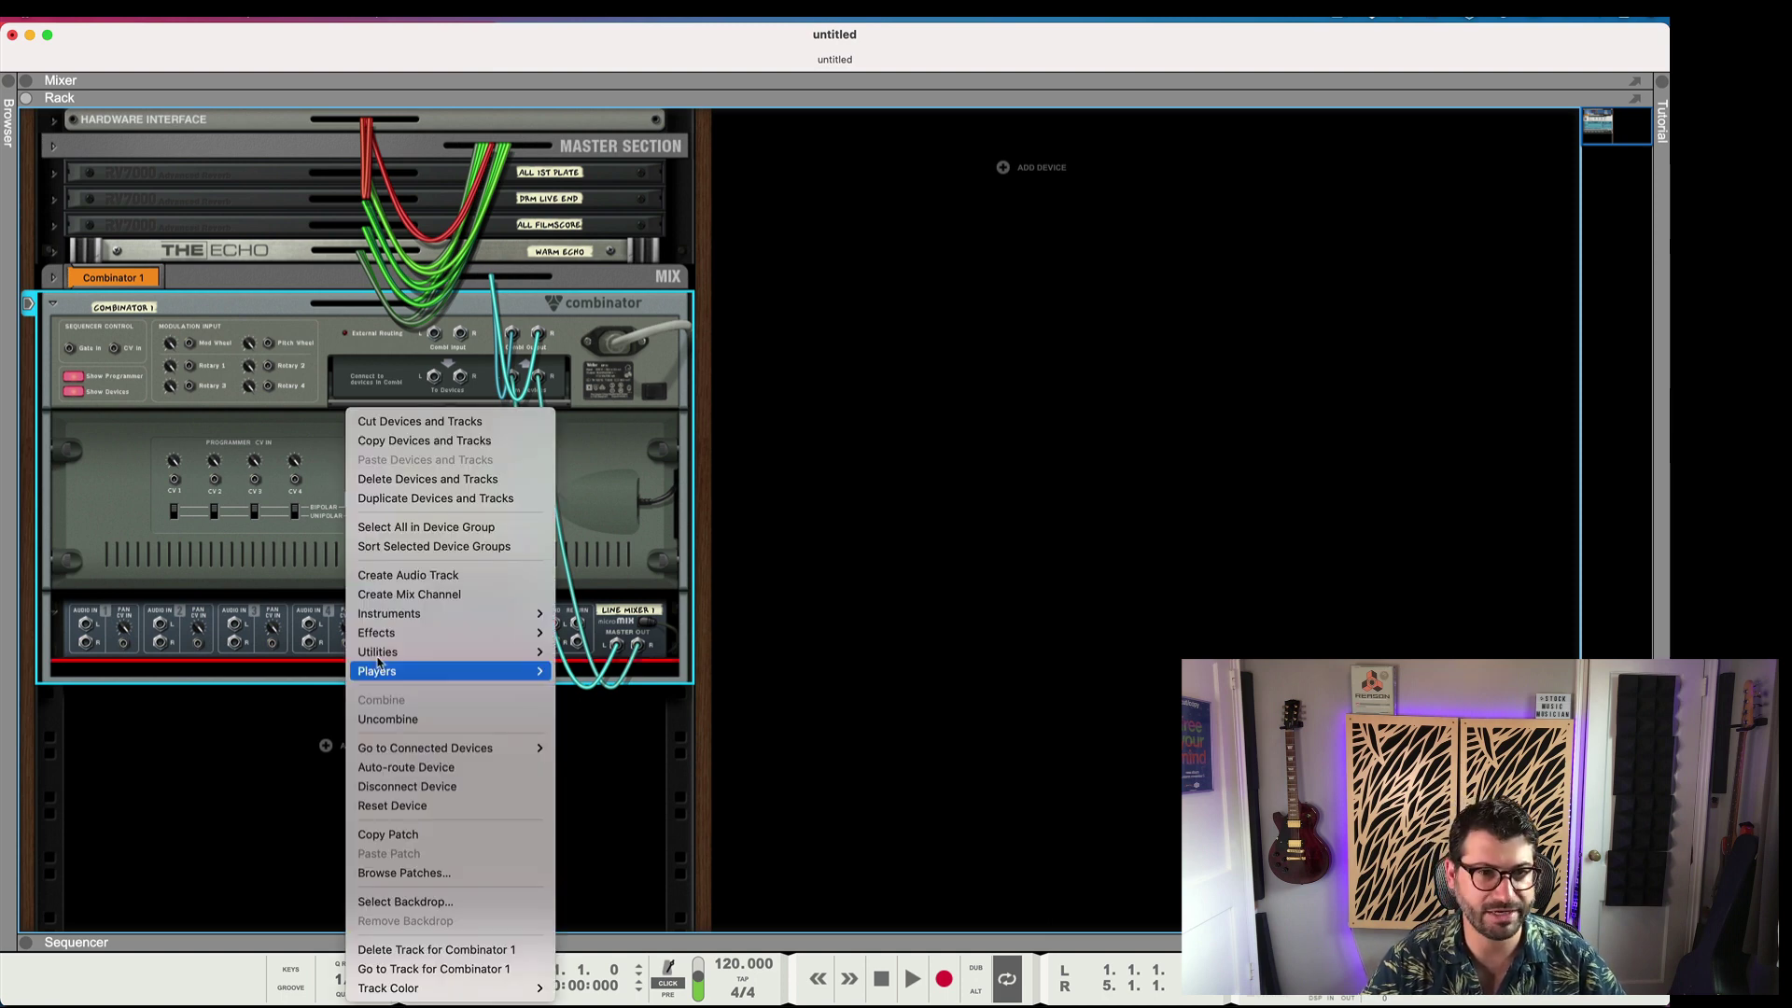
{"action": "mouse_move", "coordinate": [376, 672]}
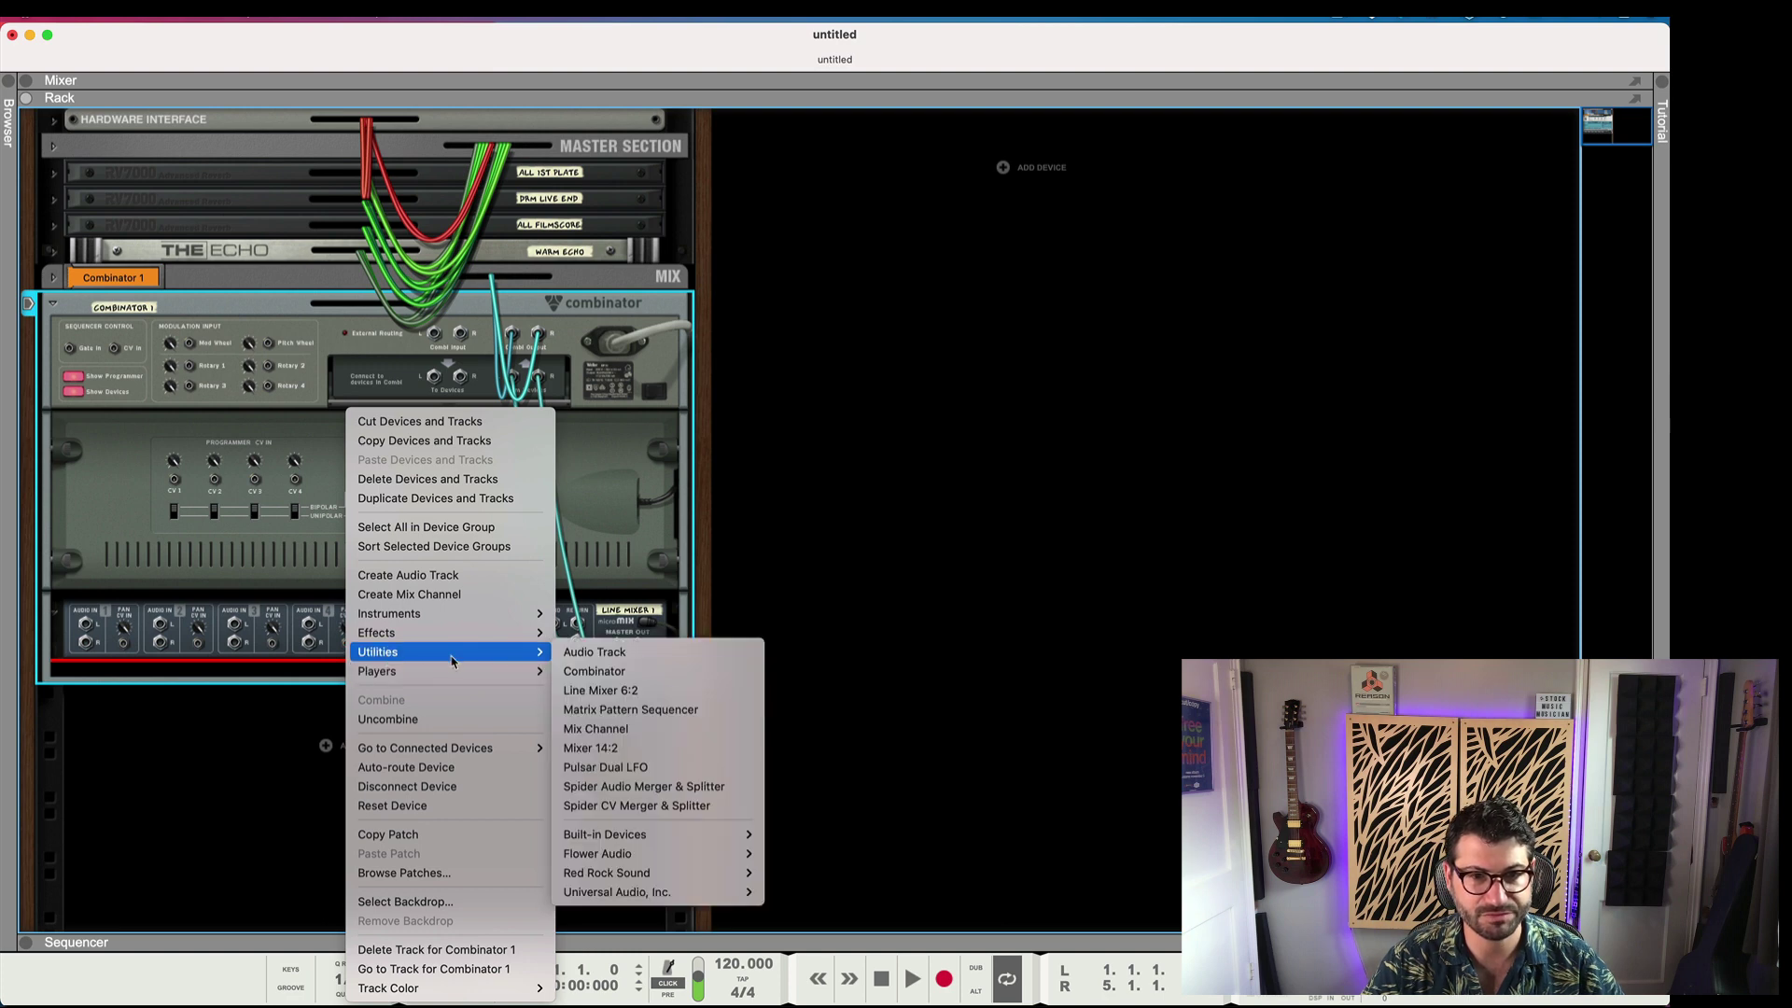
{"action": "left_click", "coordinate": [696, 766]}
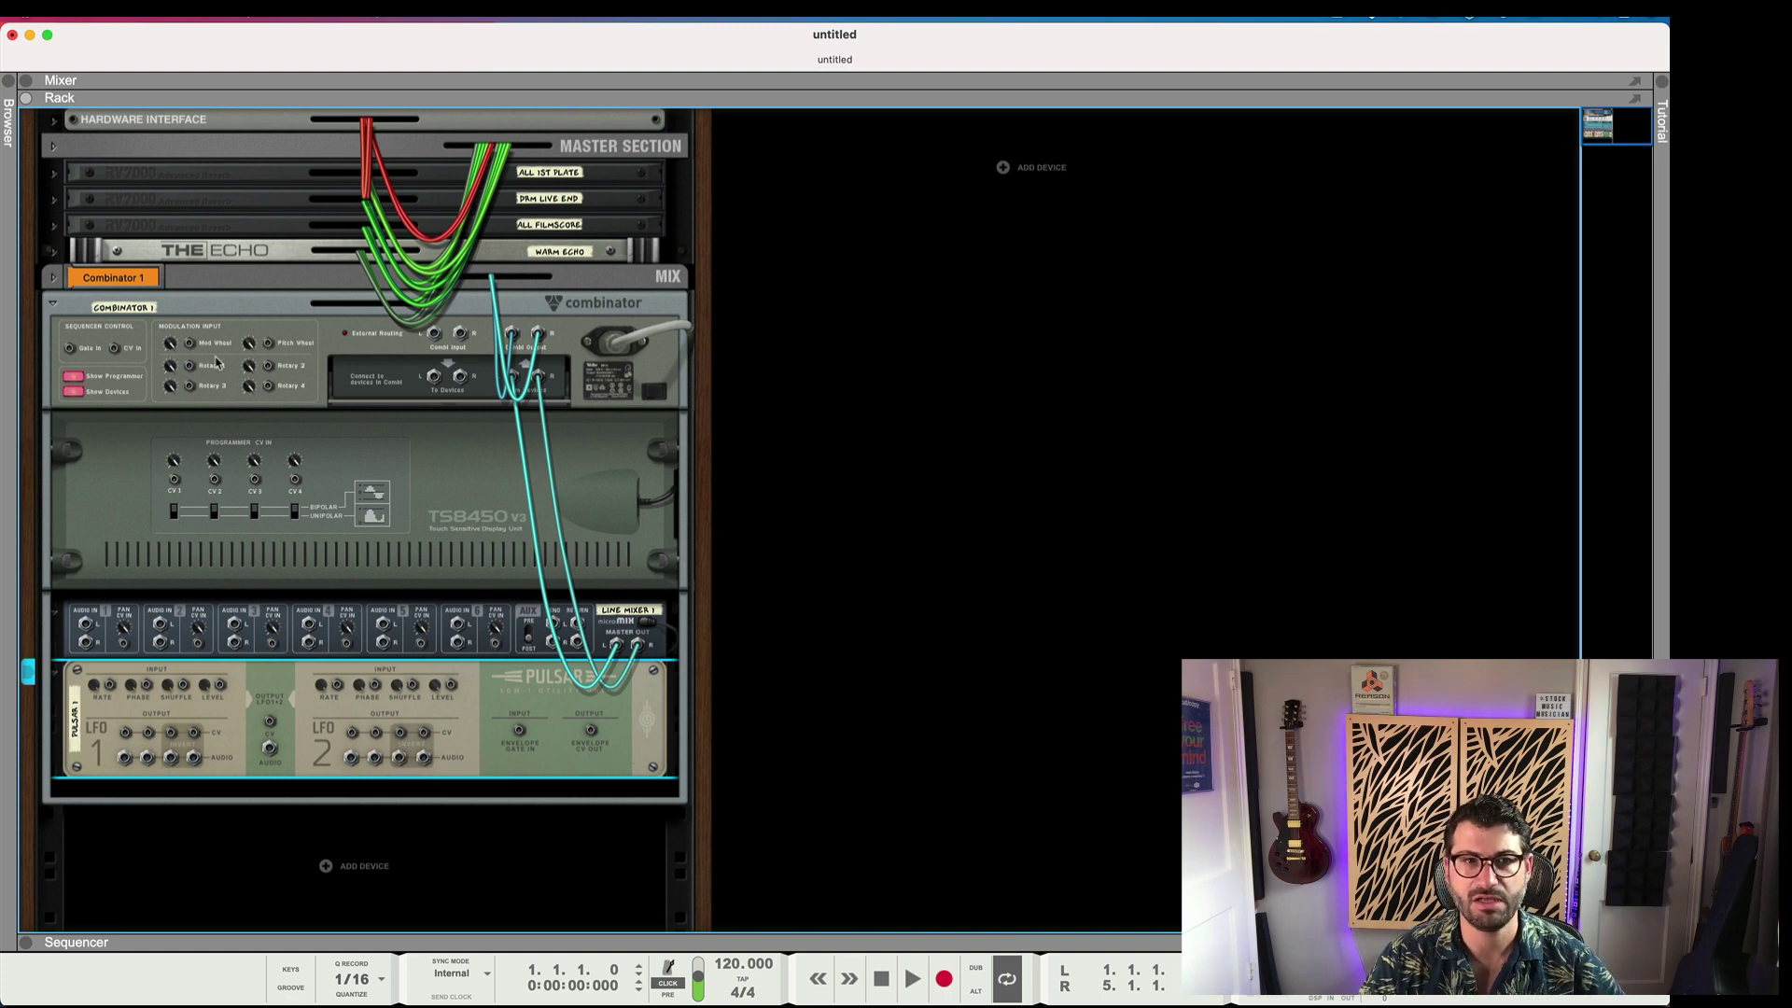
- Add a Spider CV Merger & Splitter below the Pulsar in Combinator 1
{"action": "left_click", "coordinate": [221, 377]}
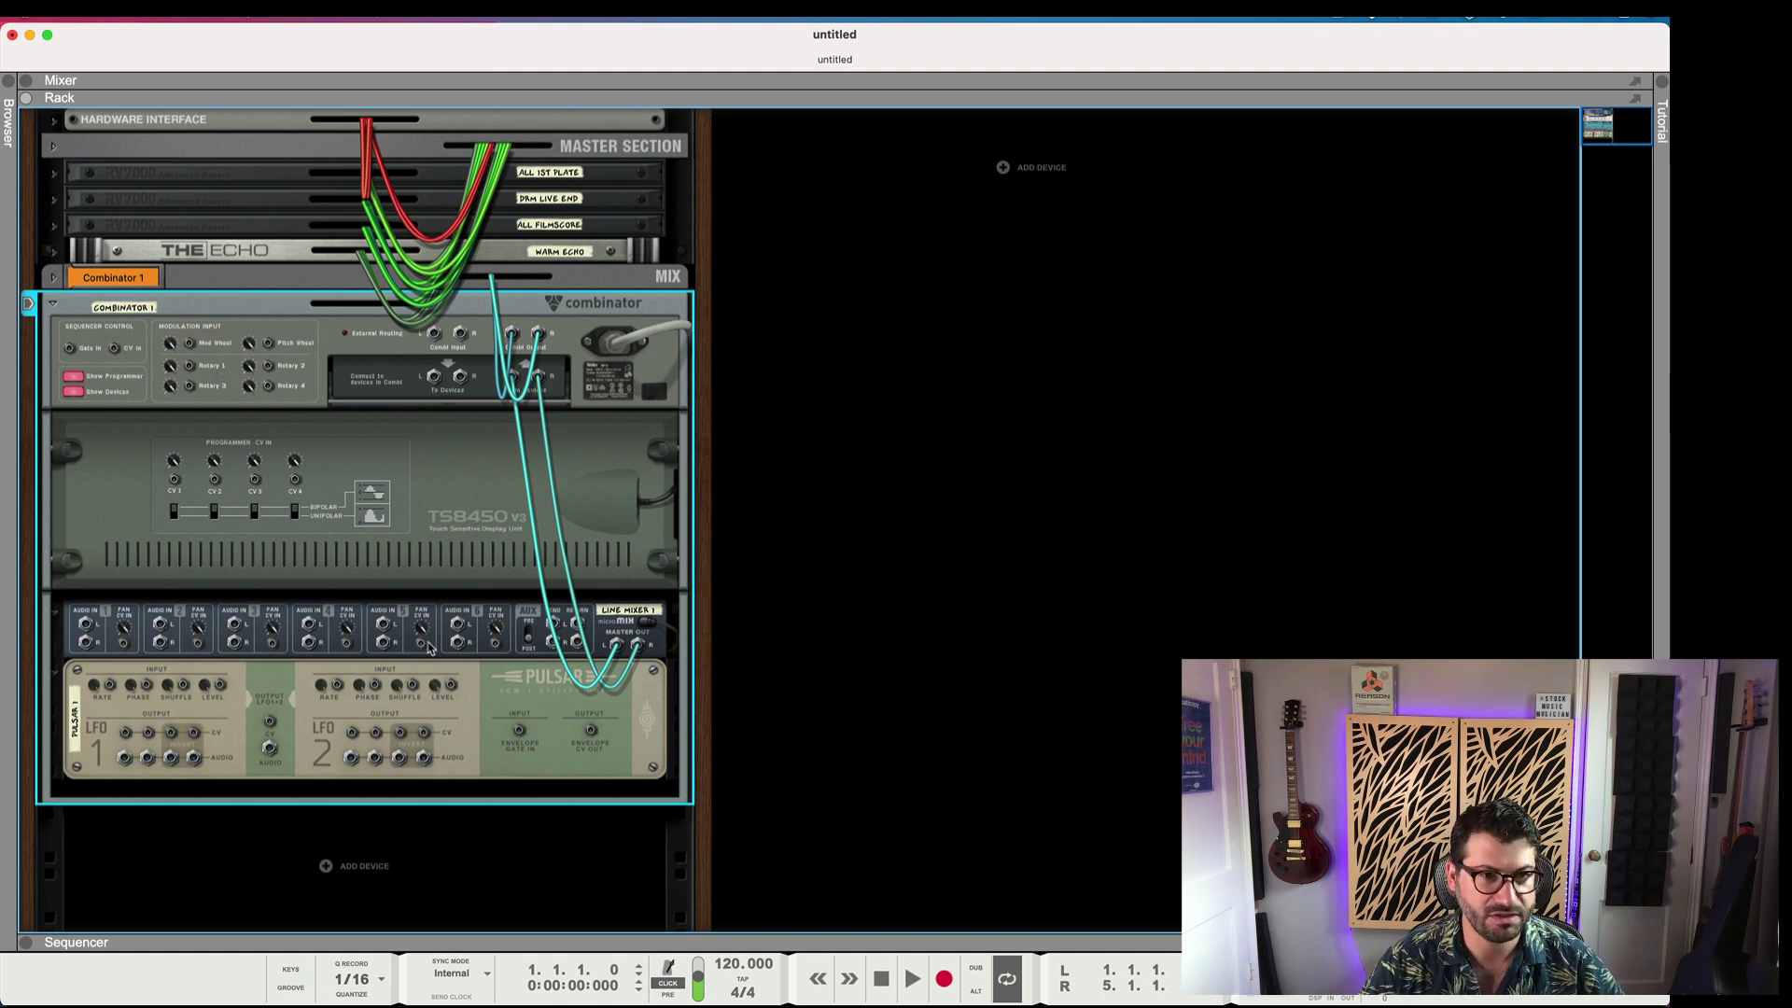
{"action": "right_click", "coordinate": [378, 793]}
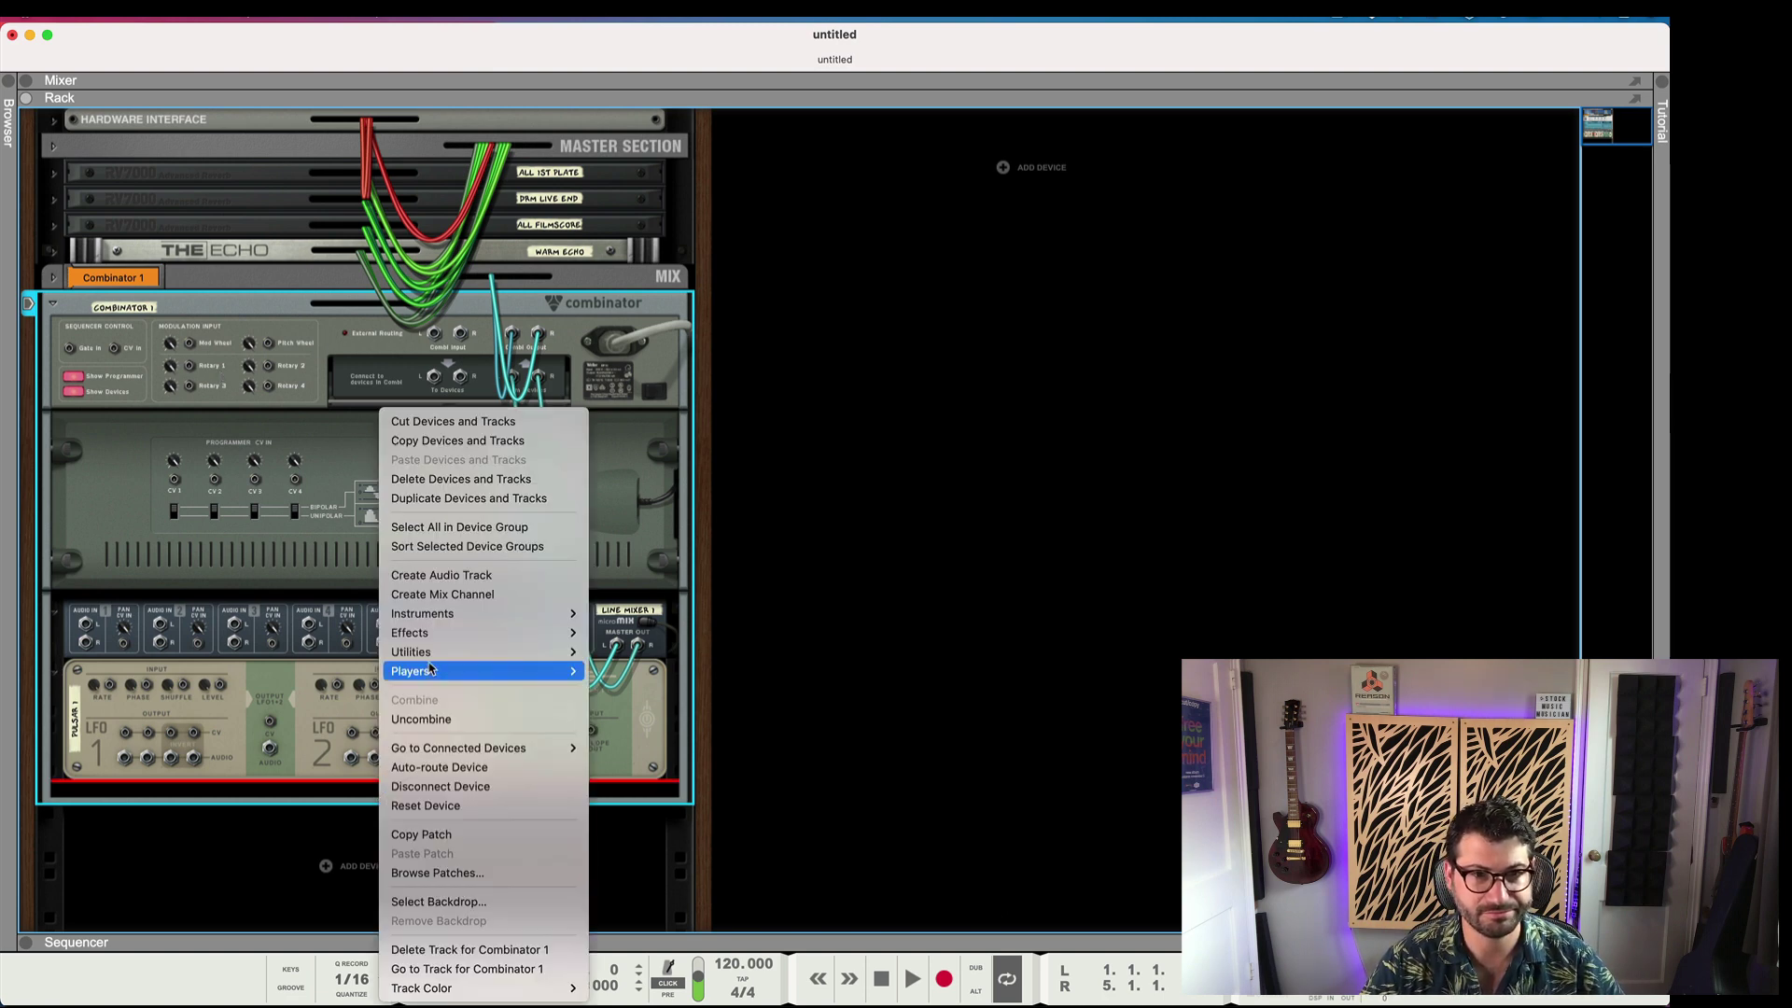
{"action": "mouse_move", "coordinate": [560, 613]}
{"action": "mouse_move", "coordinate": [522, 651]}
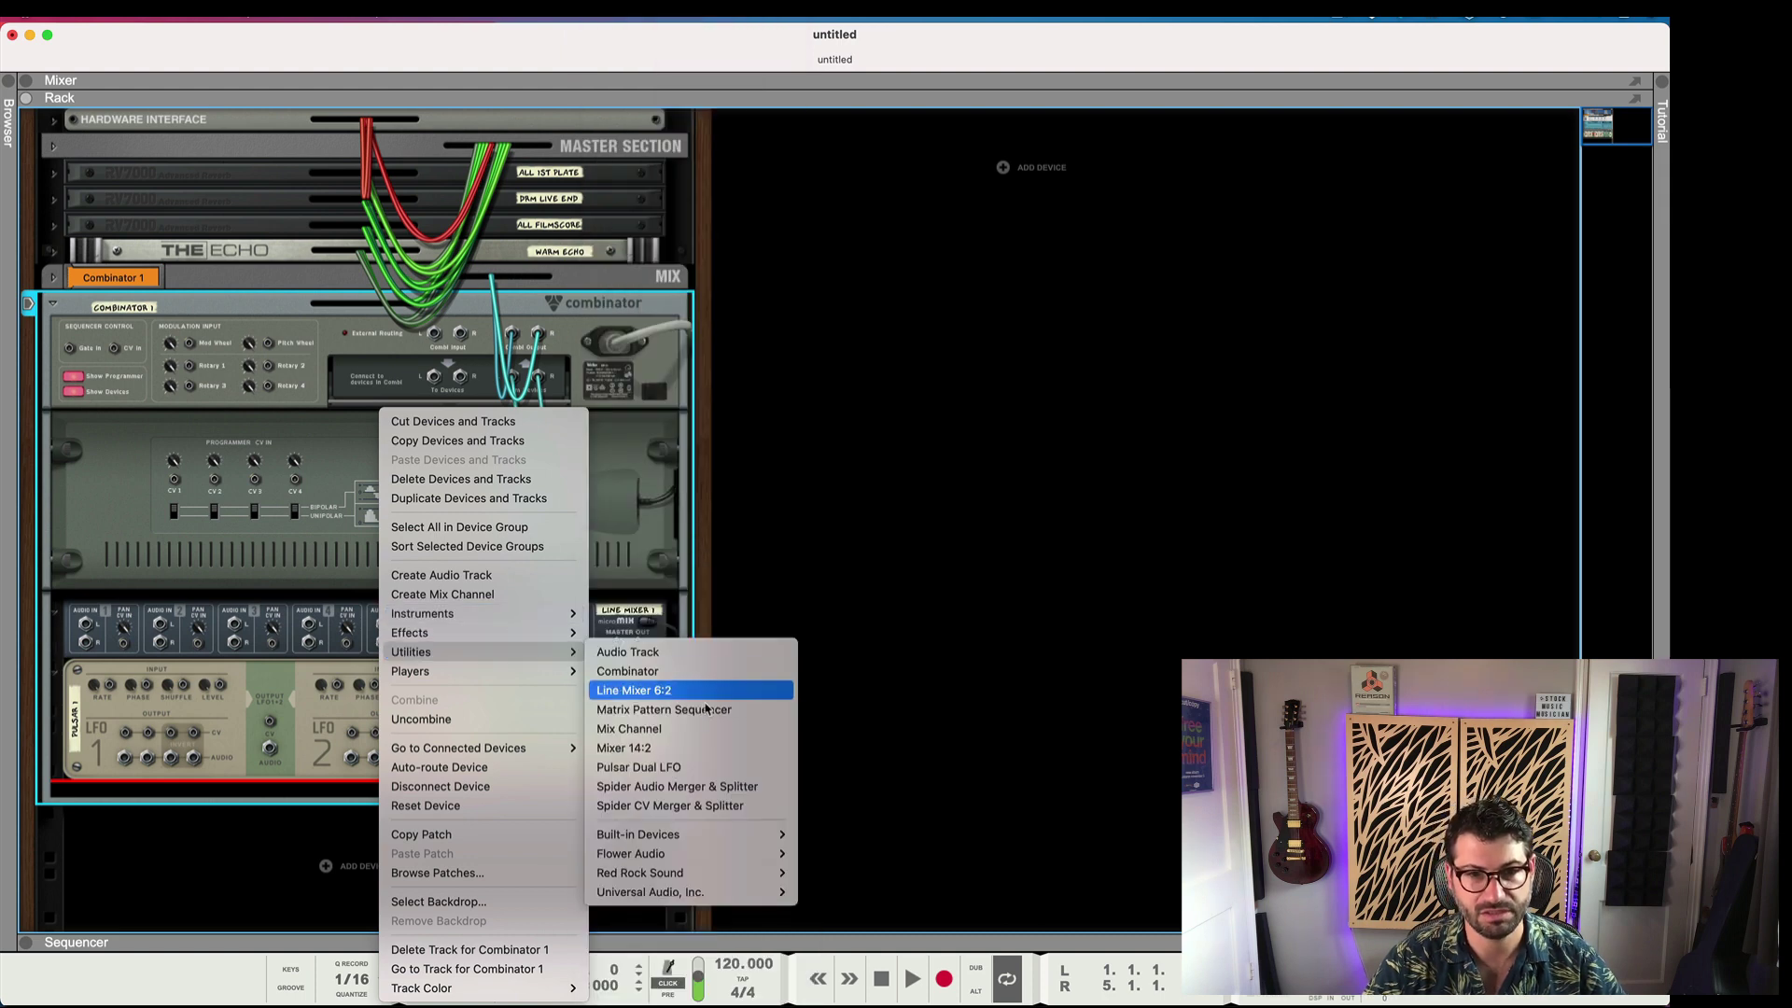
{"action": "left_click", "coordinate": [695, 804]}
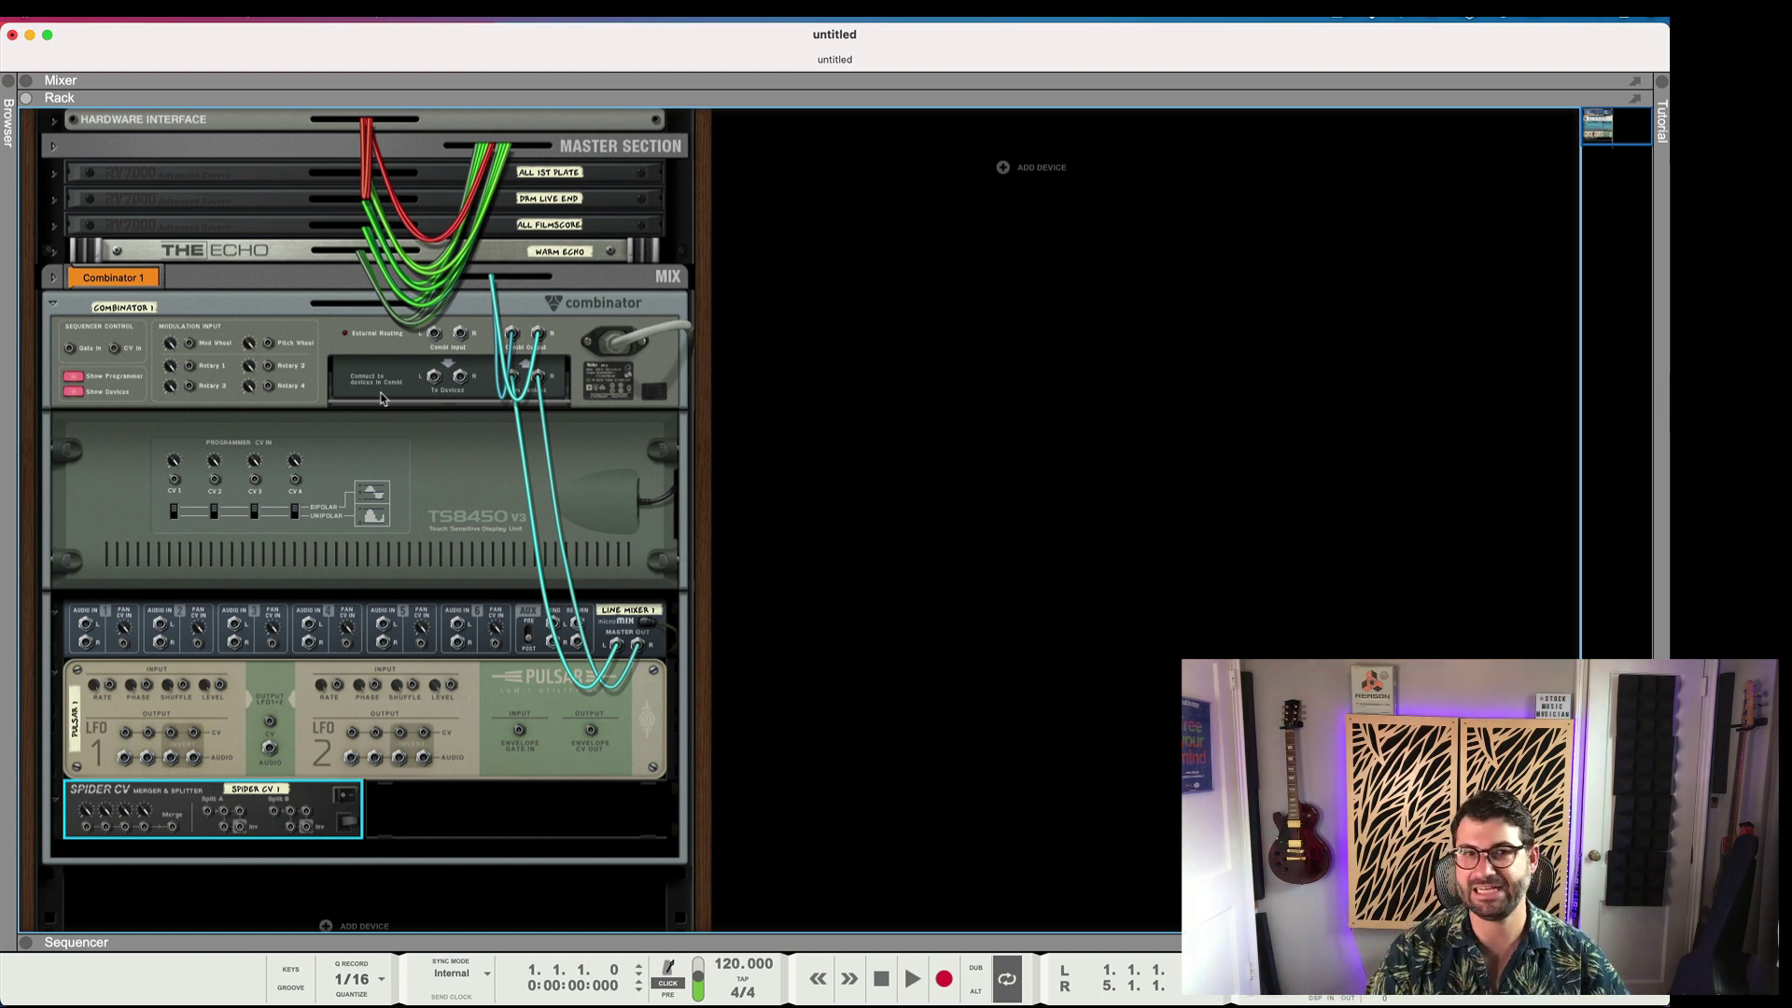
- Back on the front panels, delete the Line Mixer and Pulsar from the Combinator
{"action": "key", "text": "Tab"}
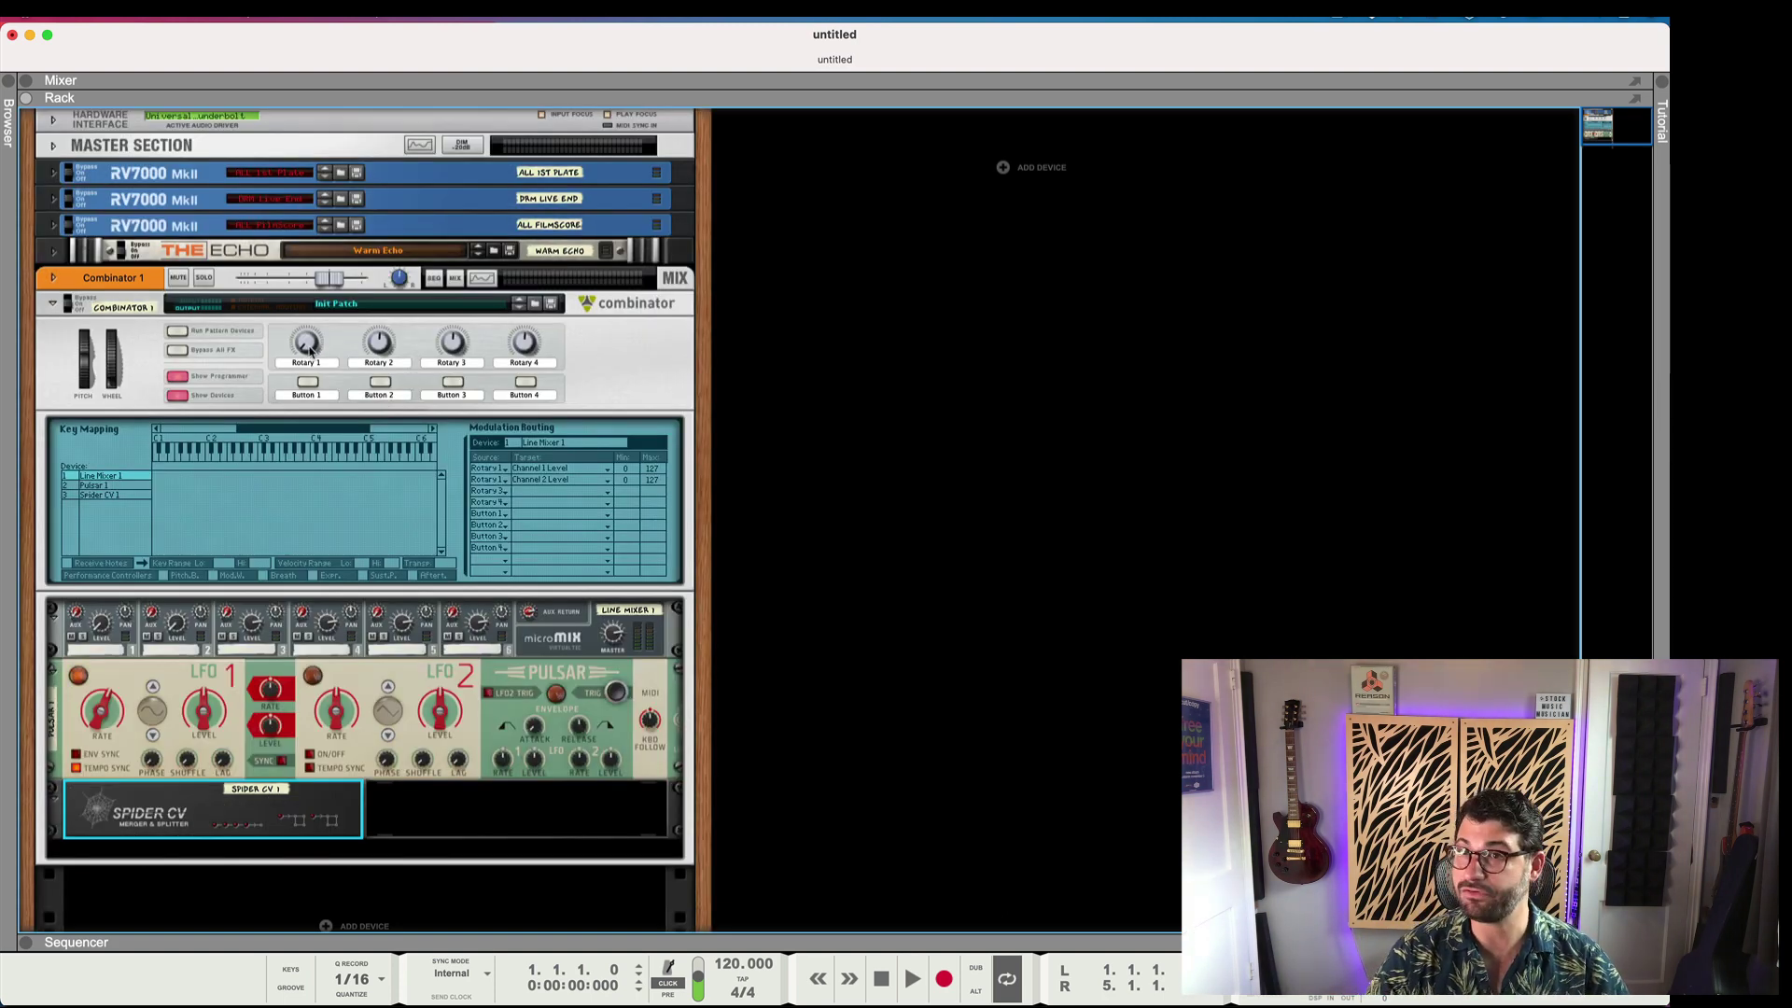
{"action": "mouse_move", "coordinate": [311, 351]}
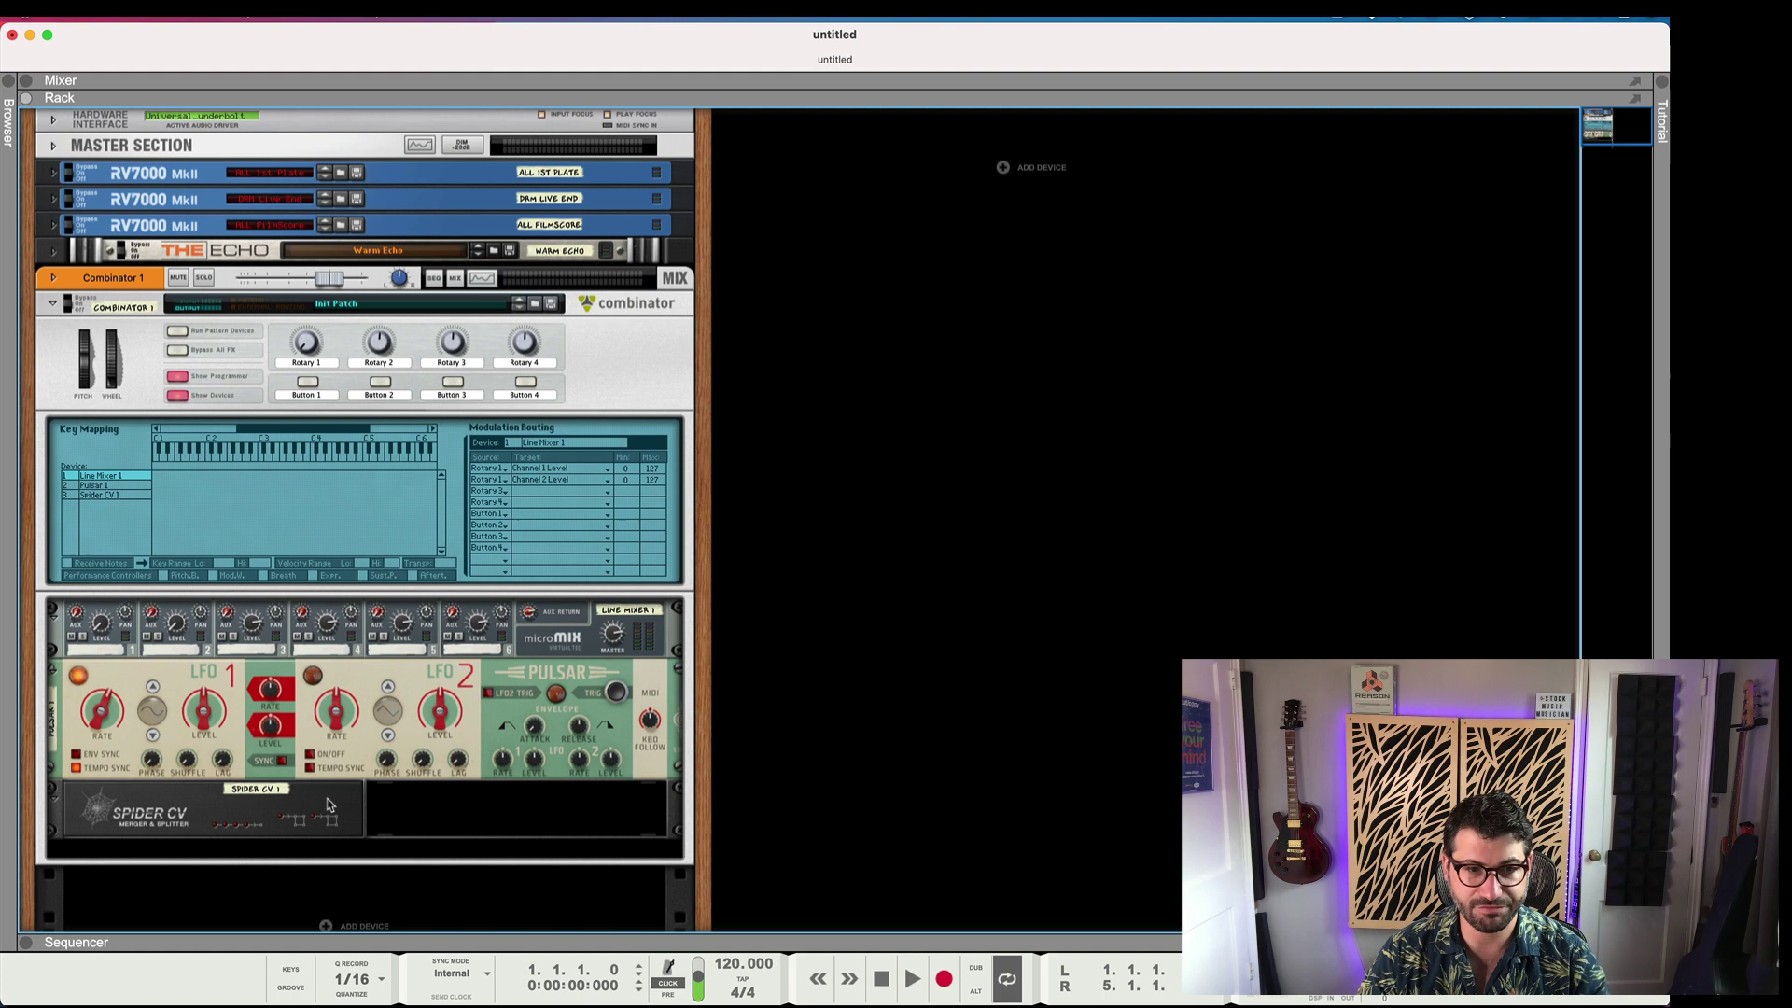
{"action": "left_click", "coordinate": [667, 644]}
{"action": "left_click", "coordinate": [667, 665], "text": "shift"}
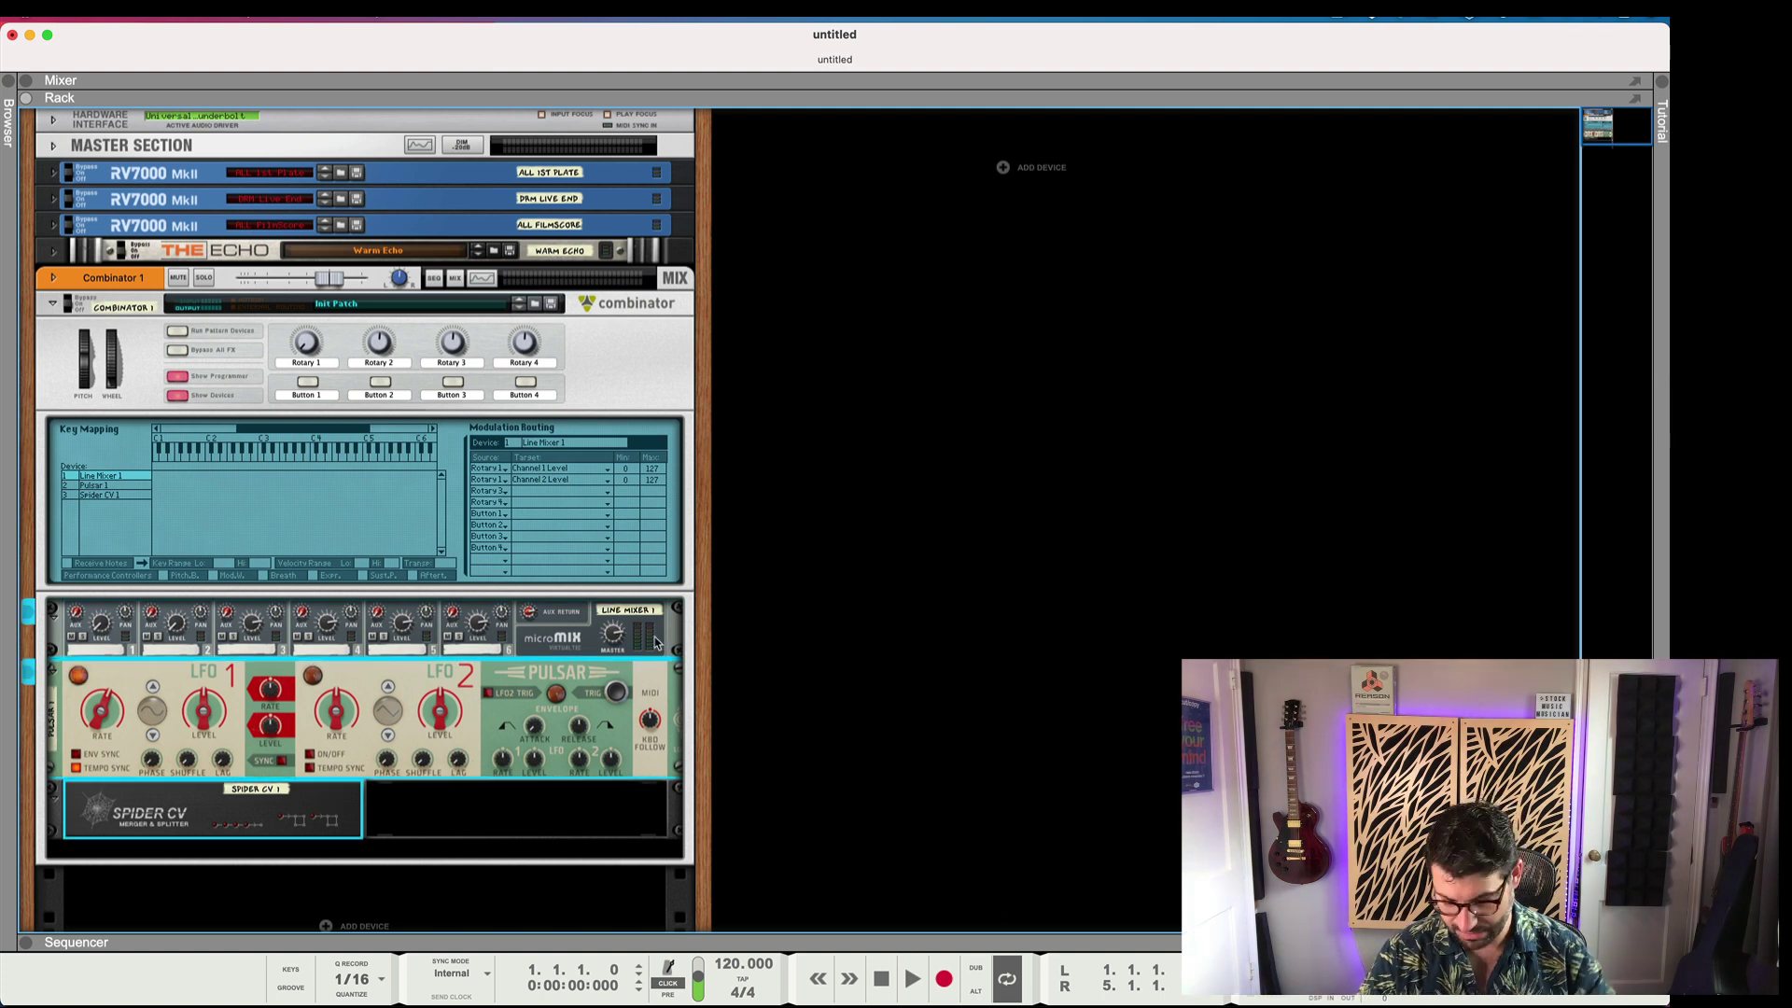
{"action": "key", "text": "Delete"}
- Confirm the deletion and add a Klang Tuned Percussion instrument to the Combinator
{"action": "left_click", "coordinate": [997, 401]}
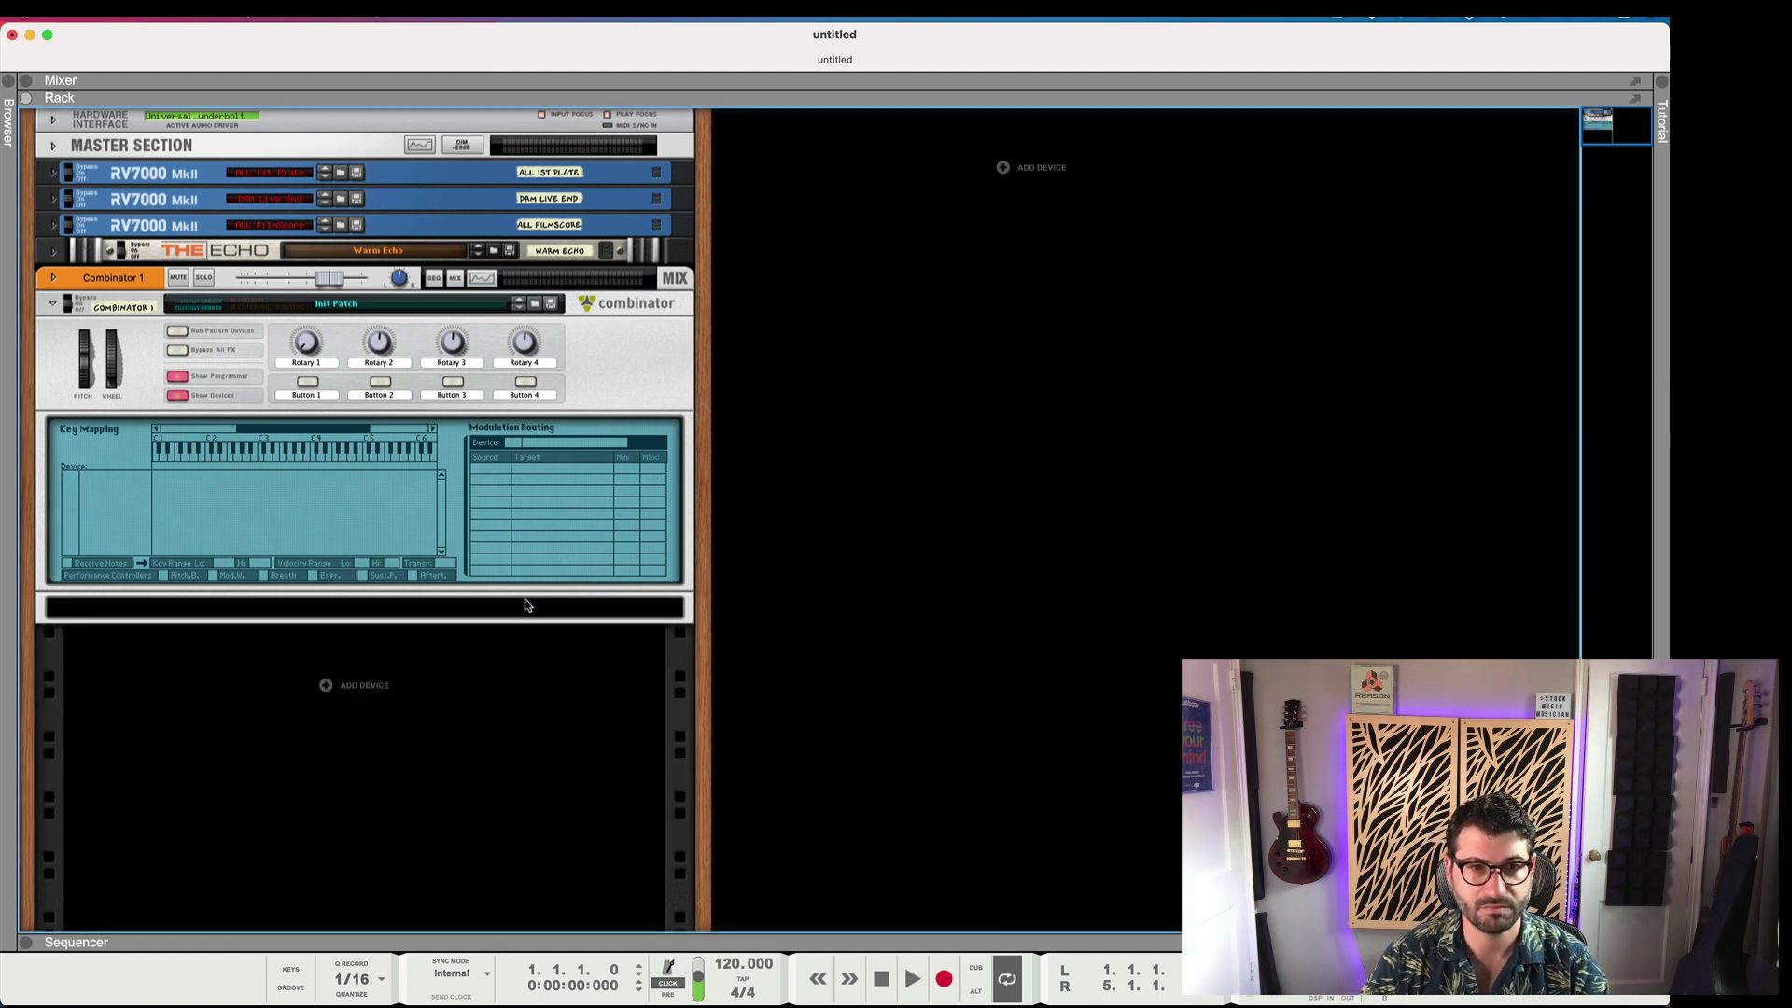
{"action": "right_click", "coordinate": [524, 611]}
{"action": "mouse_move", "coordinate": [560, 632]}
{"action": "mouse_move", "coordinate": [793, 603]}
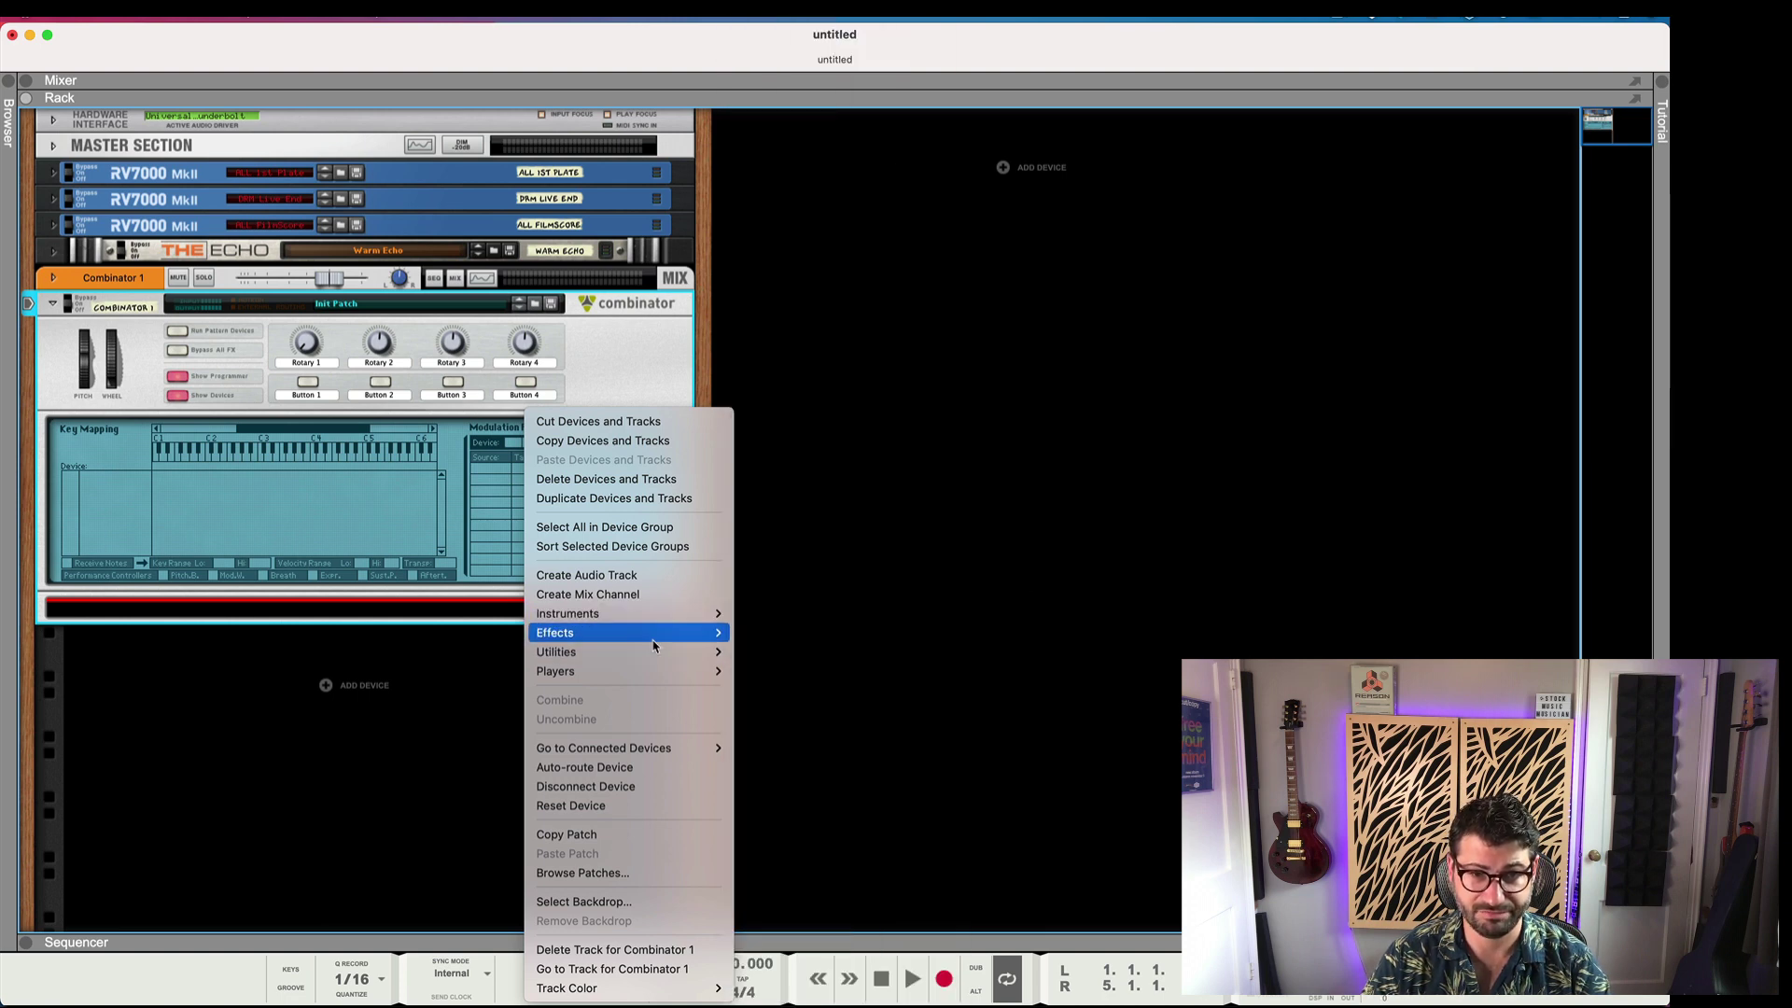
{"action": "mouse_move", "coordinate": [707, 615]}
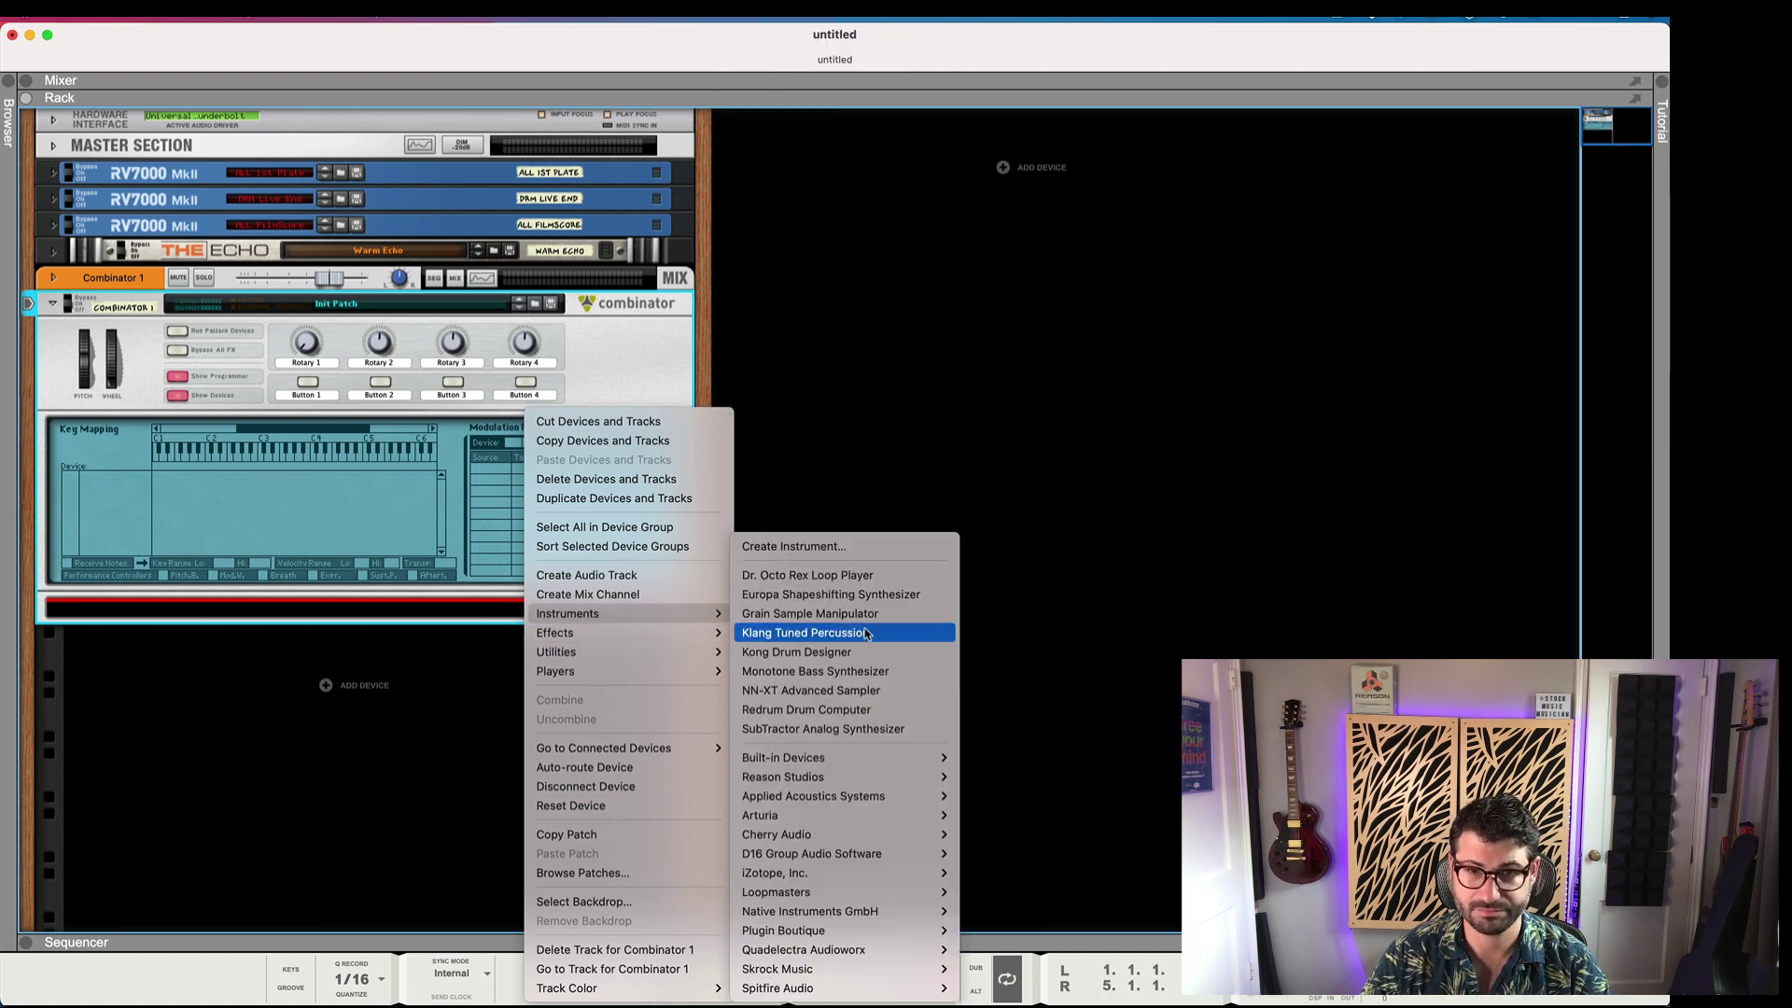
{"action": "left_click", "coordinate": [867, 635]}
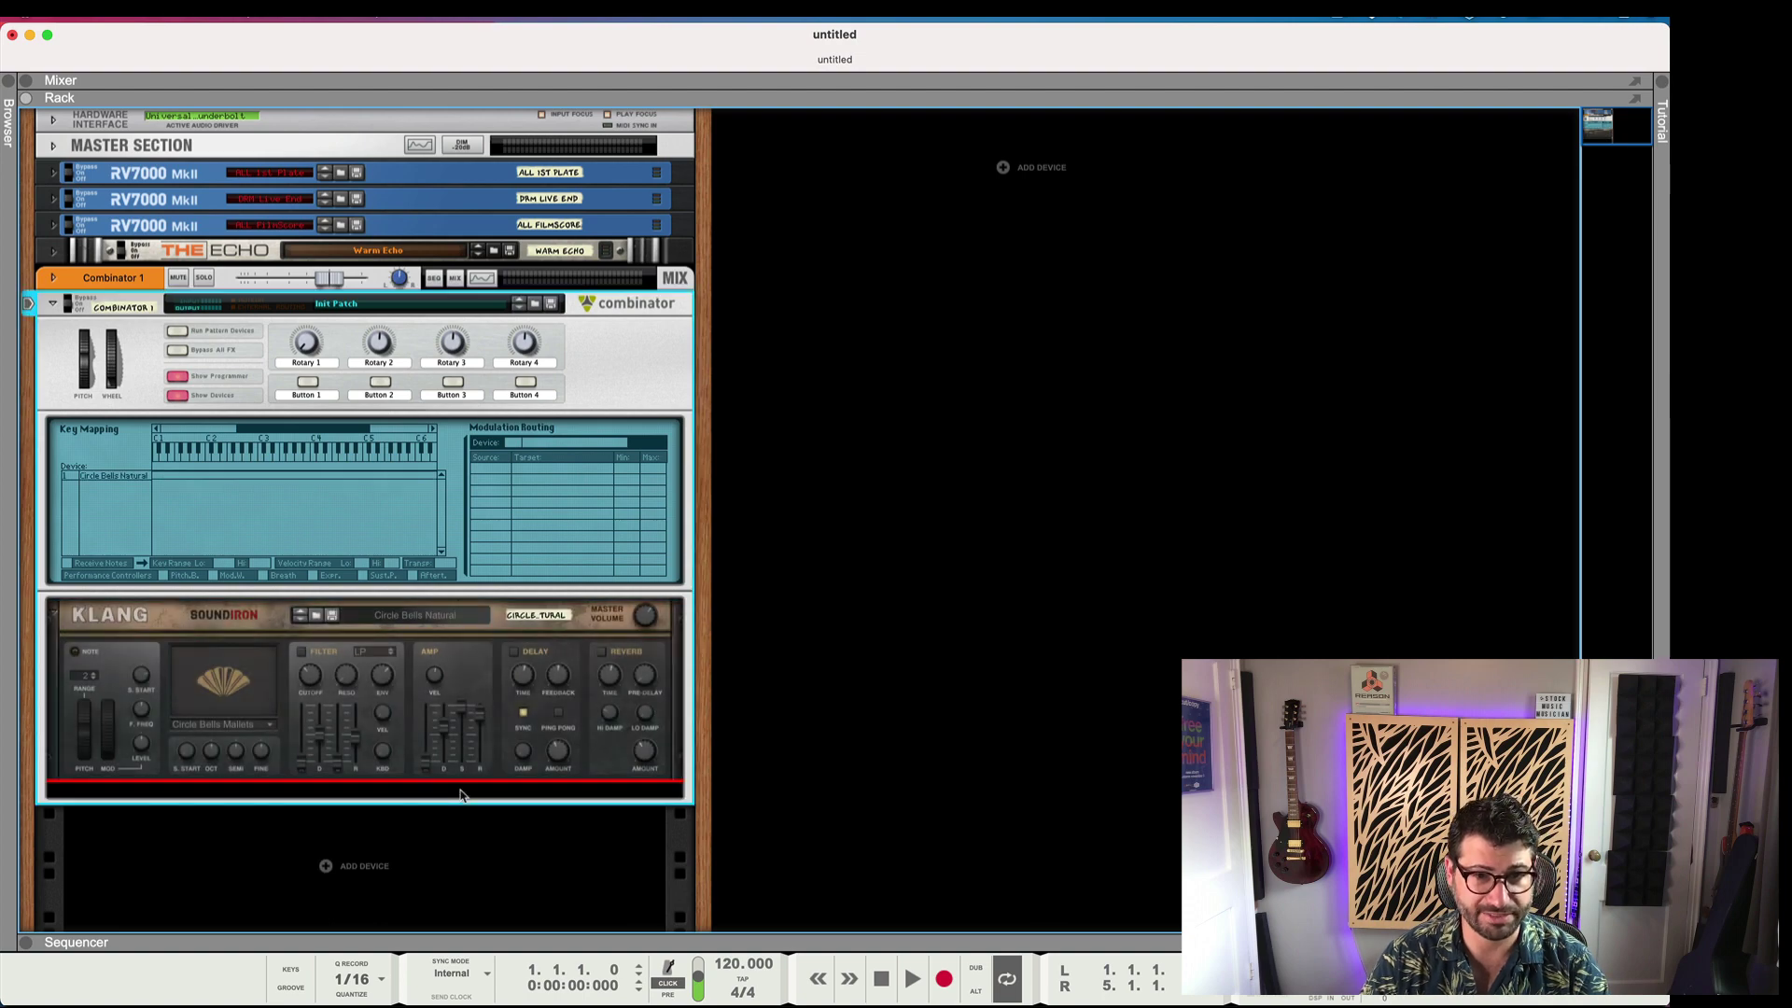
- Add the Plugin Alliance Maag EQ4 plugin and an FXpansion Etch Red Dual Filter below it
{"action": "right_click", "coordinate": [467, 793]}
{"action": "mouse_move", "coordinate": [560, 633]}
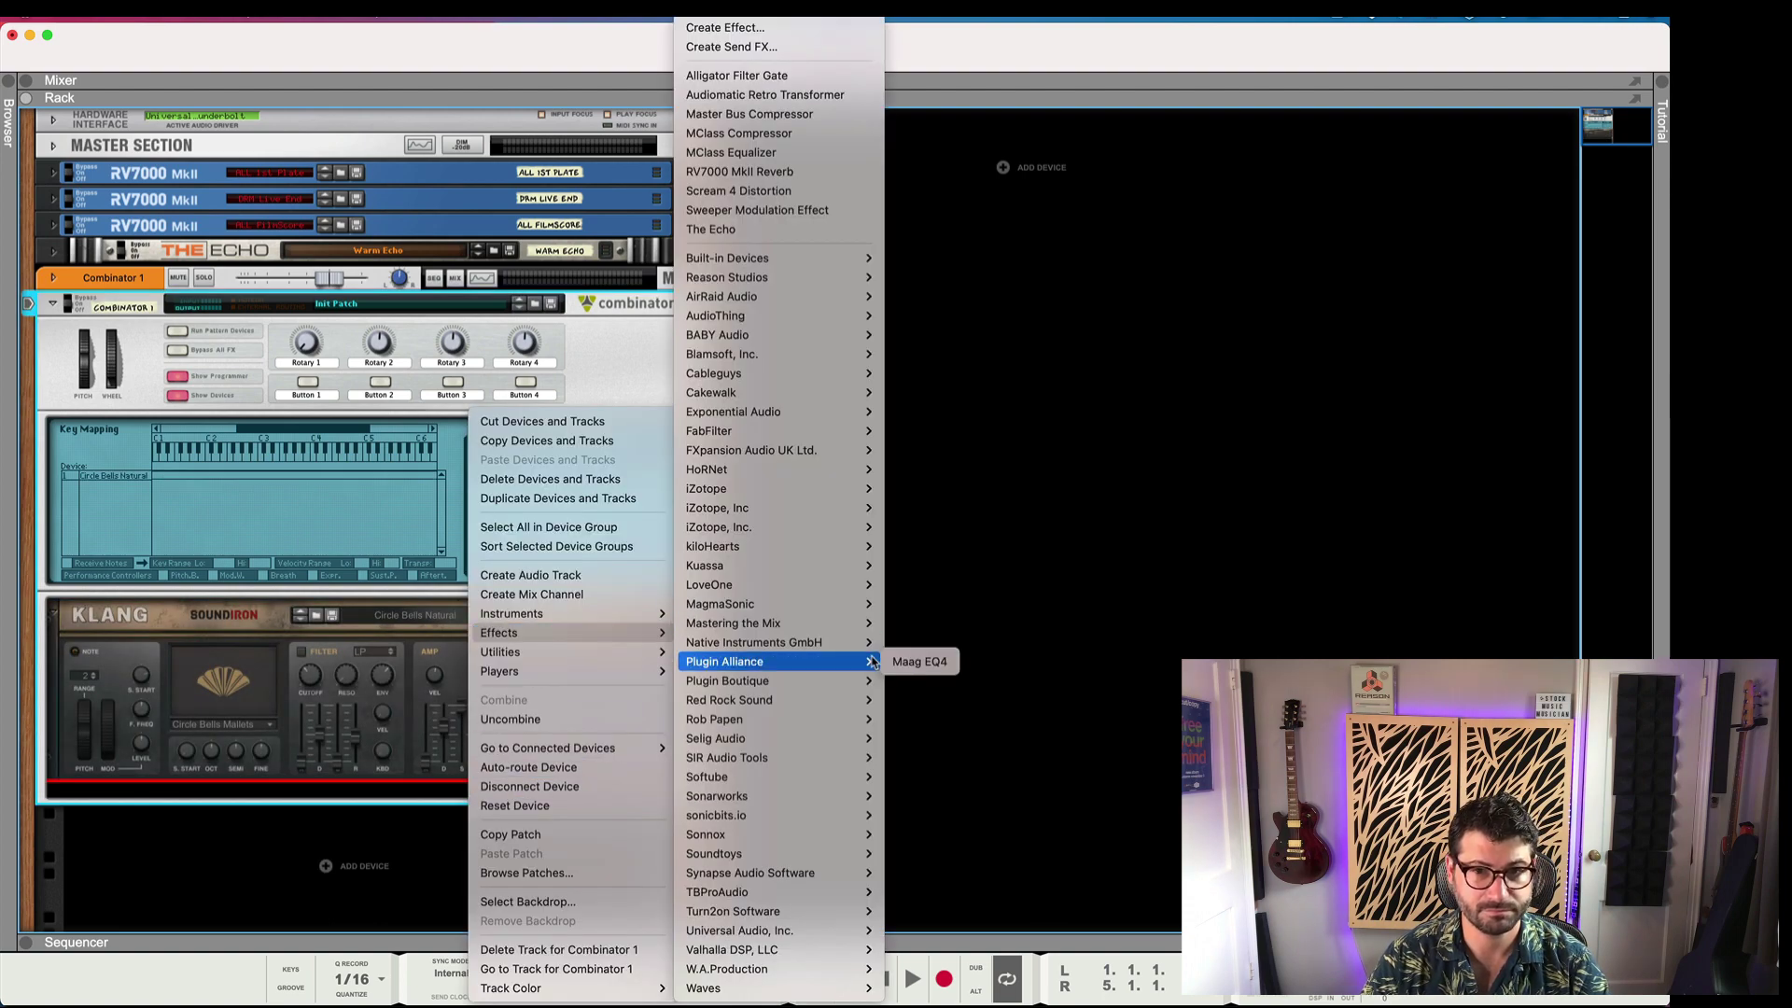
{"action": "left_click", "coordinate": [919, 661]}
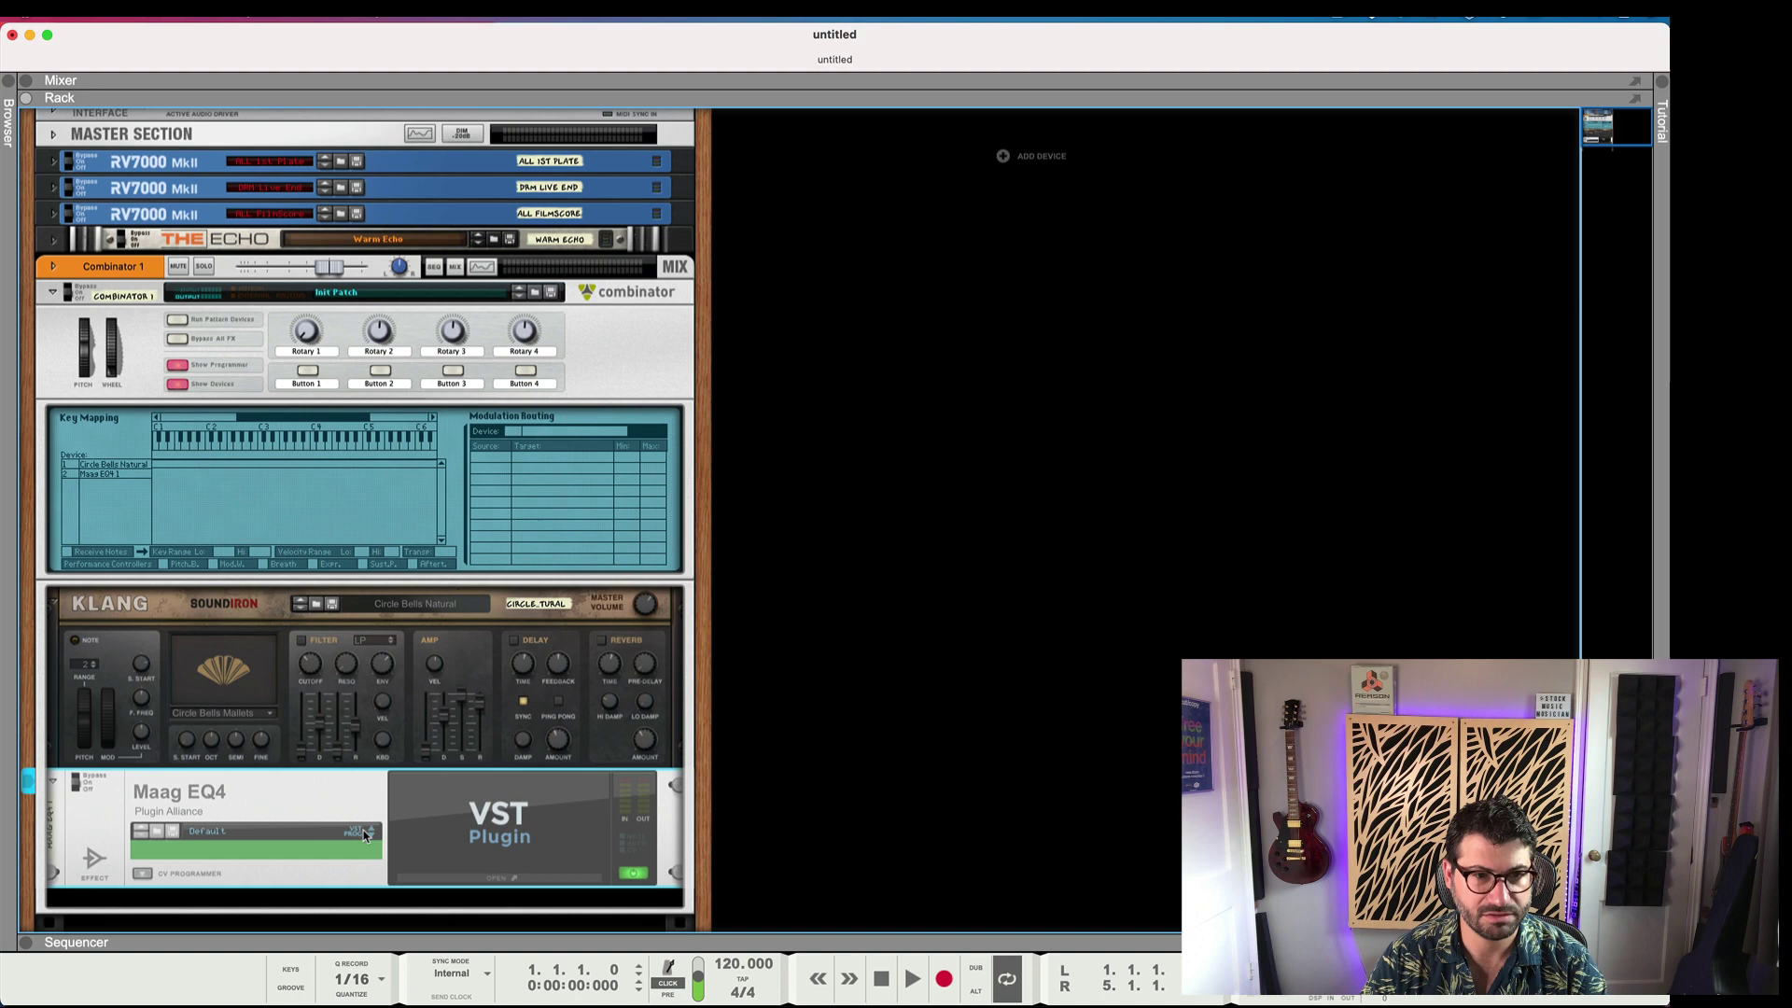
{"action": "right_click", "coordinate": [337, 887]}
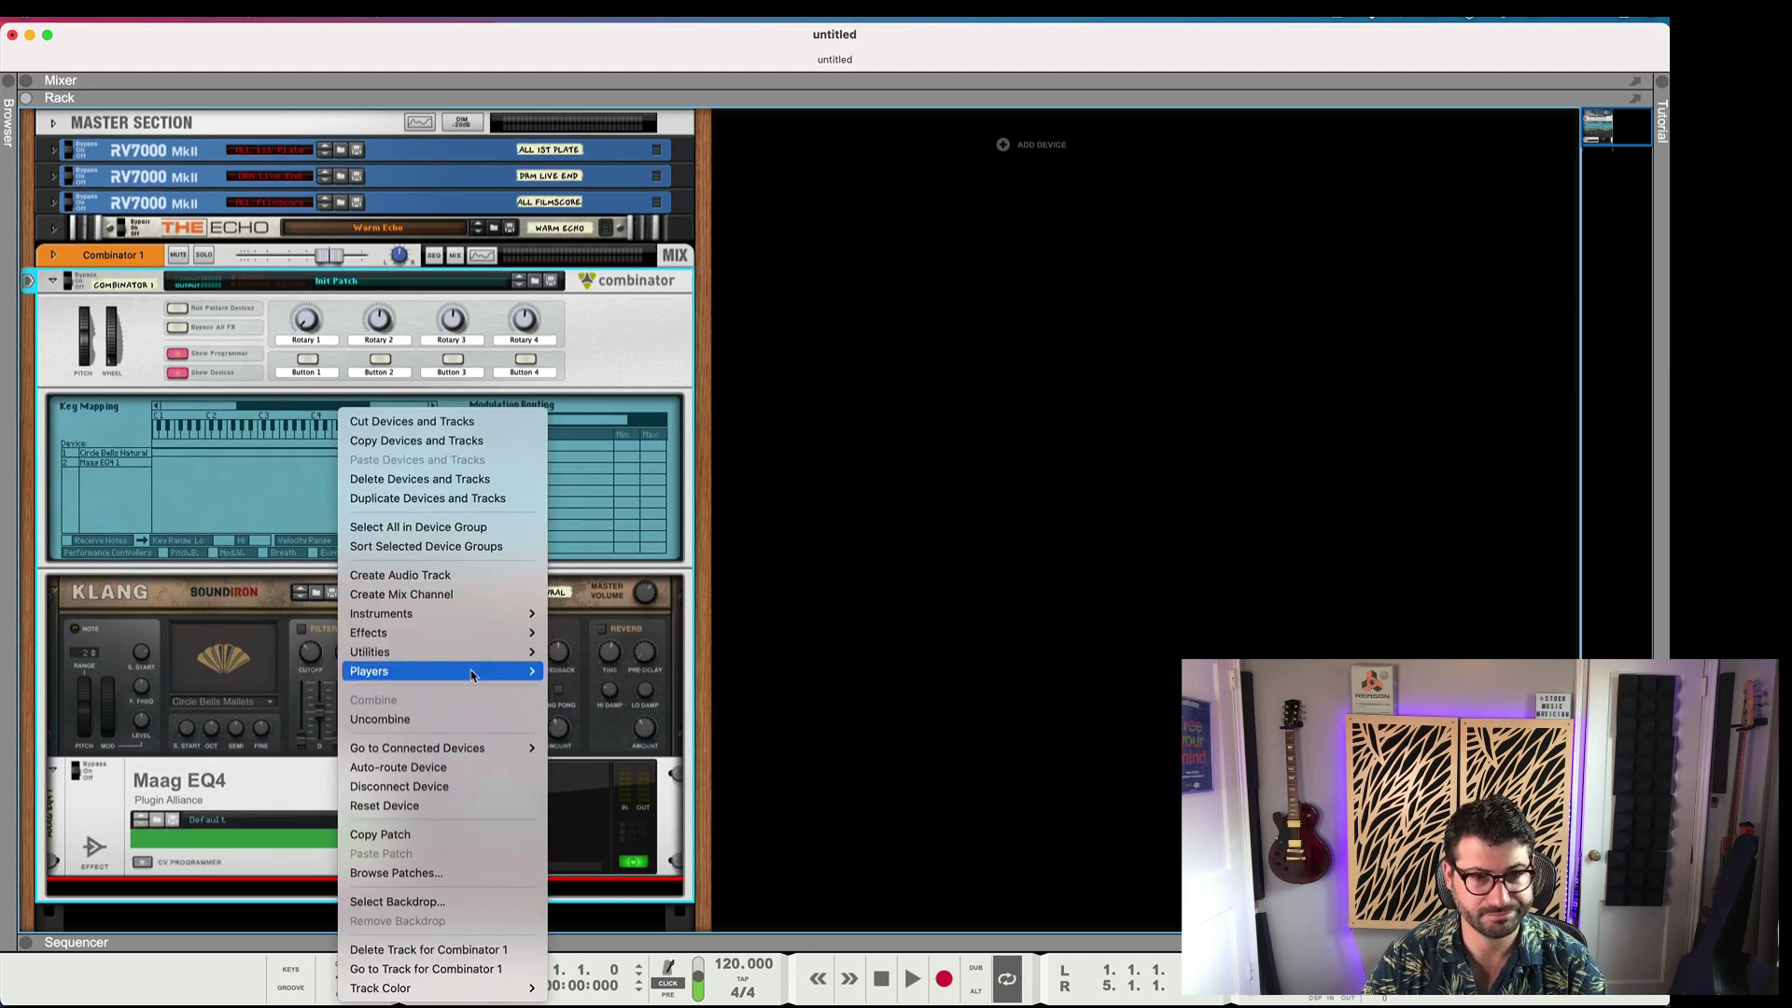
{"action": "mouse_move", "coordinate": [485, 633]}
{"action": "mouse_move", "coordinate": [656, 453]}
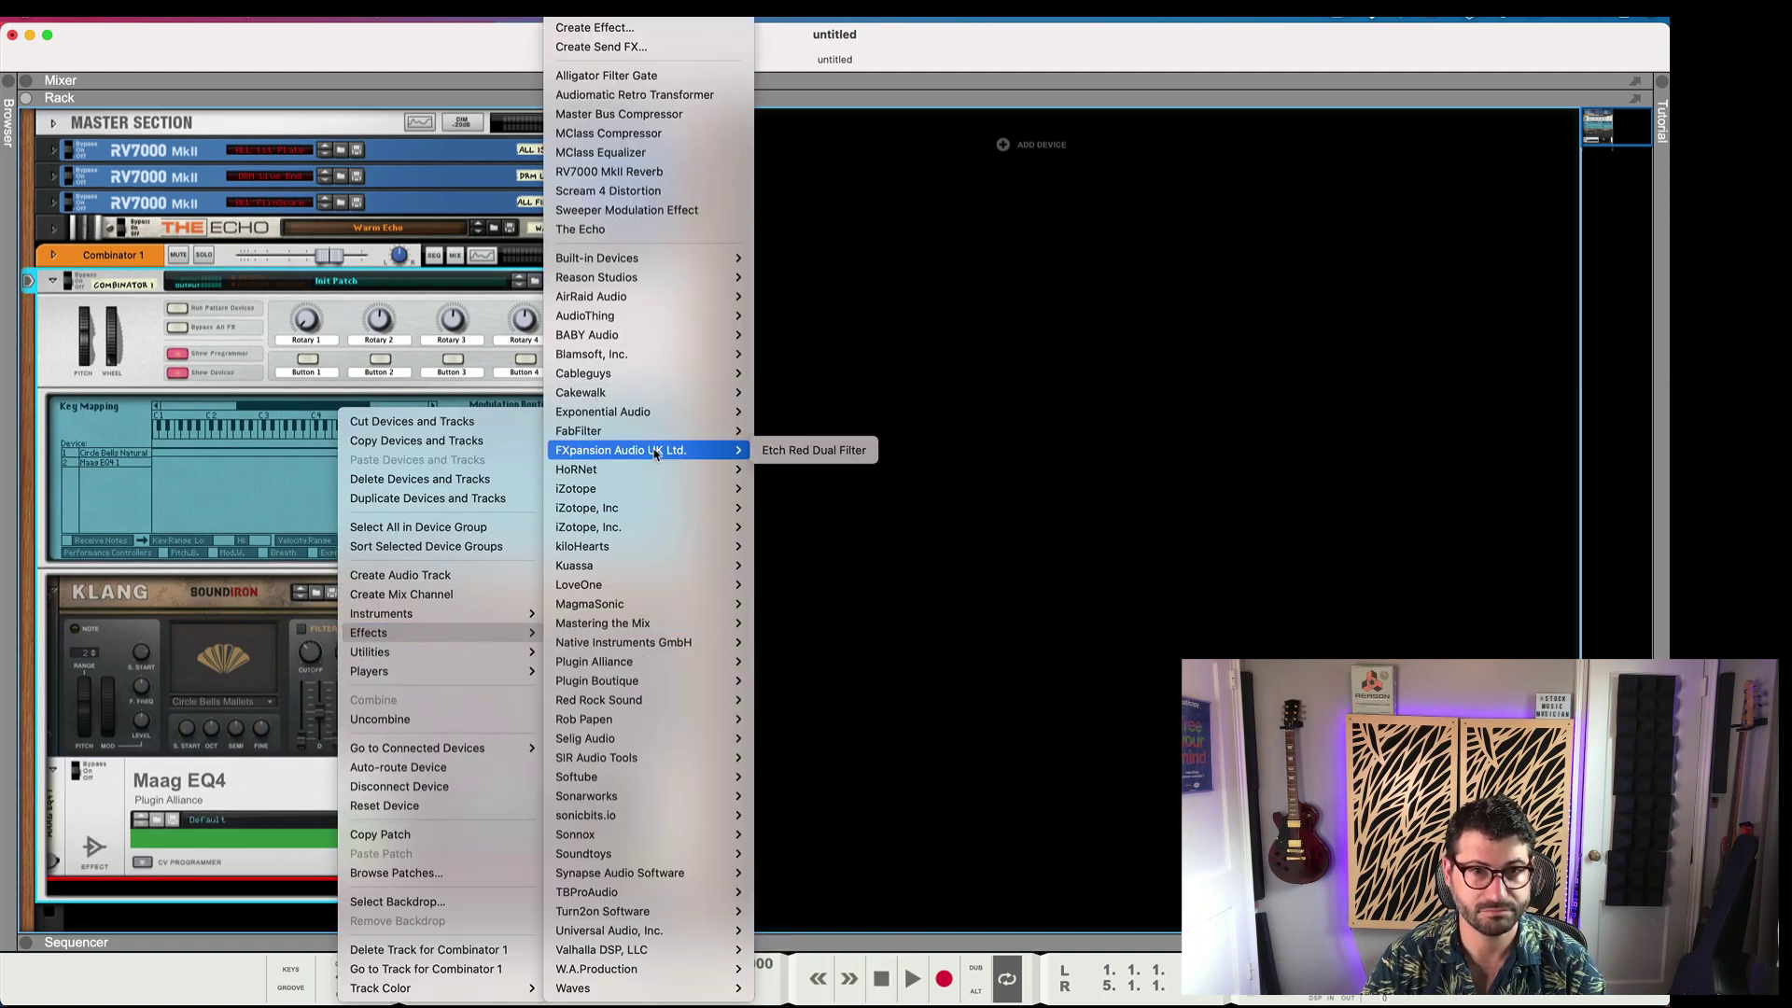
{"action": "left_click", "coordinate": [800, 452]}
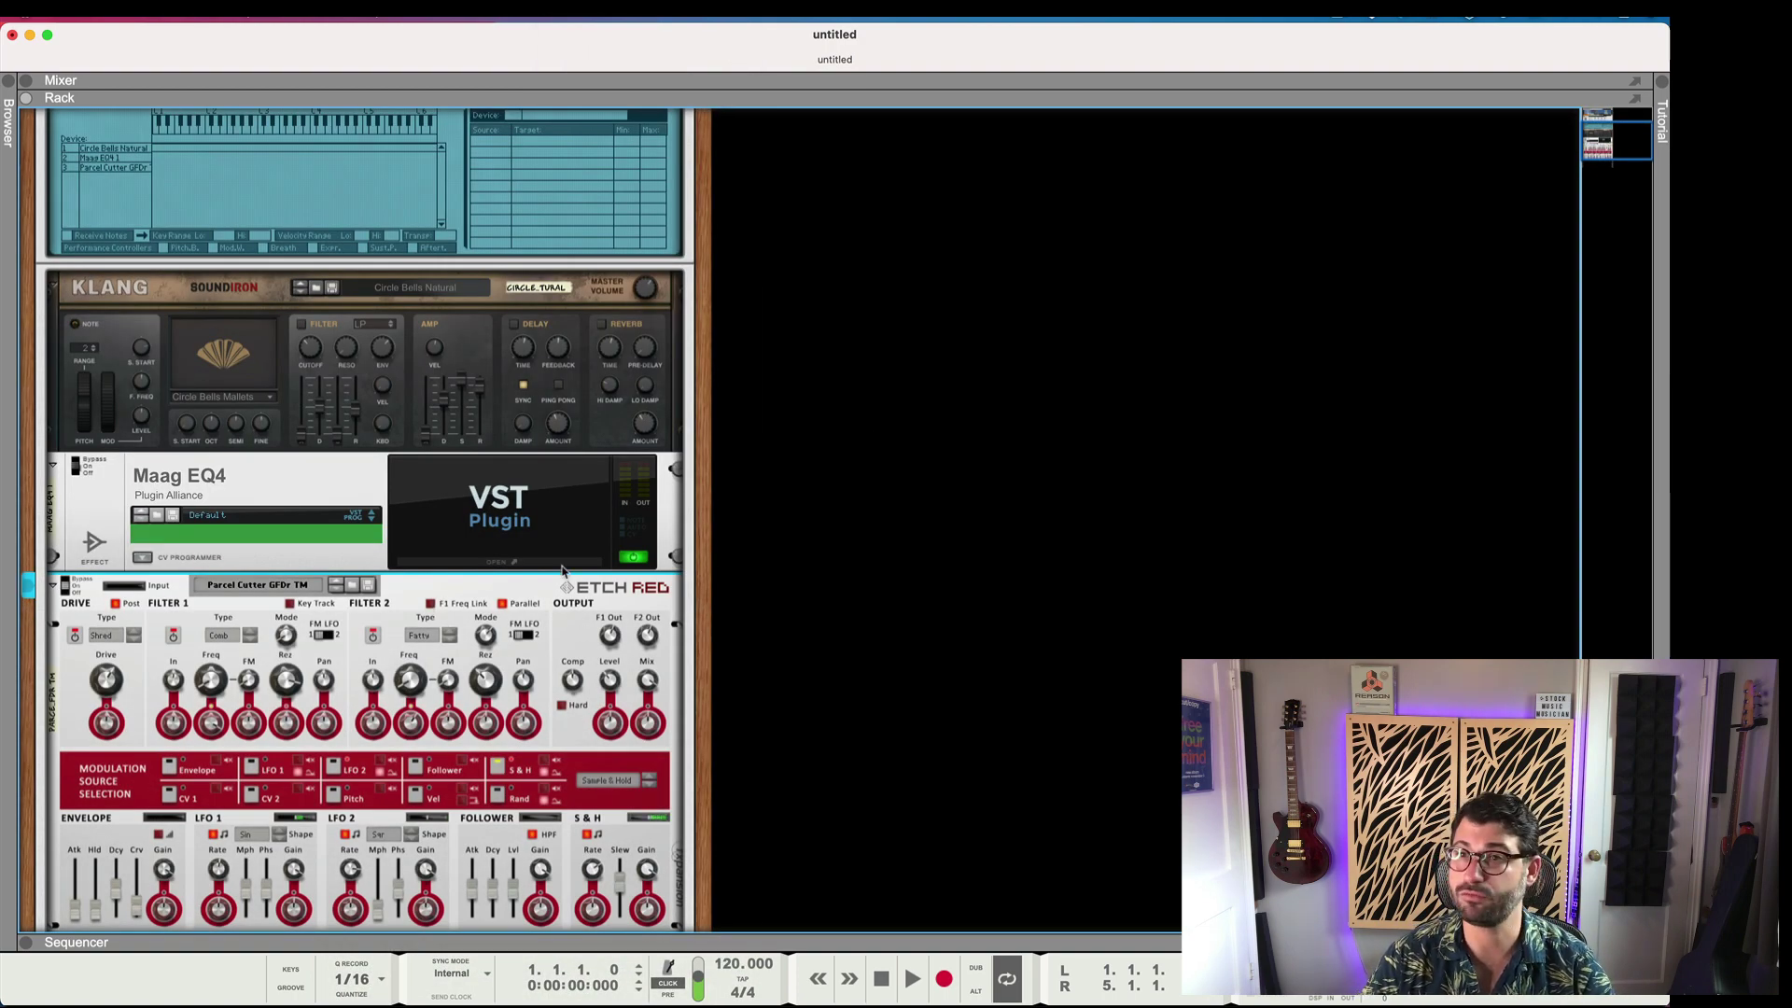
{"action": "scroll", "coordinate": [563, 571], "scroll_direction": "up", "scroll_amount": 4}
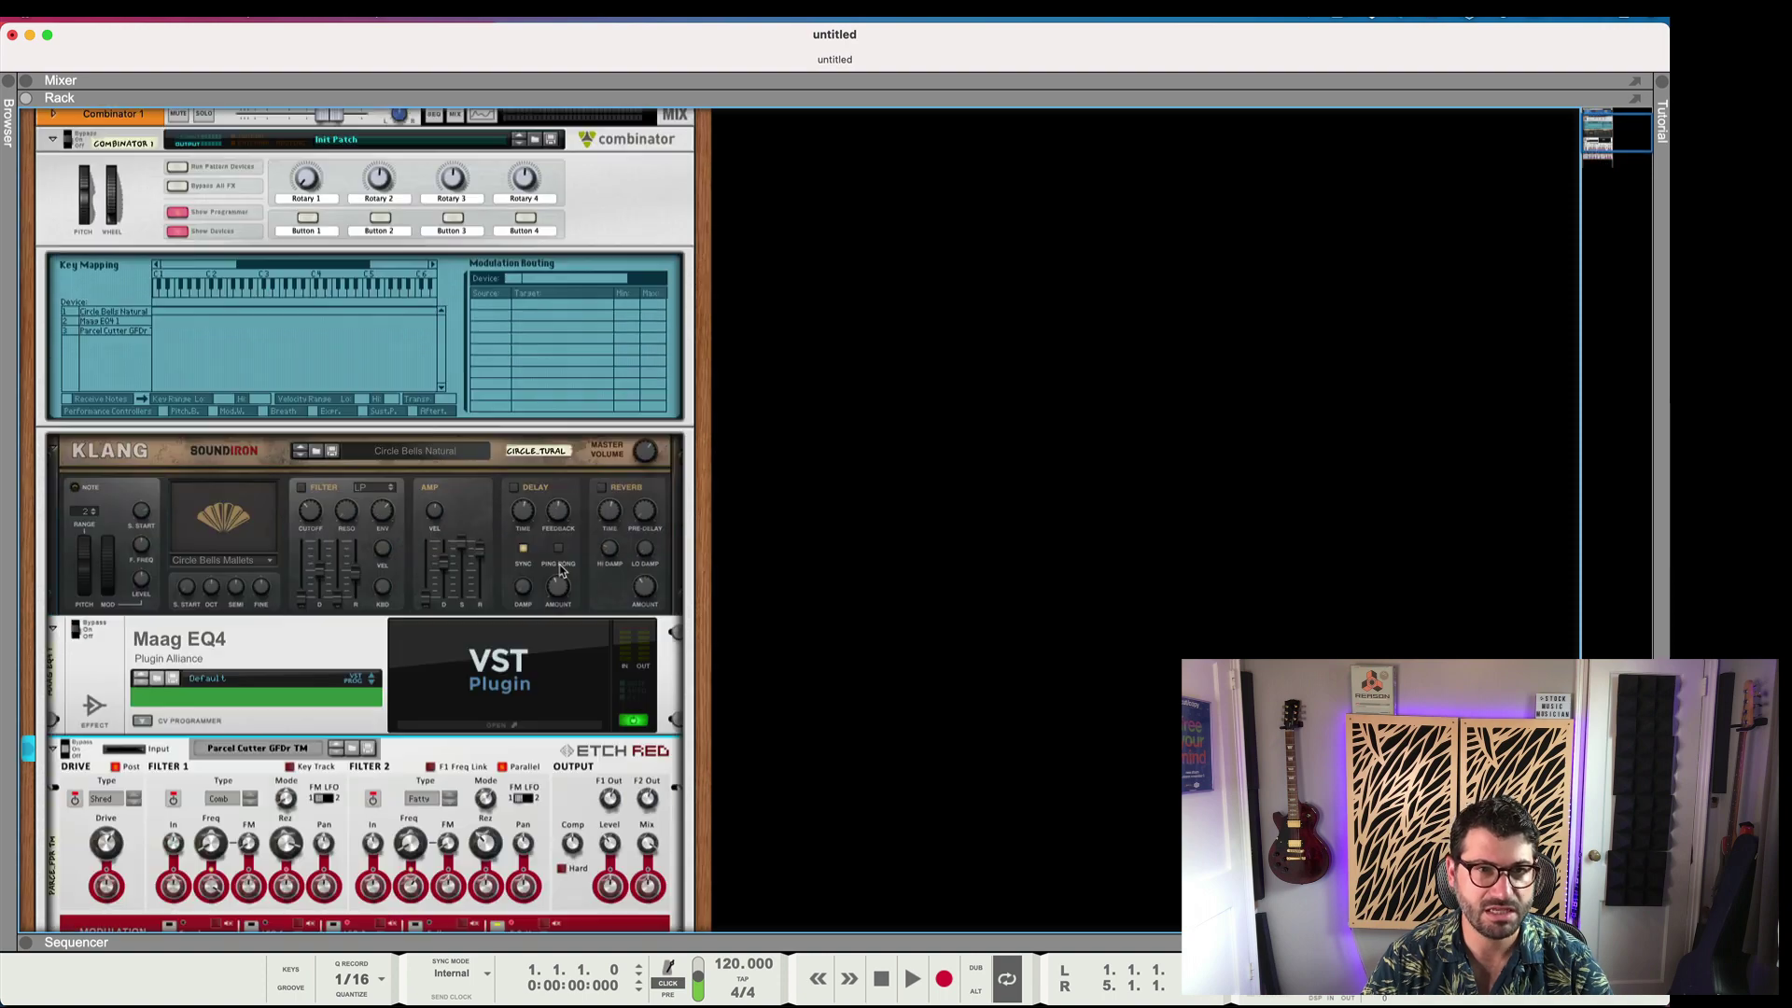
{"action": "left_click", "coordinate": [180, 203]}
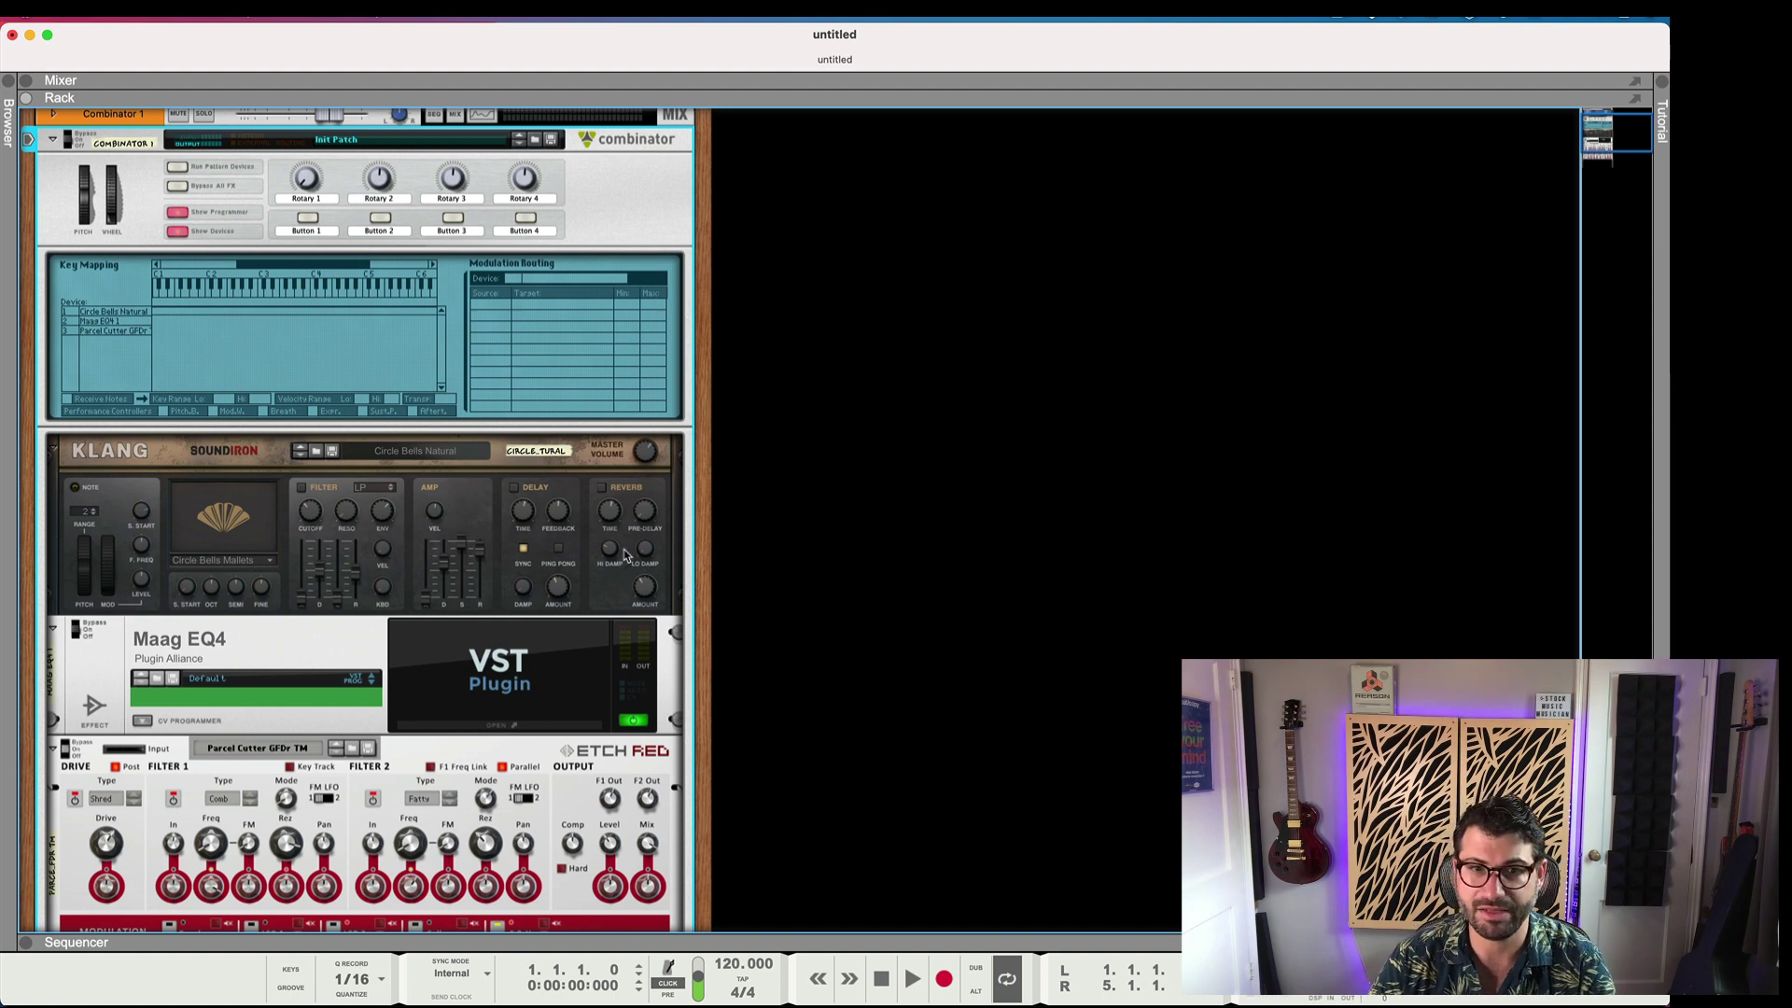
{"action": "left_click", "coordinate": [619, 586]}
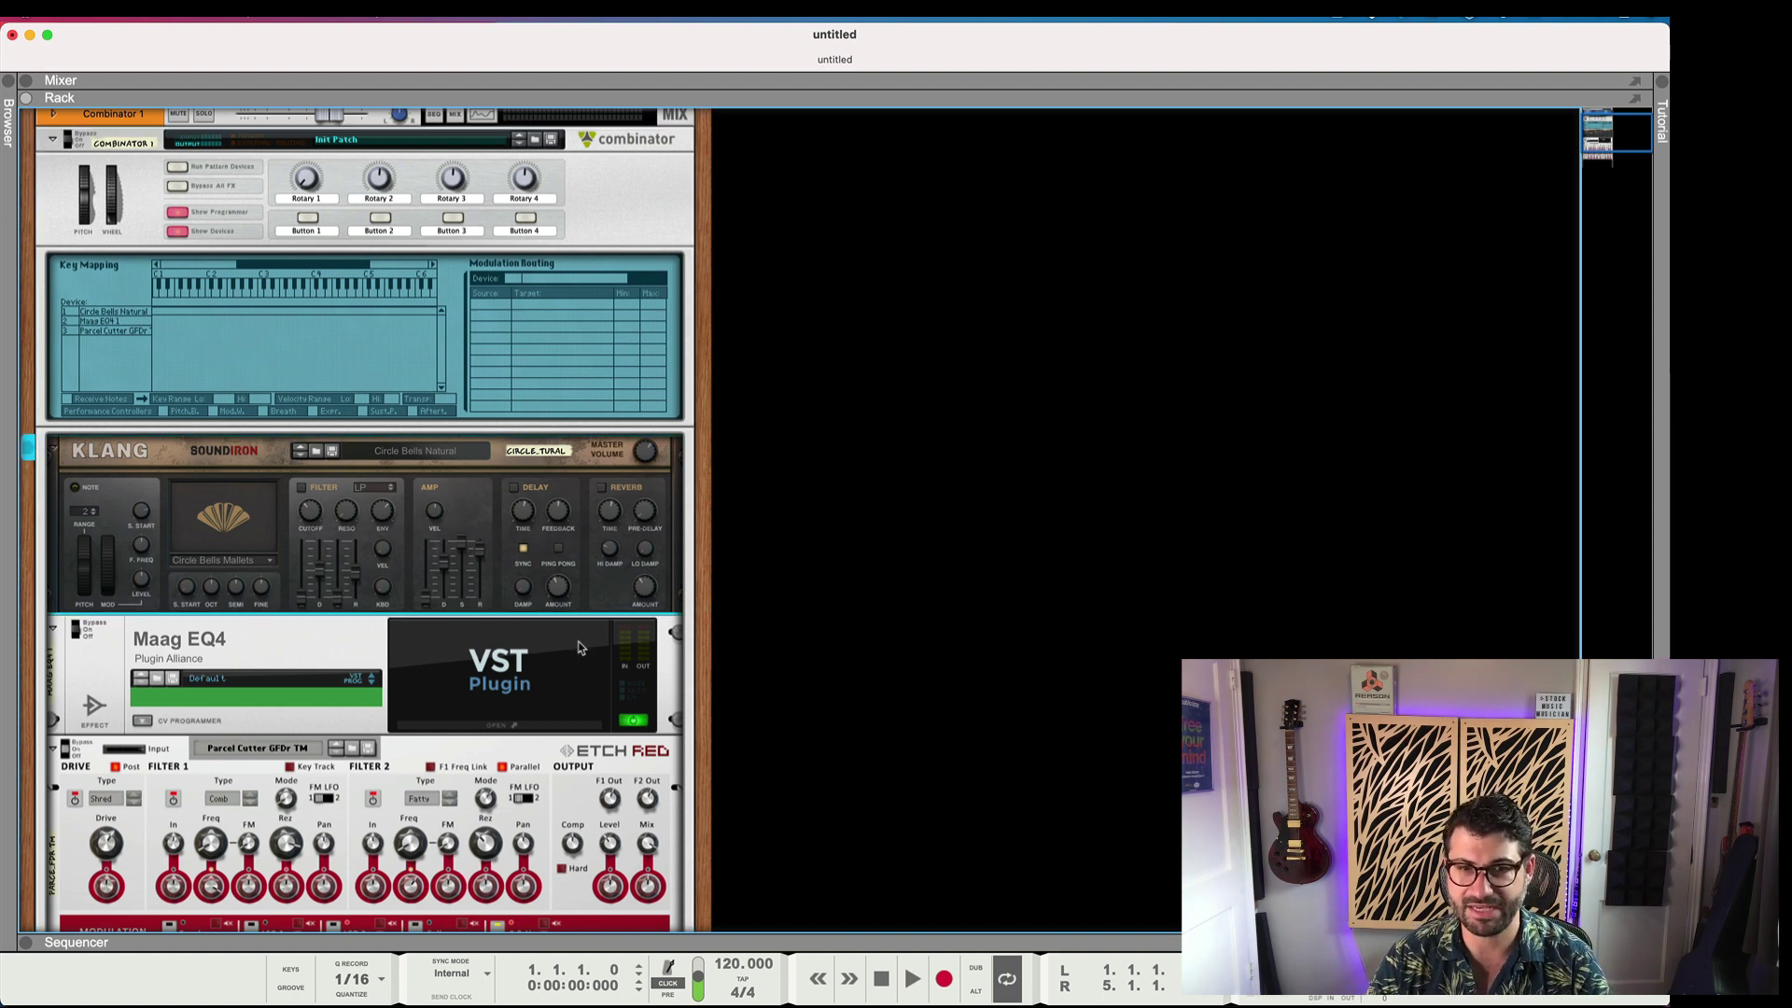
{"action": "double_click", "coordinate": [574, 659]}
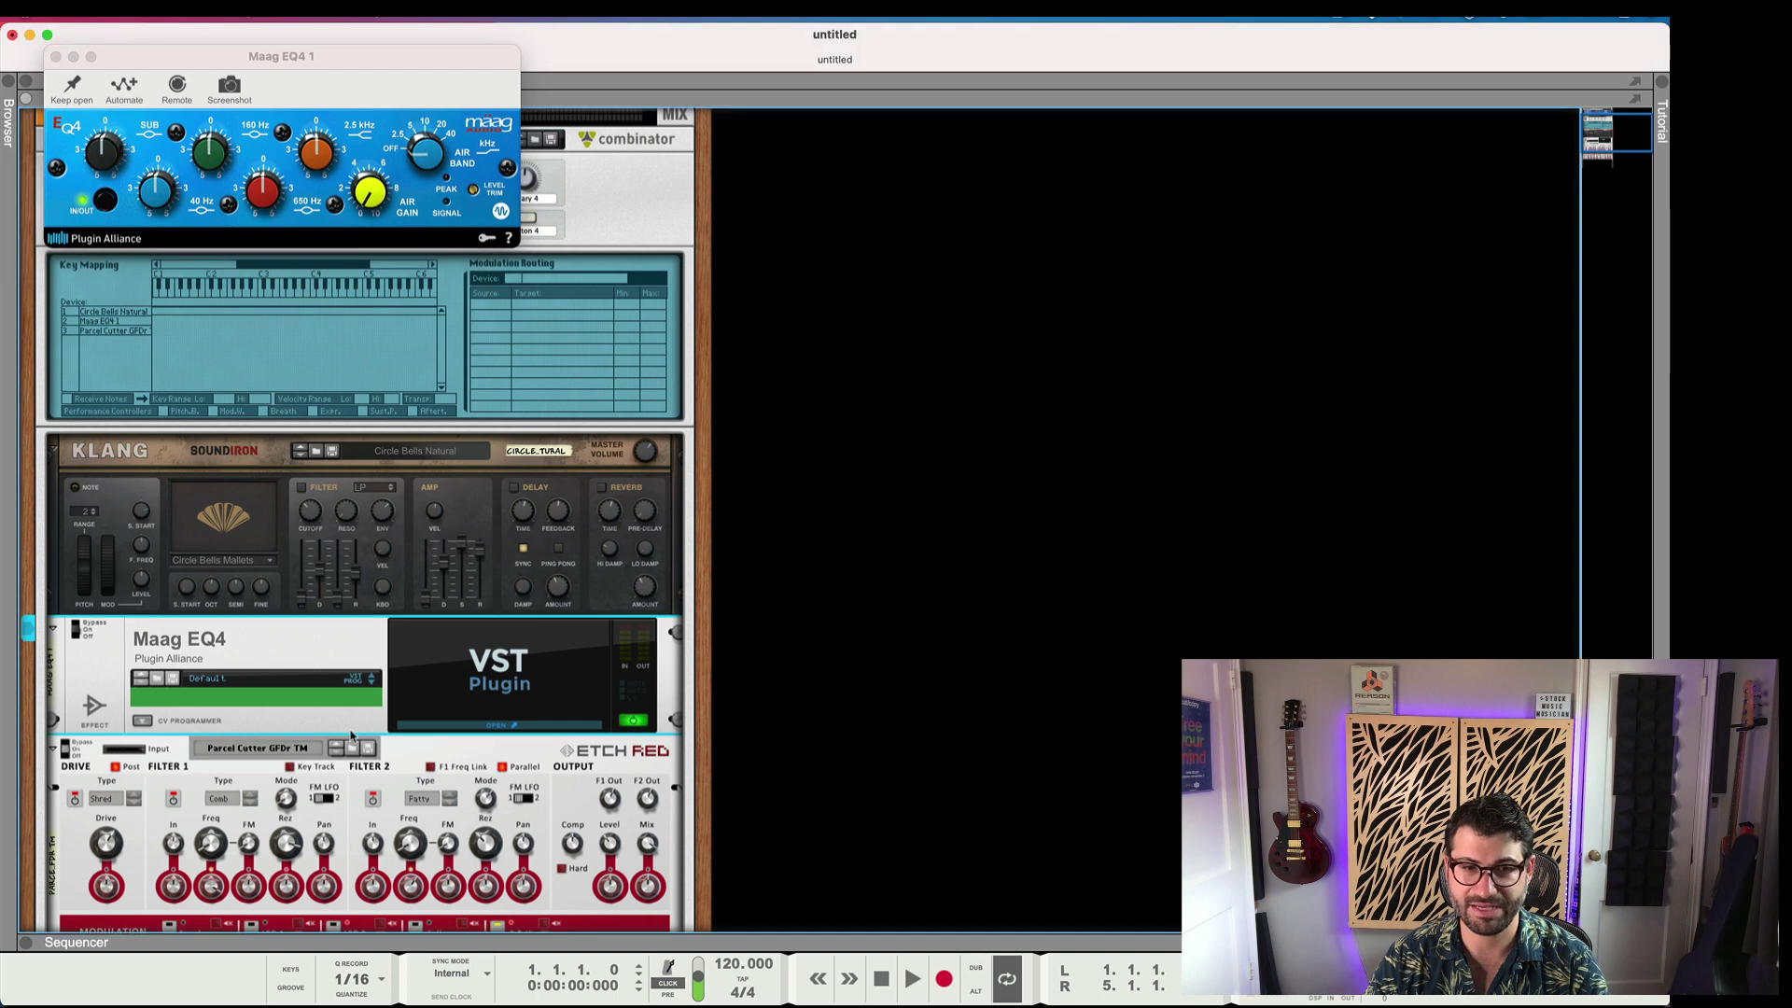
{"action": "left_click", "coordinate": [403, 759]}
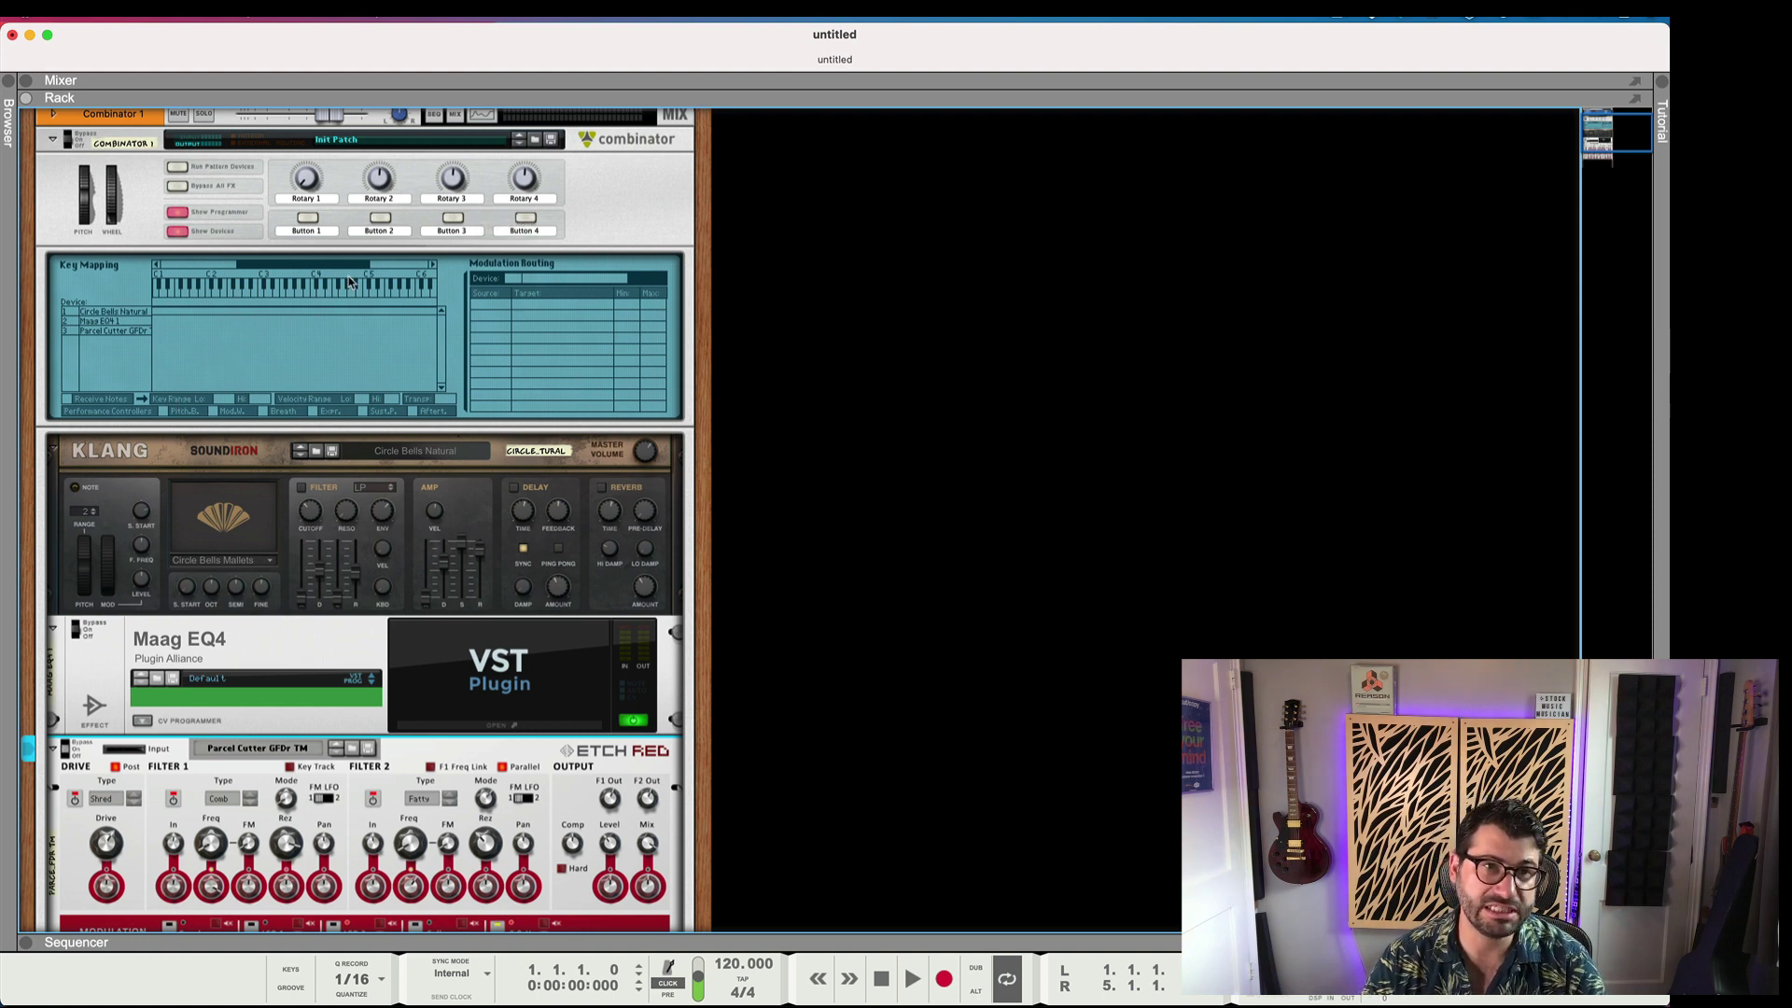
{"action": "scroll", "coordinate": [350, 282], "scroll_direction": "up", "scroll_amount": 3}
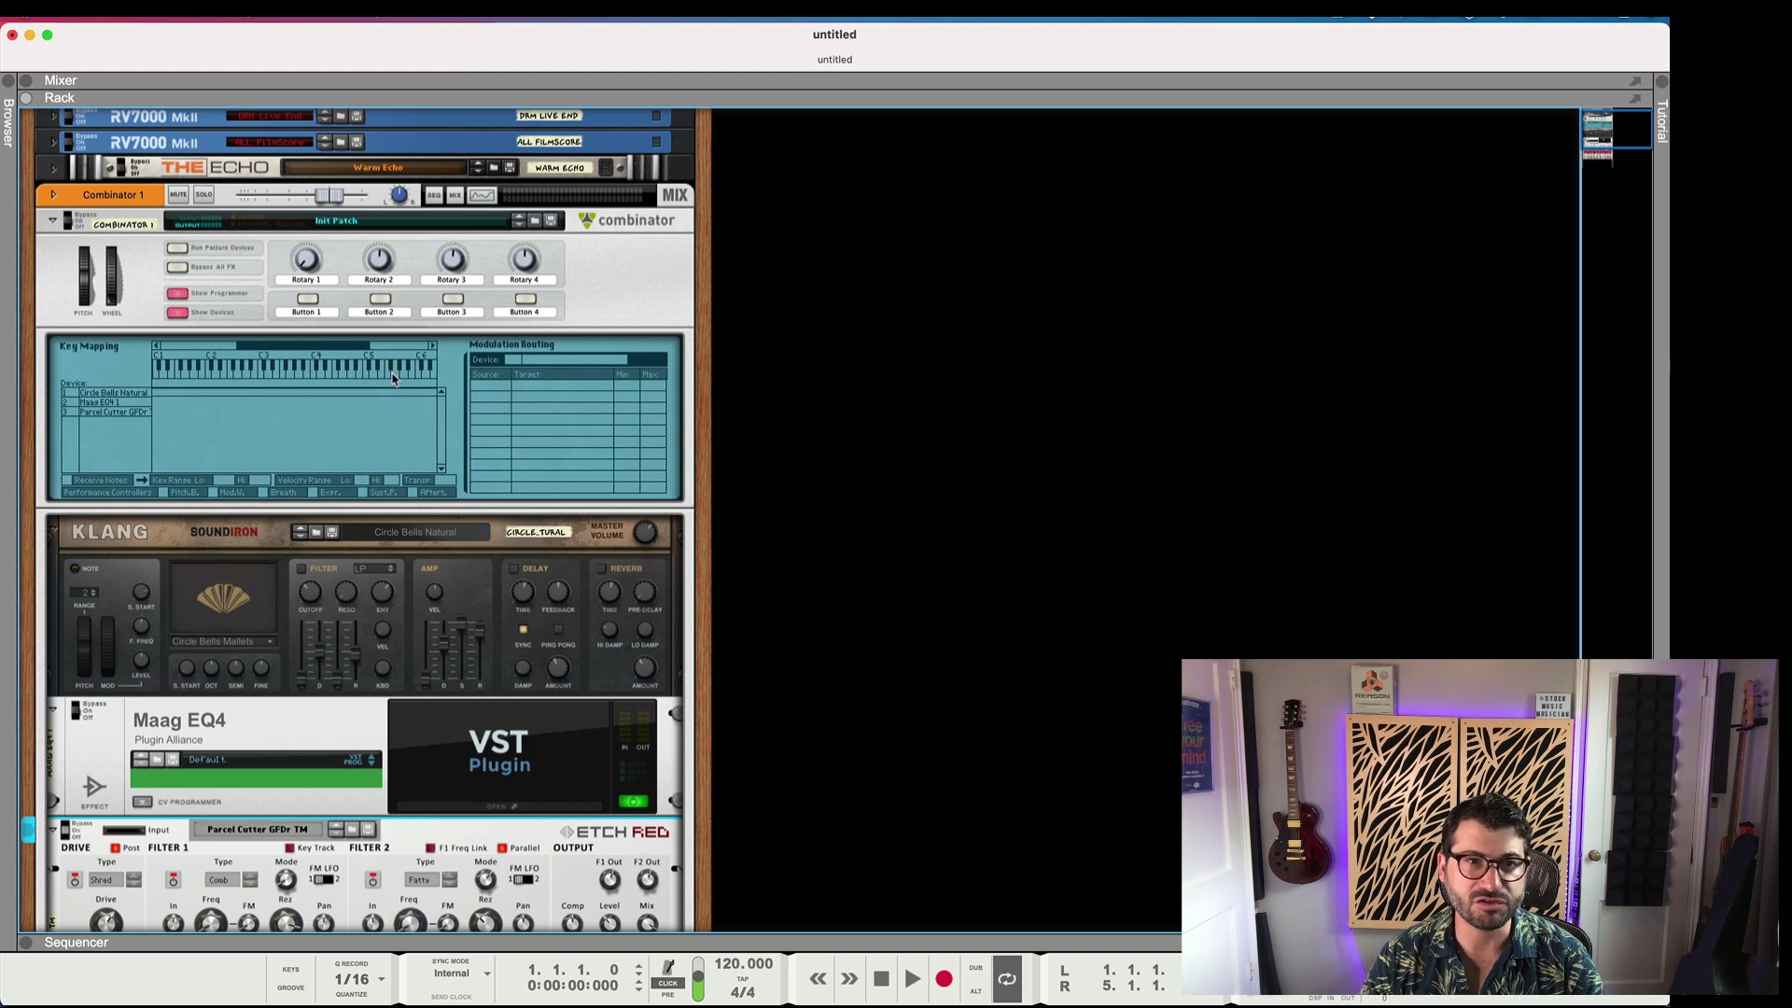
{"action": "left_click", "coordinate": [301, 312]}
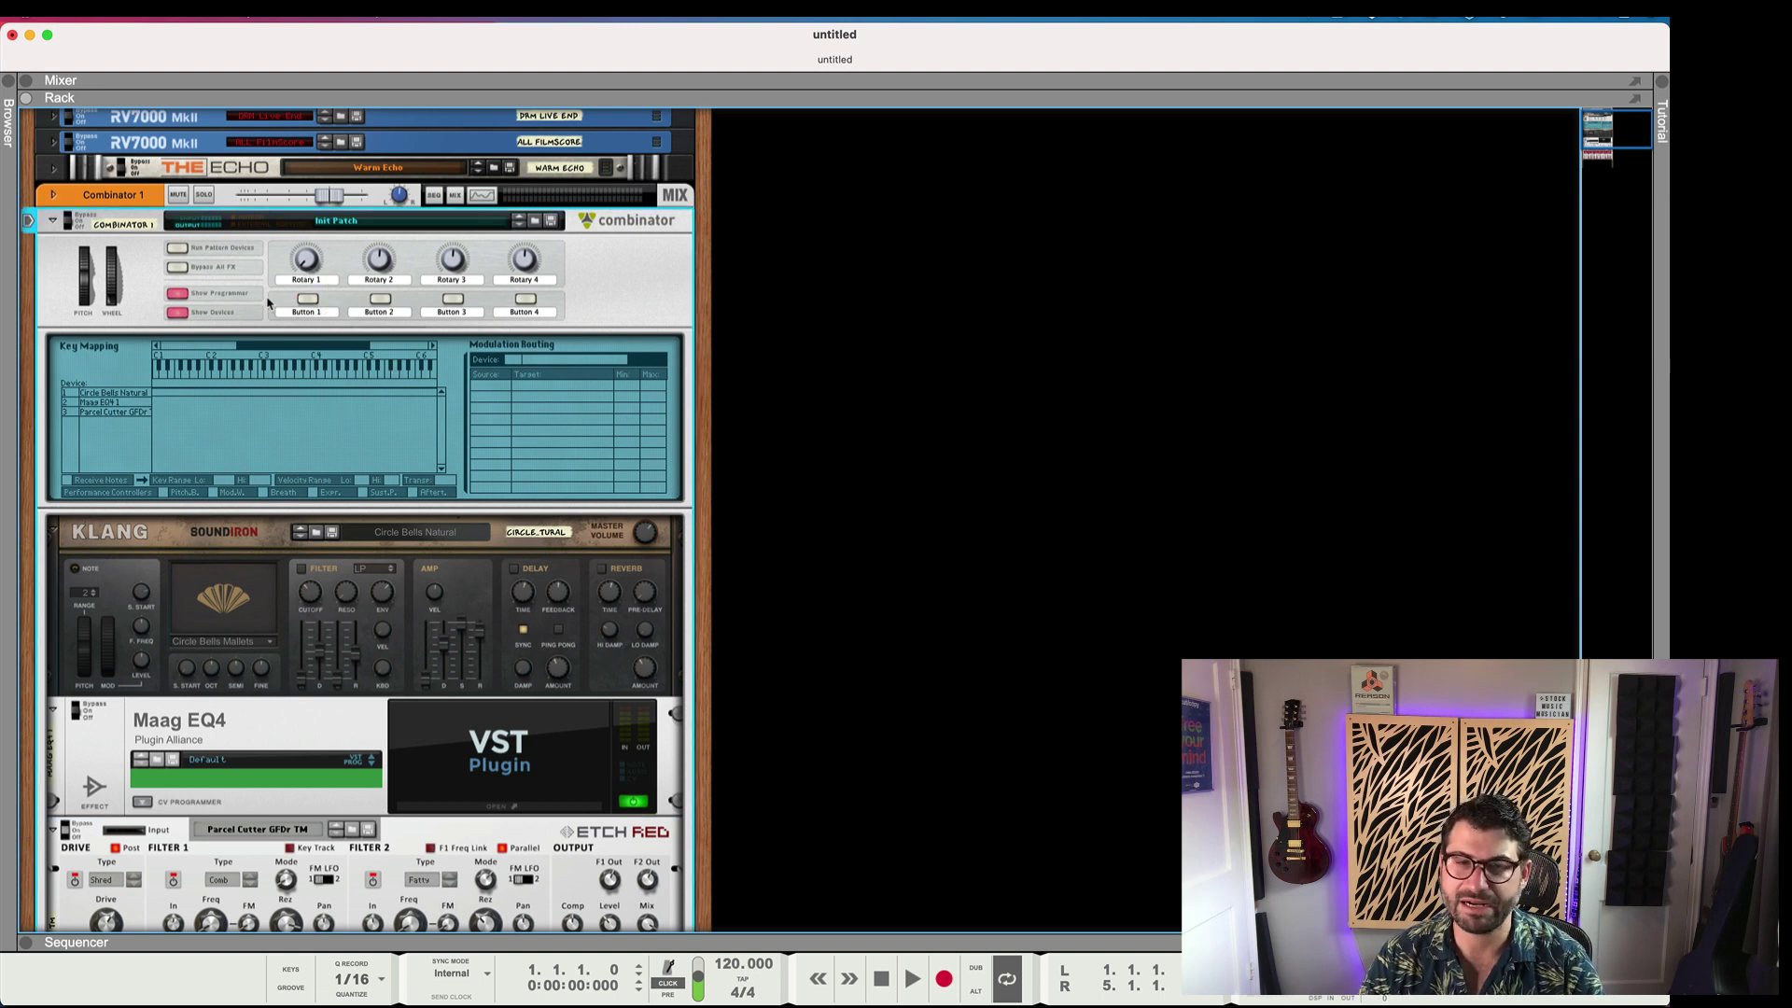
{"action": "left_click", "coordinate": [188, 557]}
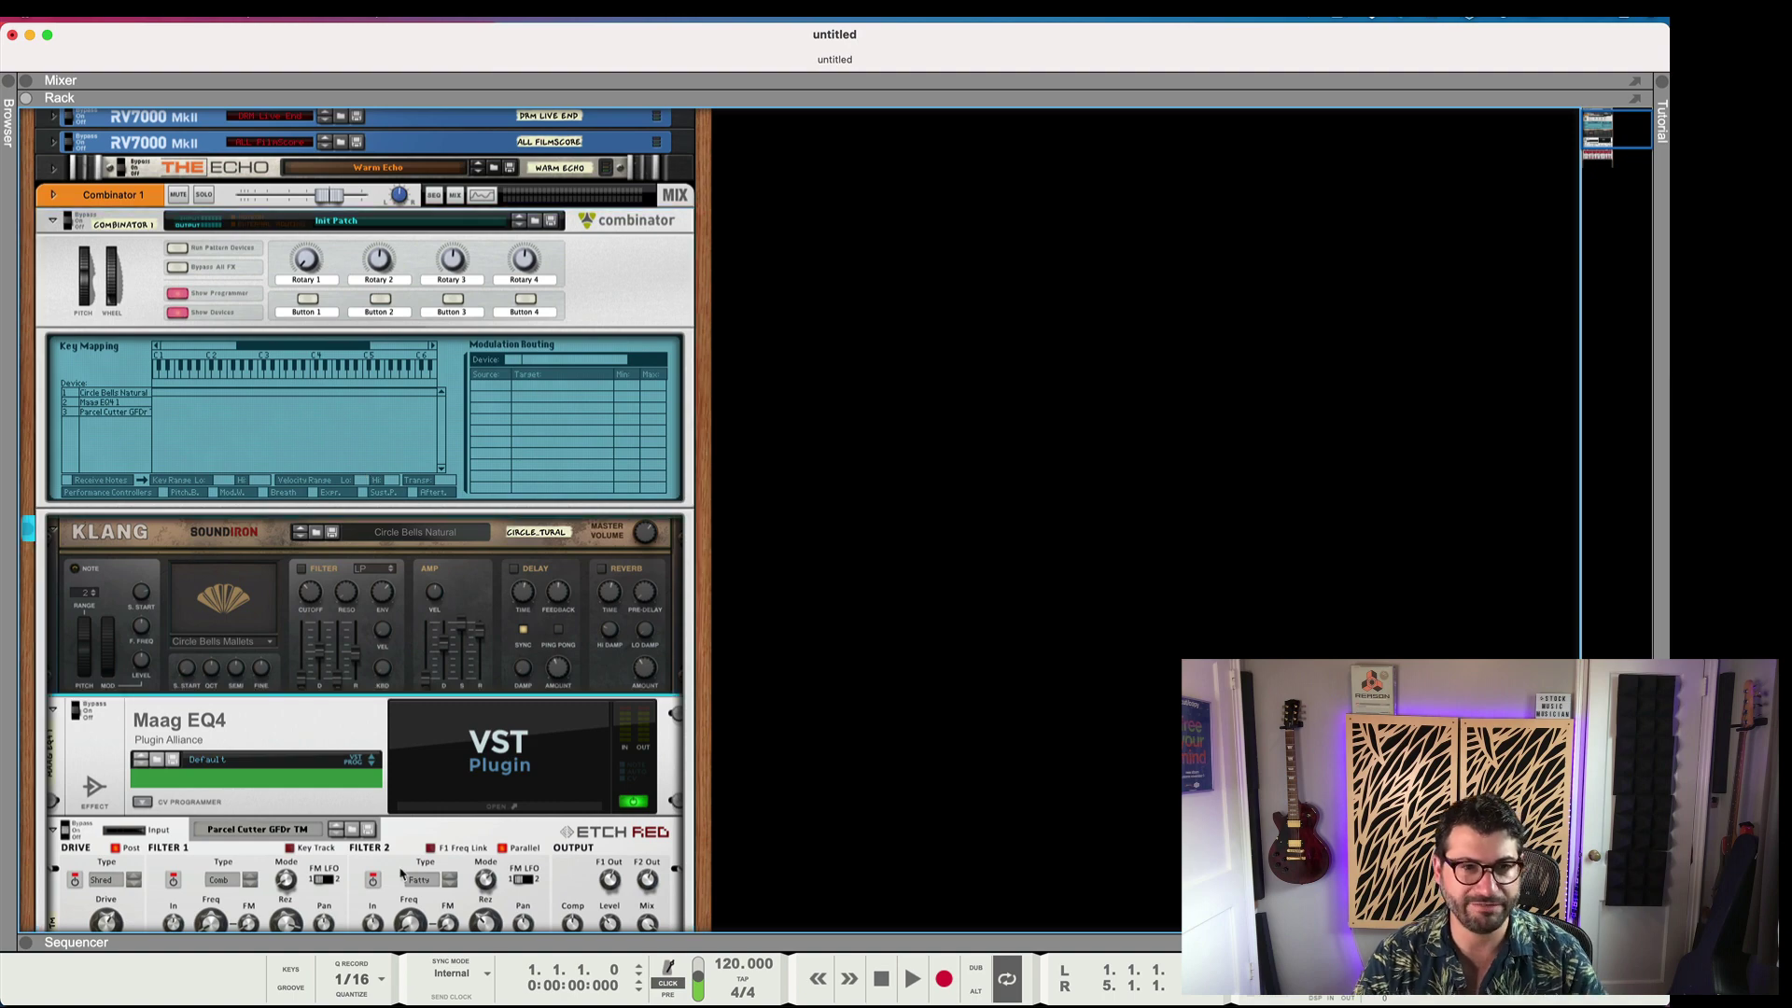
{"action": "scroll", "coordinate": [417, 817], "scroll_direction": "down", "scroll_amount": 1}
- Delete Klang, Maag EQ4 and Etch Red from the Combinator together
{"action": "left_click", "coordinate": [470, 816]}
{"action": "scroll", "coordinate": [470, 808], "scroll_direction": "up", "scroll_amount": 3}
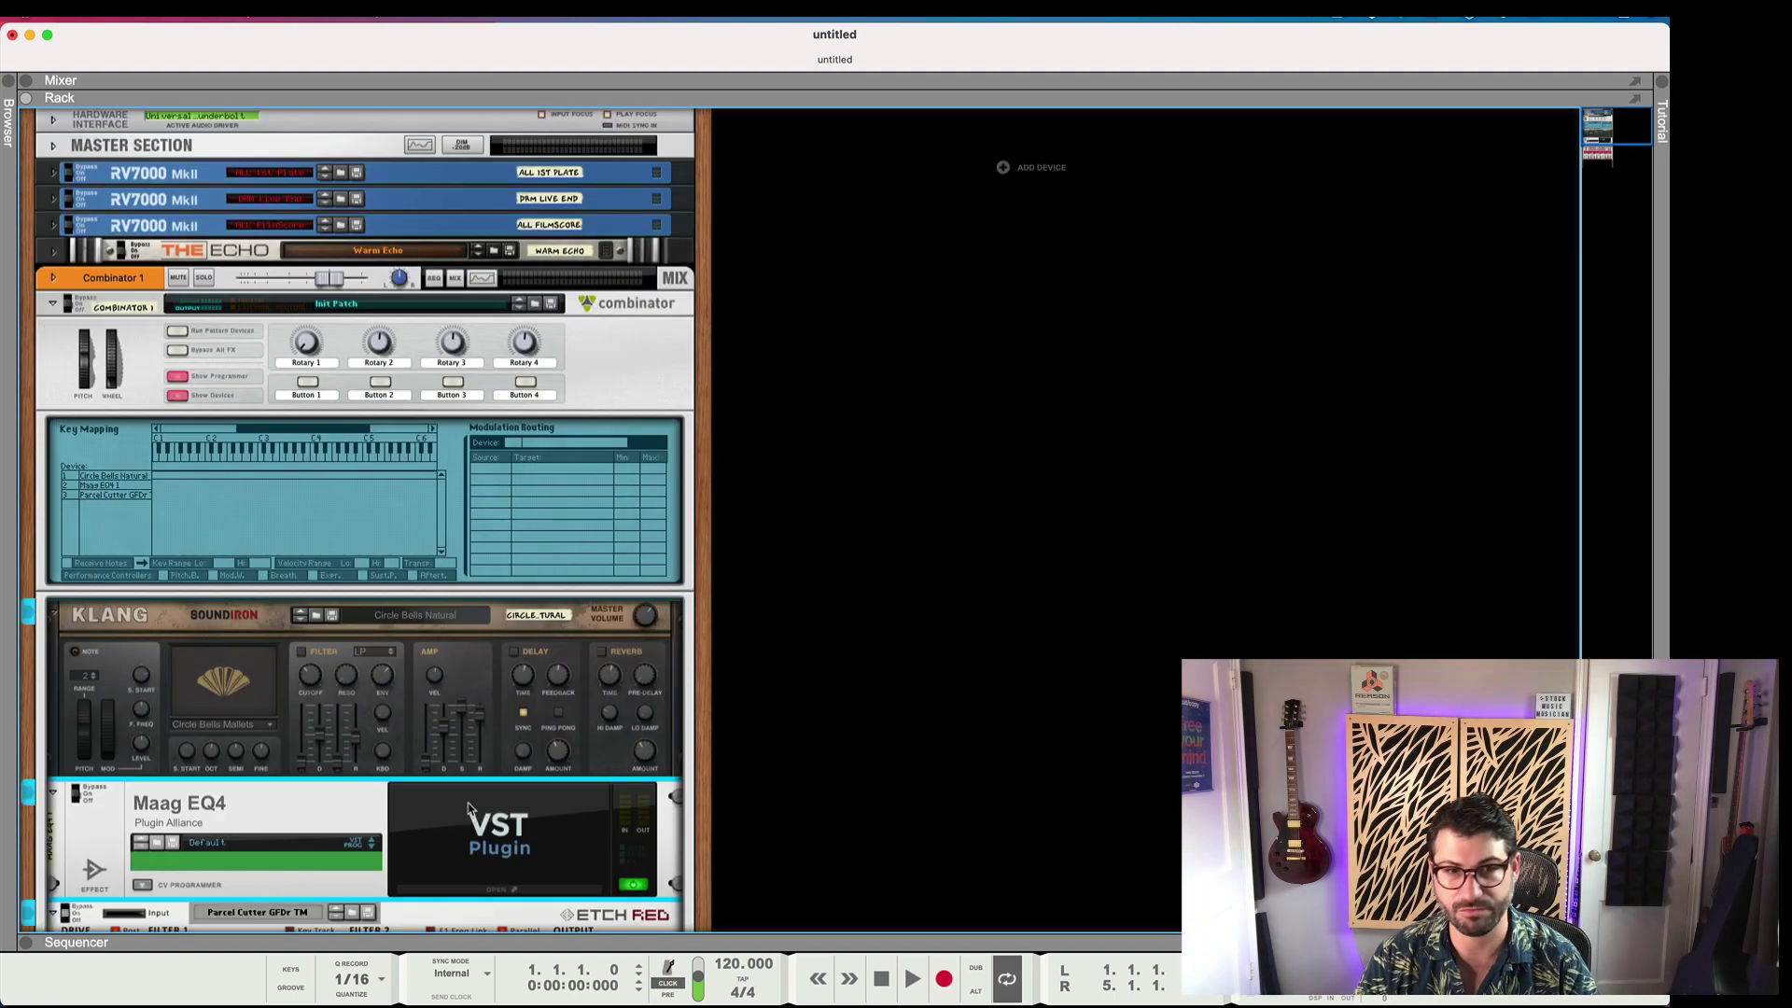
{"action": "scroll", "coordinate": [191, 644], "scroll_direction": "down", "scroll_amount": 3}
{"action": "key", "text": "BackSpace"}
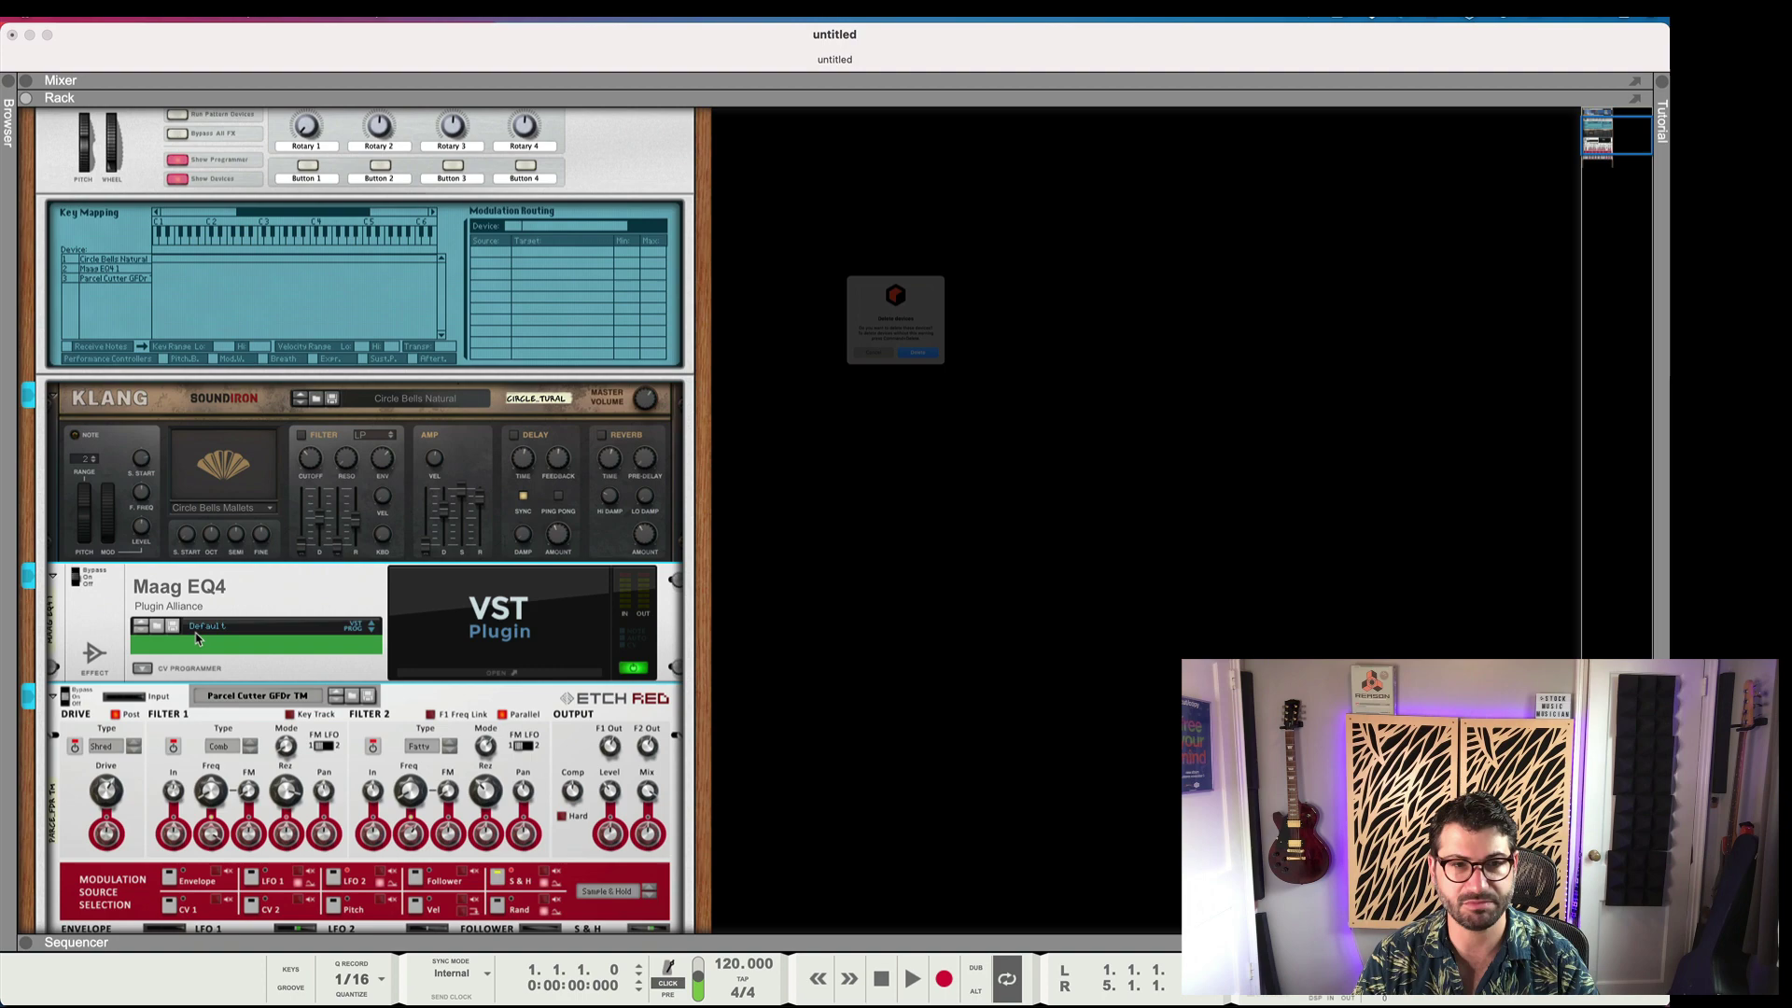
{"action": "left_click", "coordinate": [946, 392]}
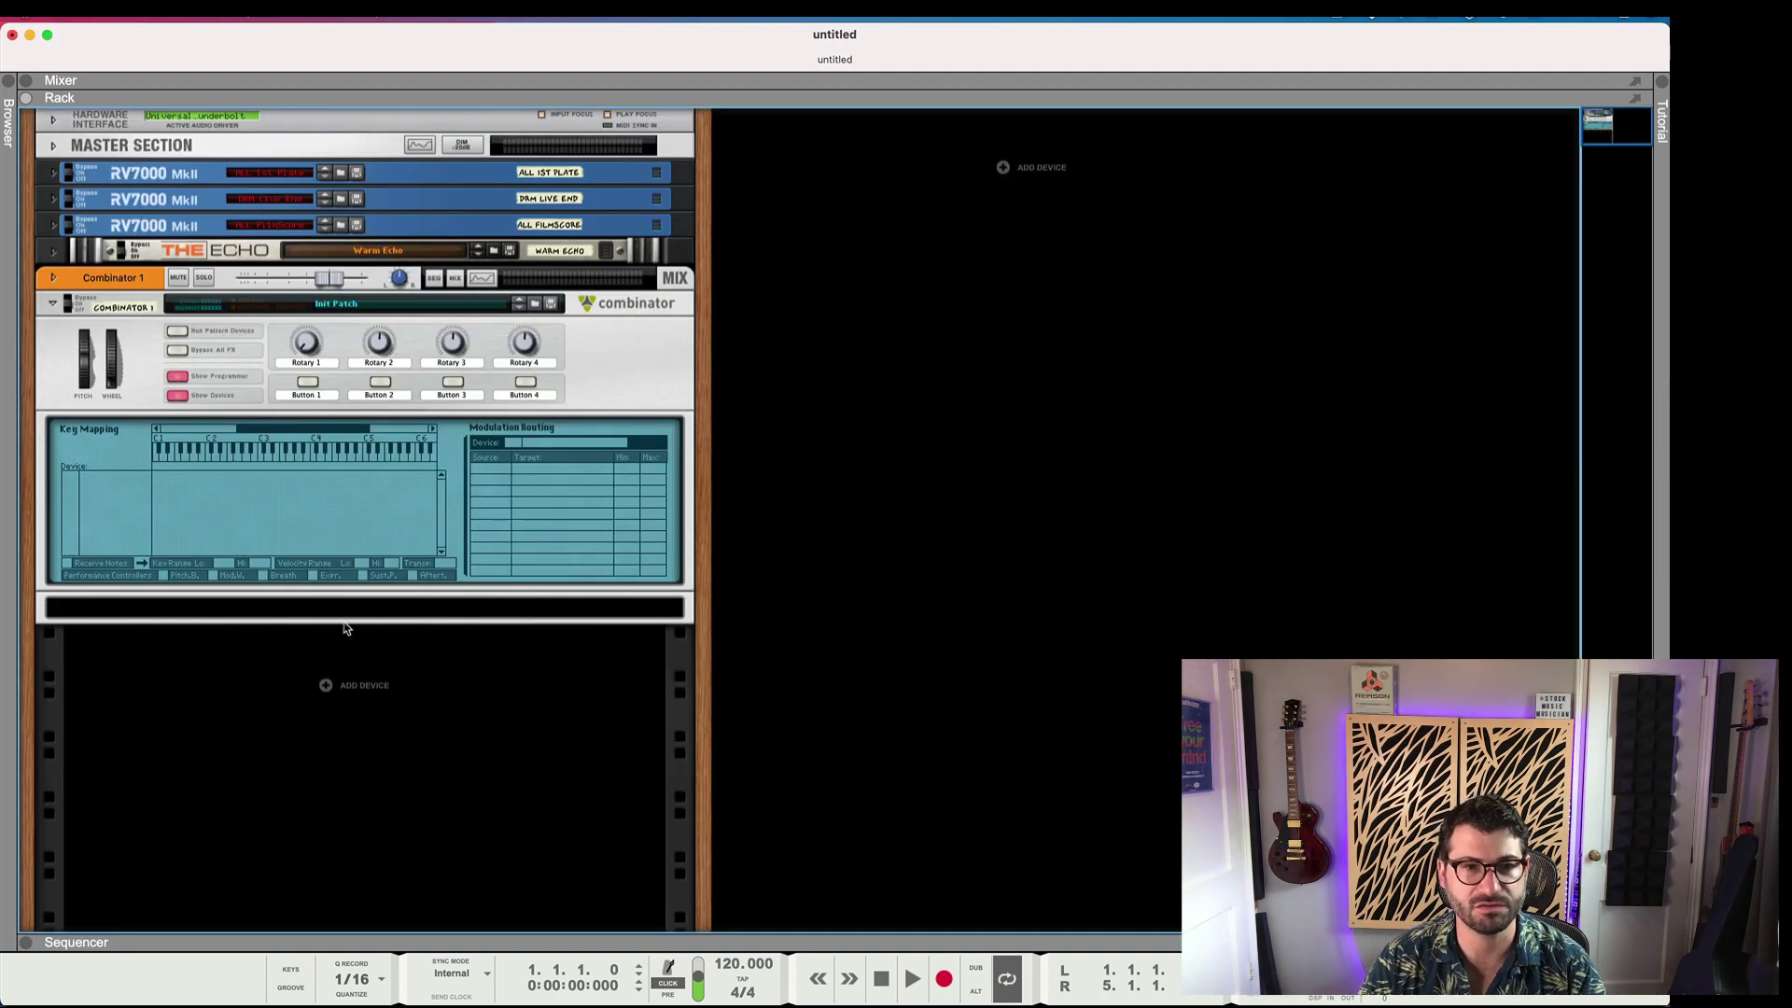
- Add a built-in Sweeper Modulation Effect to the rack
{"action": "right_click", "coordinate": [344, 628]}
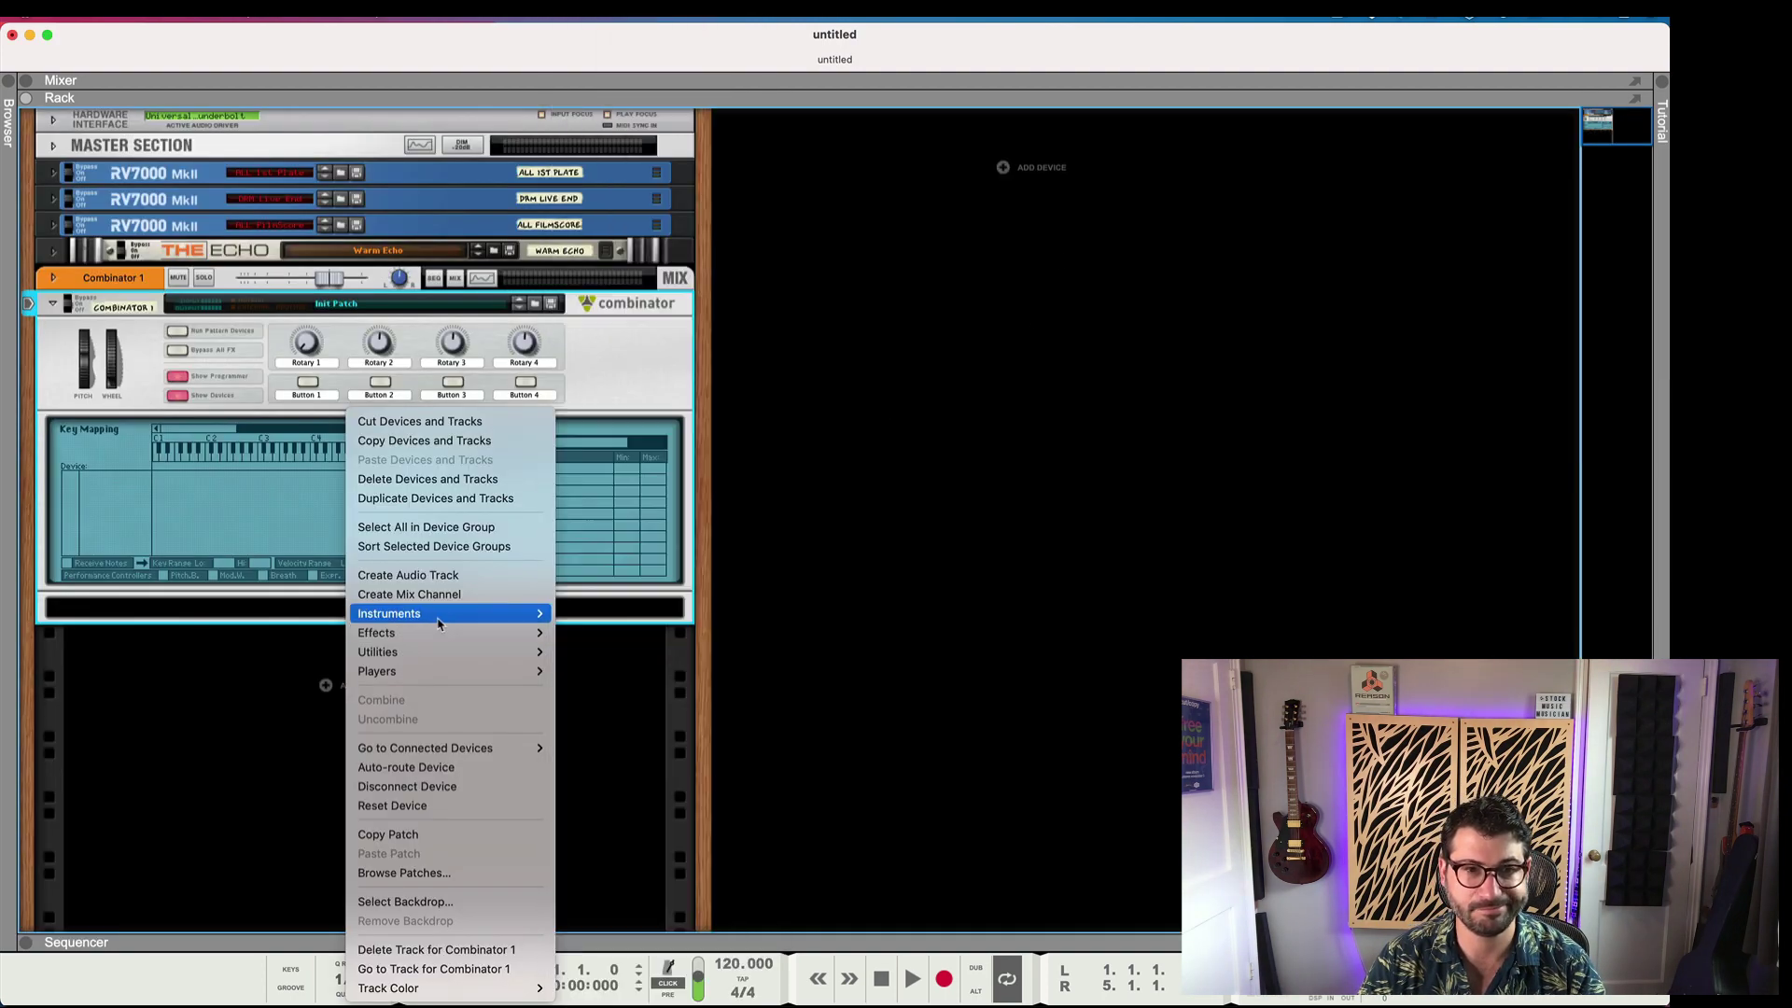
{"action": "mouse_move", "coordinate": [520, 641]}
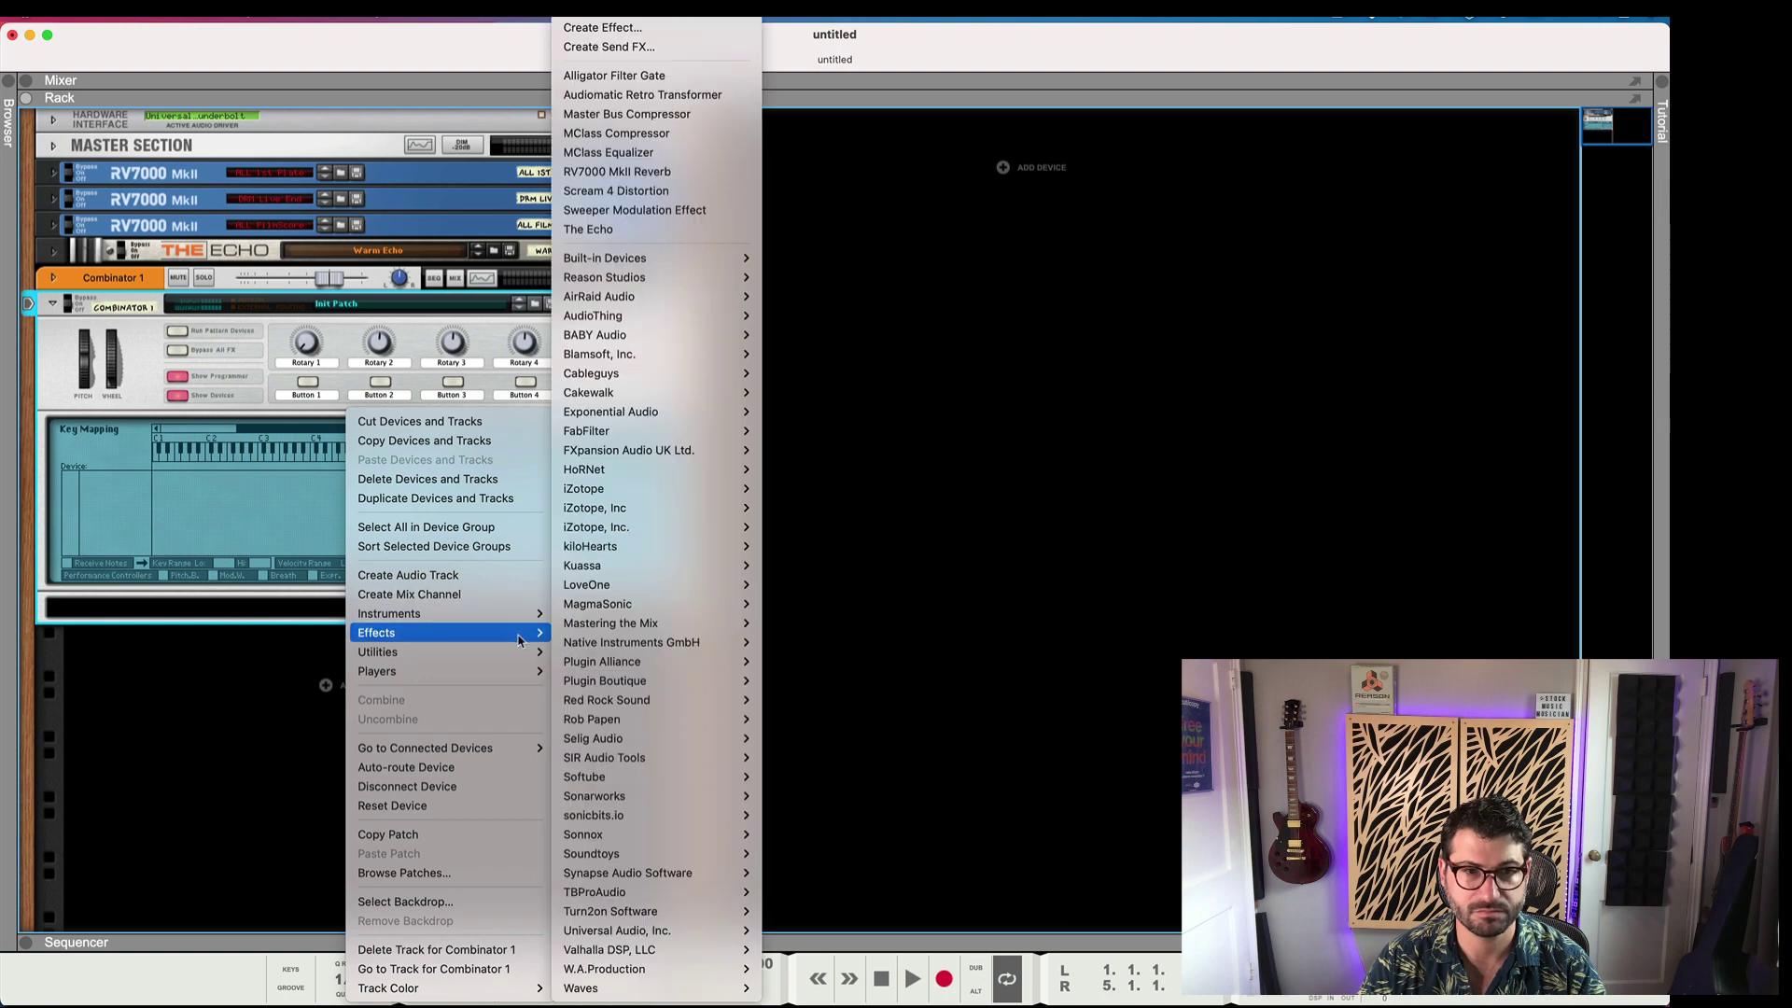
{"action": "mouse_move", "coordinate": [688, 263]}
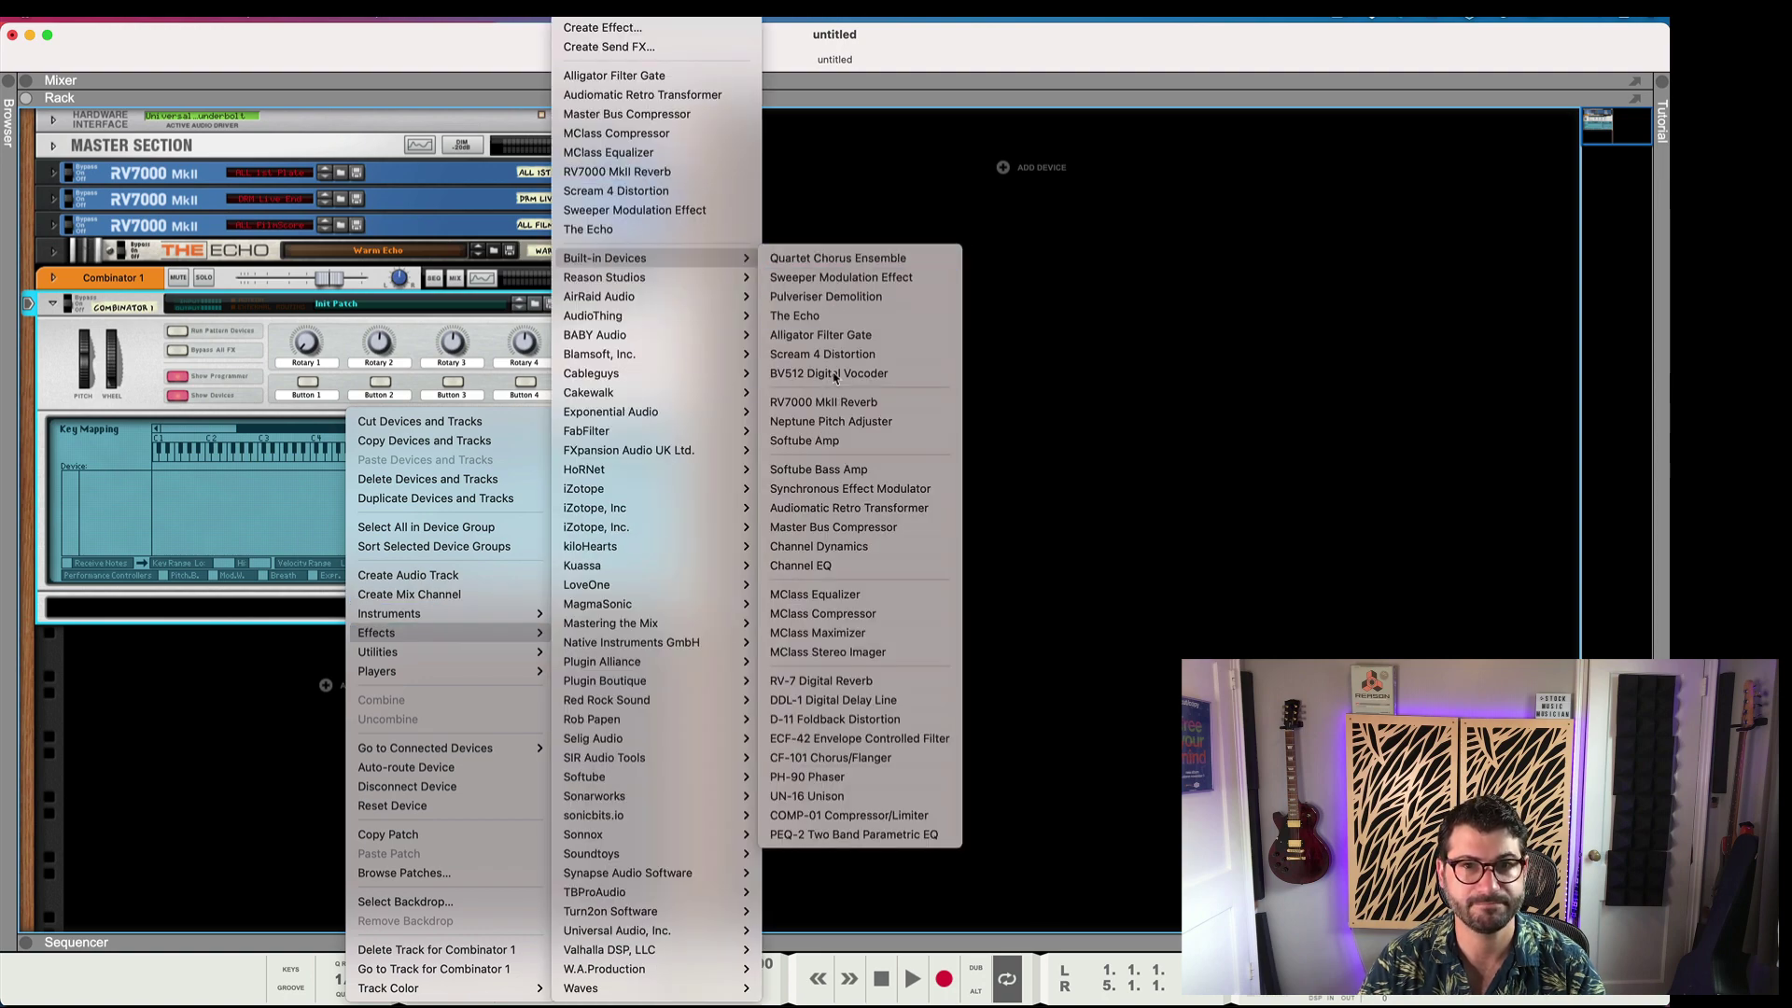
{"action": "left_click", "coordinate": [840, 277]}
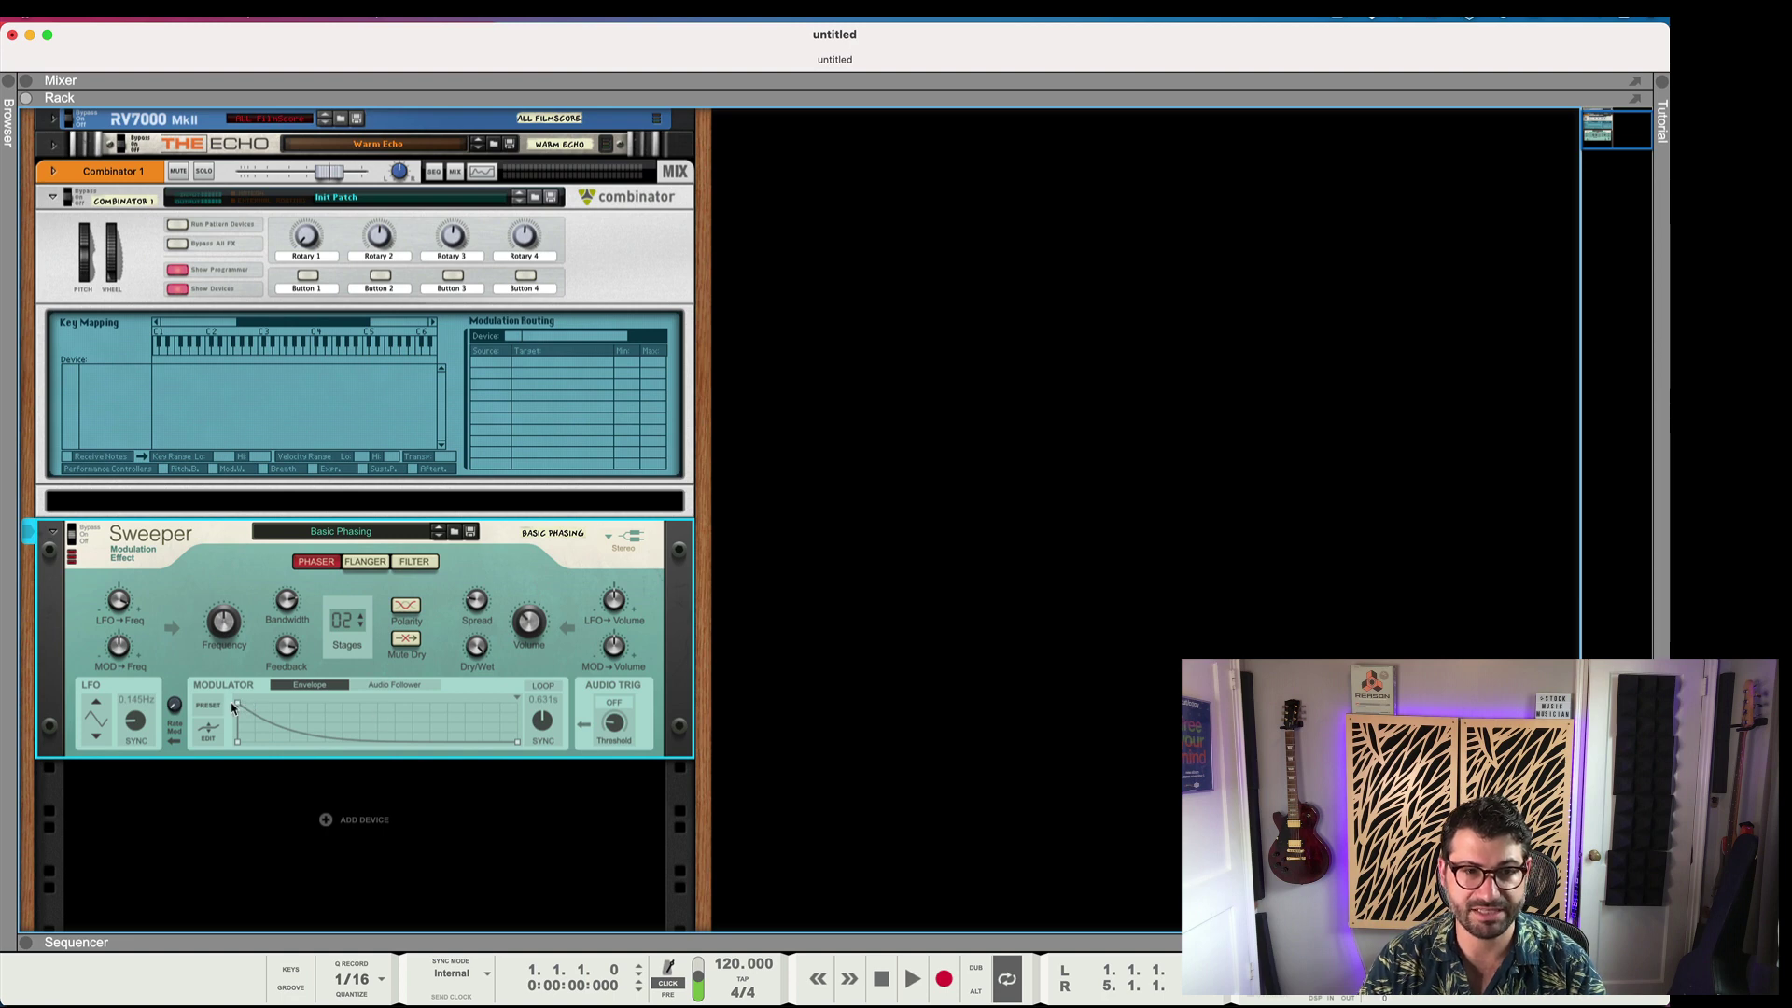
- Redraw the Sweeper's envelope as a two-peak curve, leaving the front panels showing
{"action": "key", "text": "Tab"}
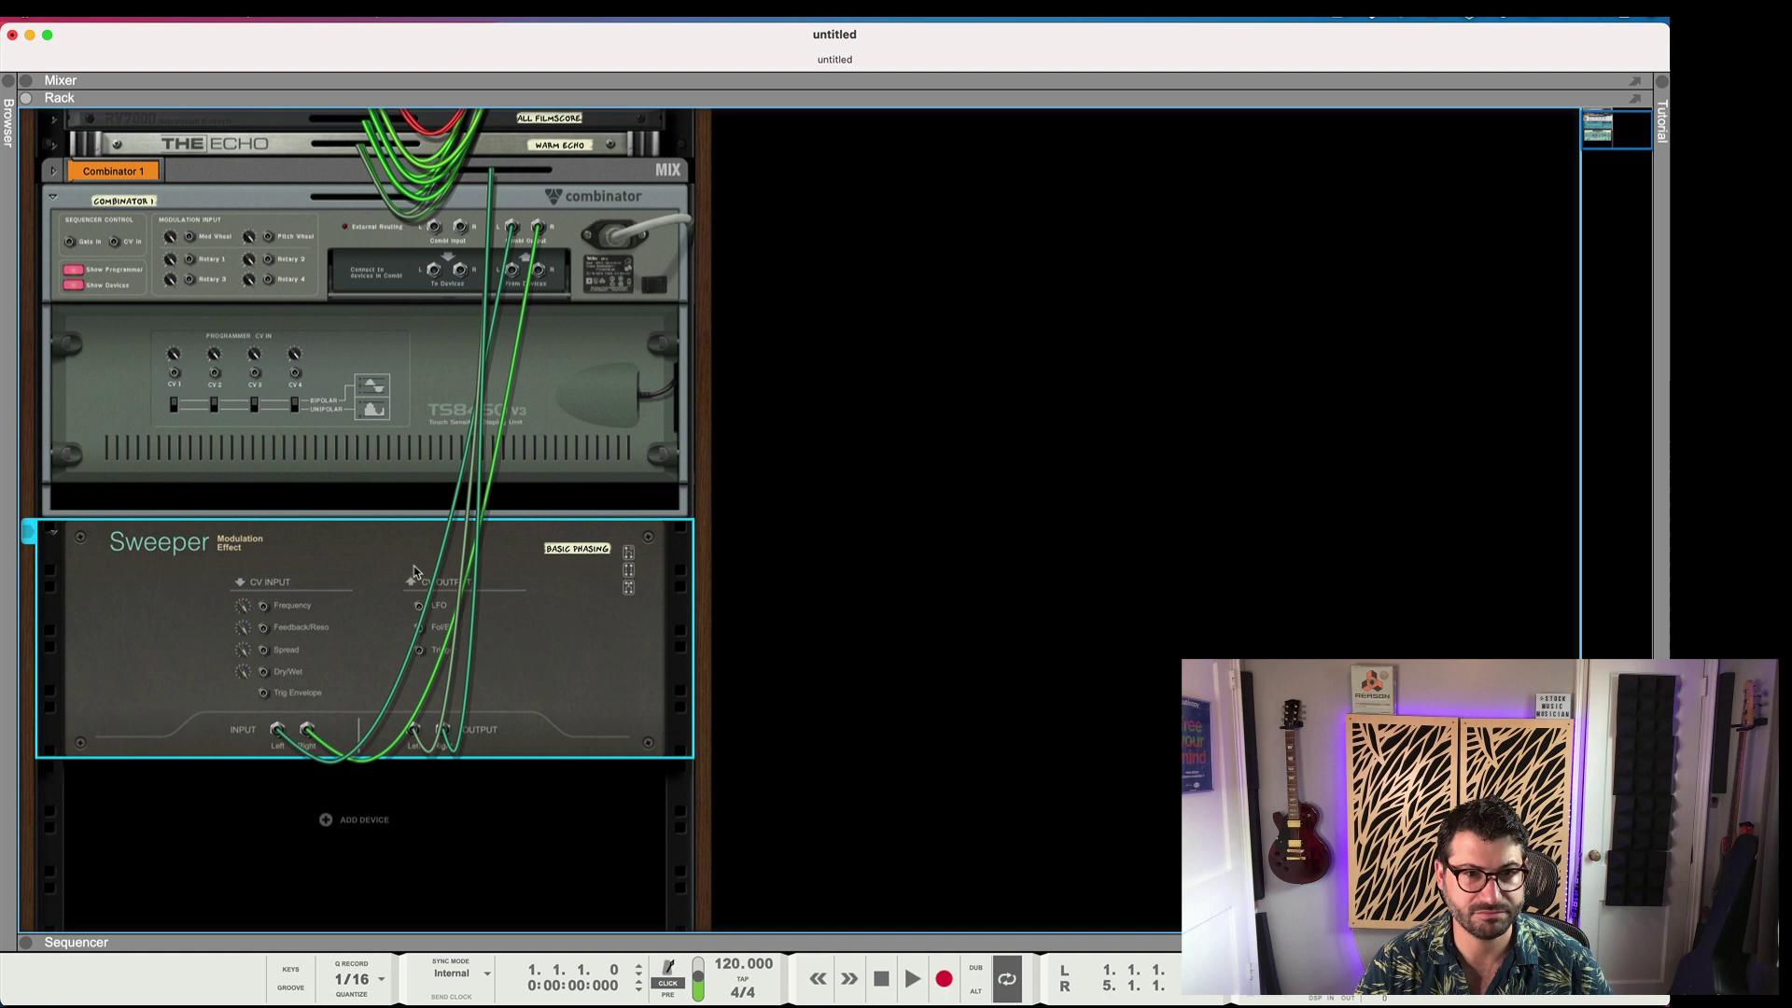
{"action": "left_click_drag", "start_coordinate": [458, 615], "coordinate": [480, 618]}
{"action": "key", "text": "Tab"}
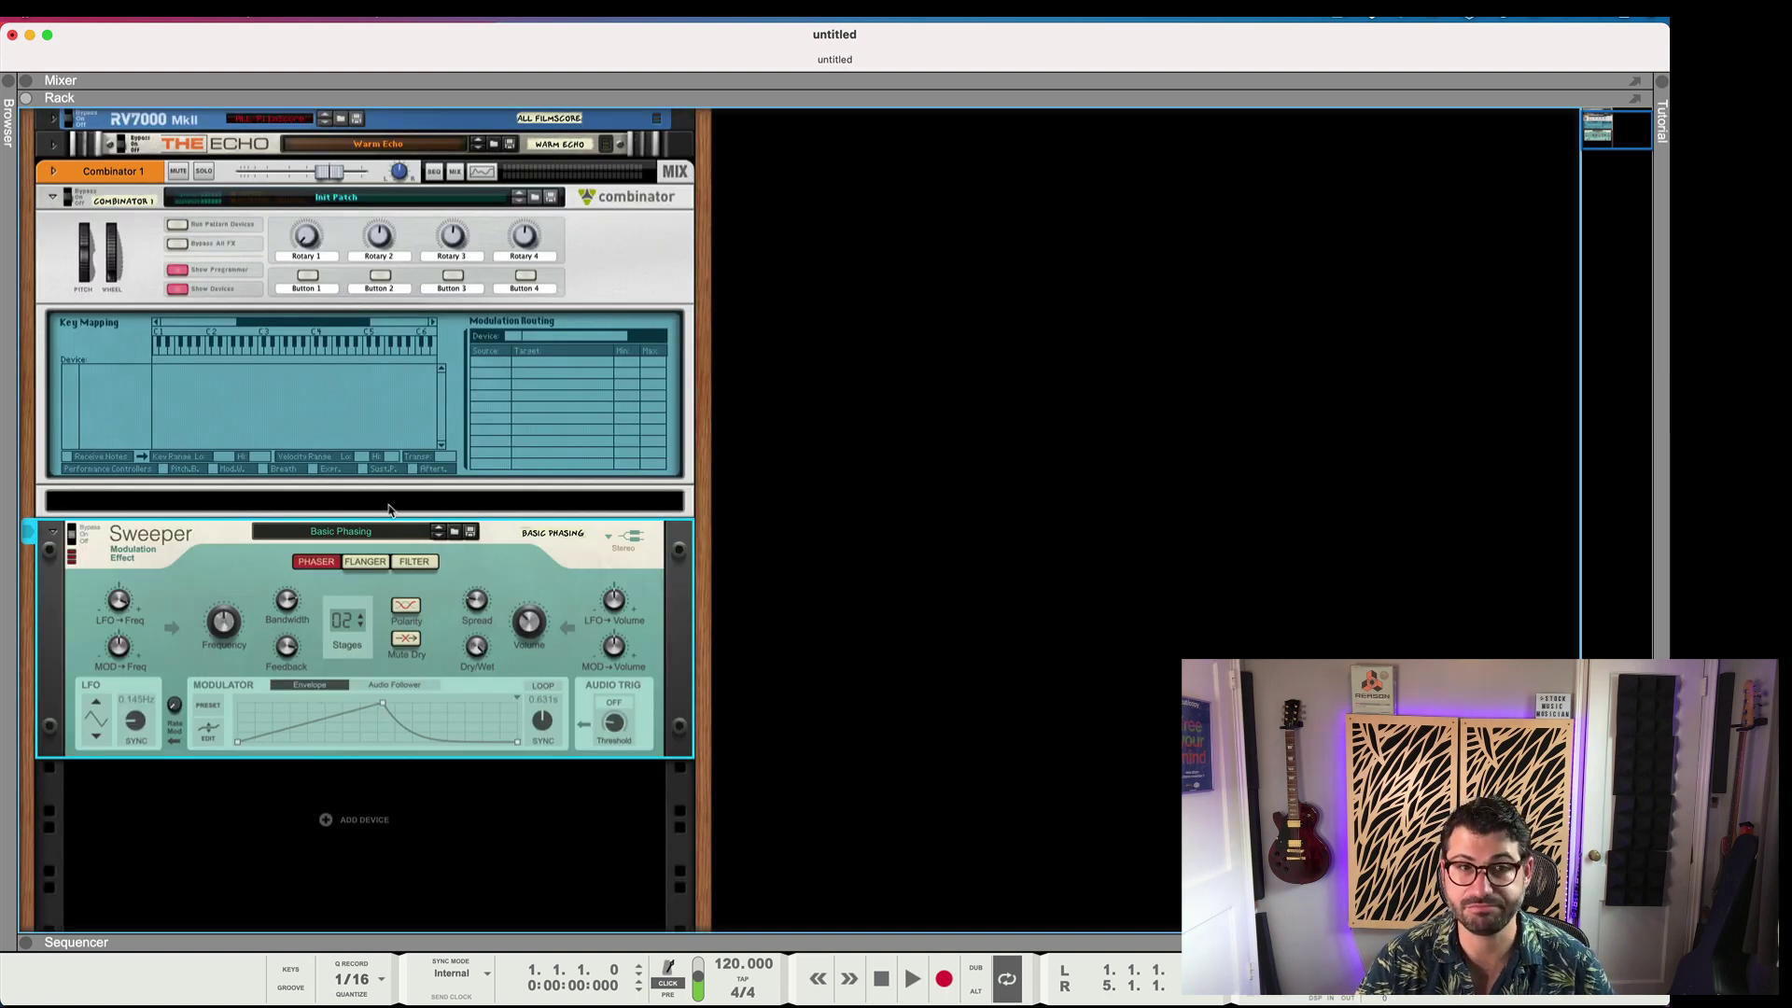
{"action": "key", "text": "Tab"}
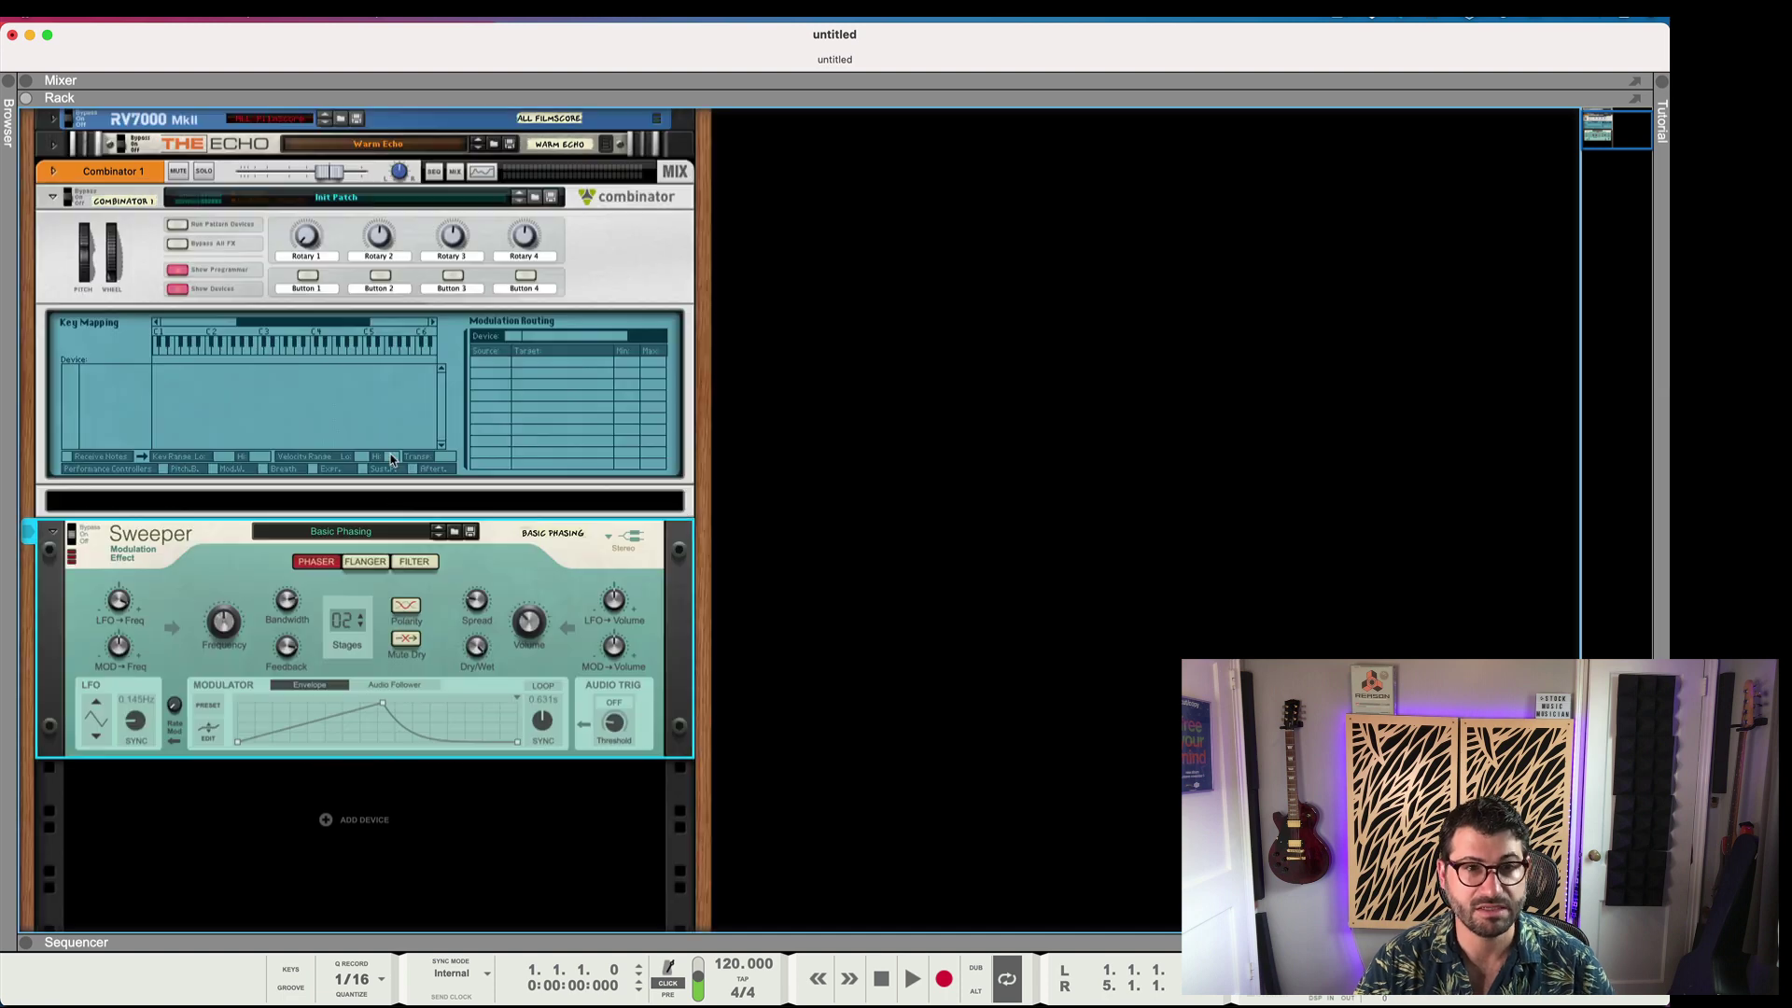
{"action": "key", "text": "Tab"}
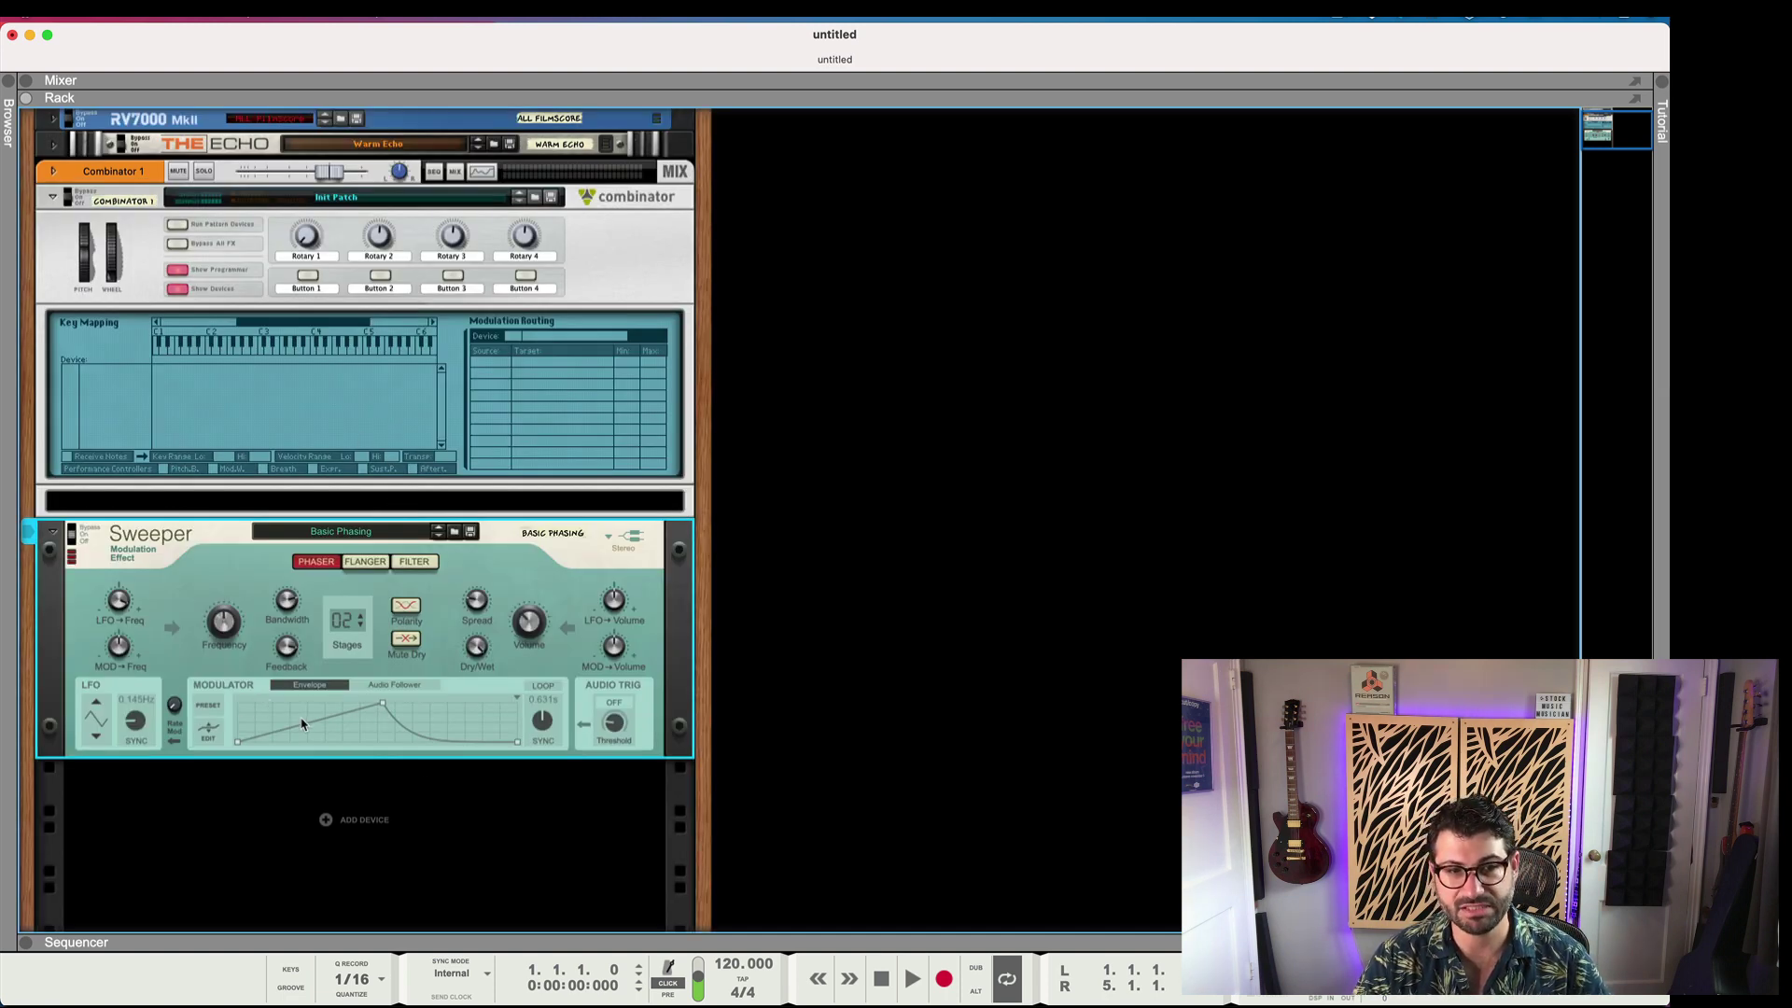
{"action": "left_click_drag", "start_coordinate": [302, 724], "coordinate": [361, 742]}
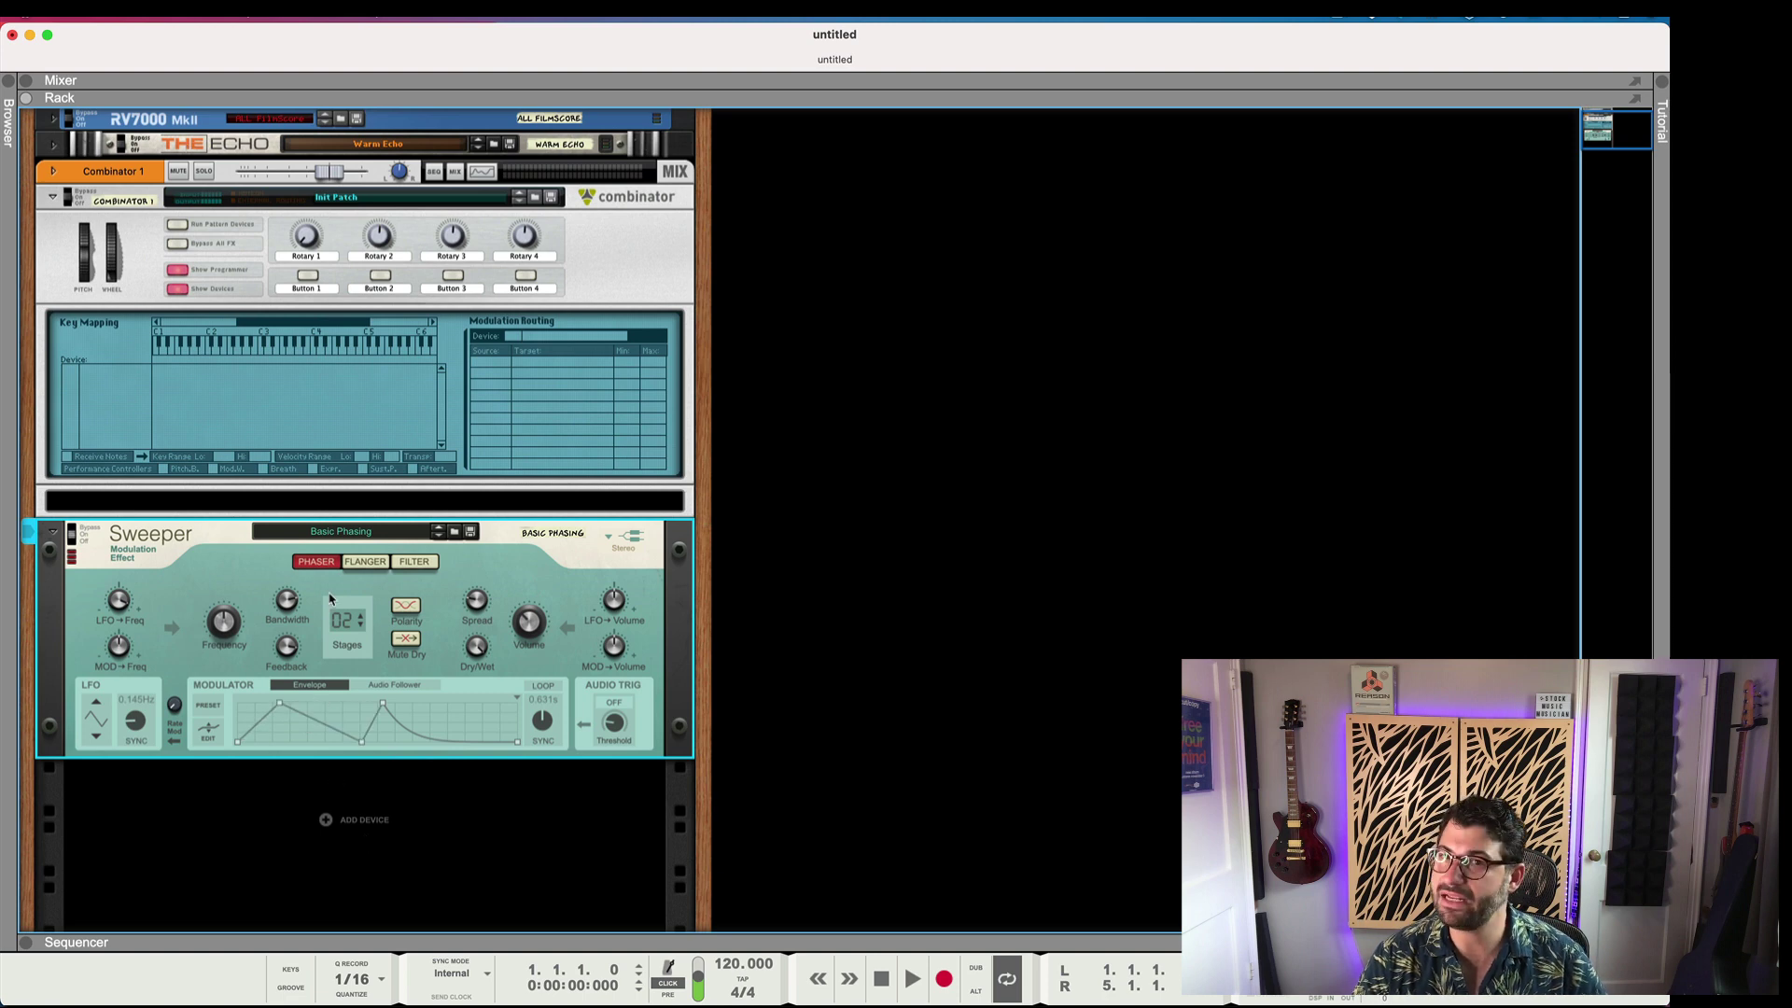